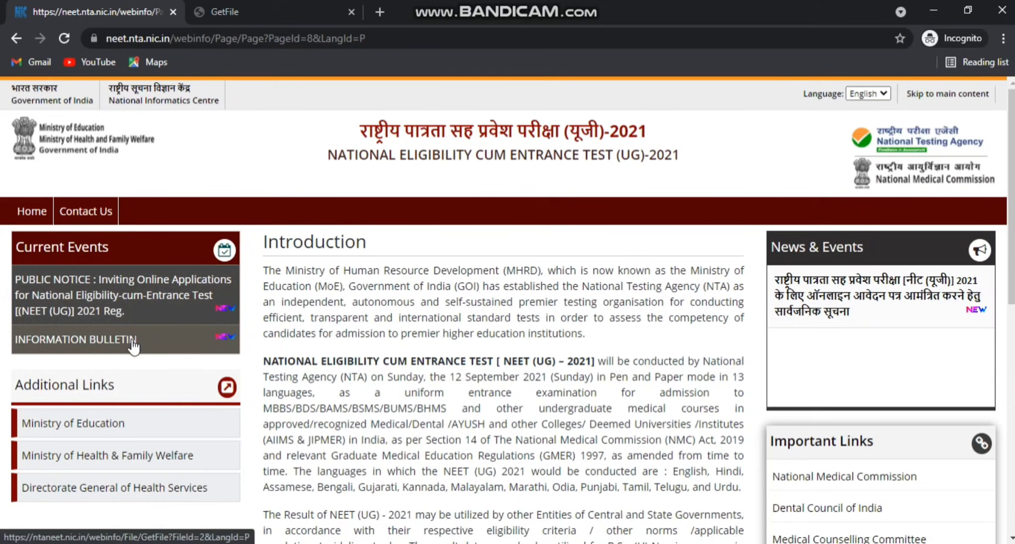
Step: Open the Fill Registration Form link on the NEET (UG) 2021 website
left_click(246, 8)
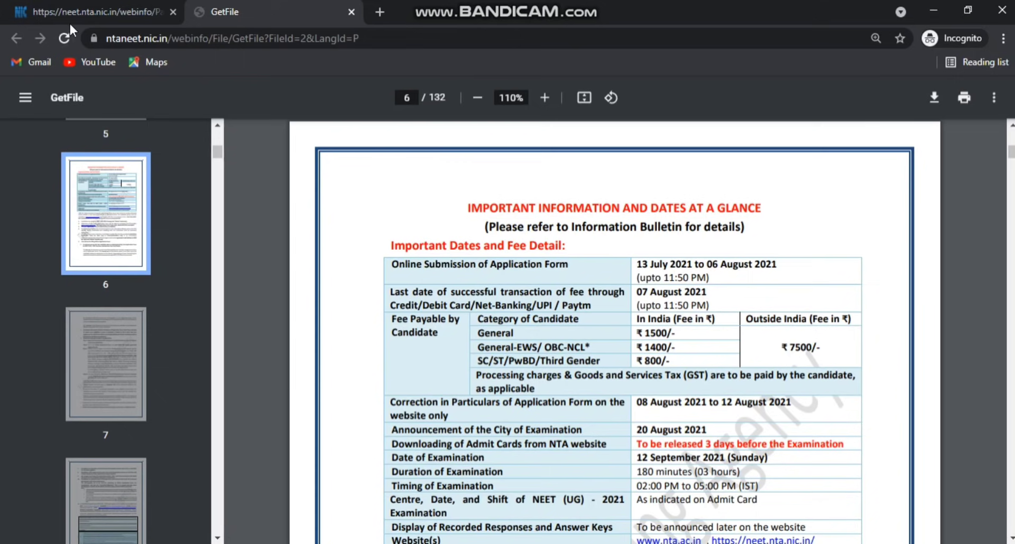
left_click(81, 15)
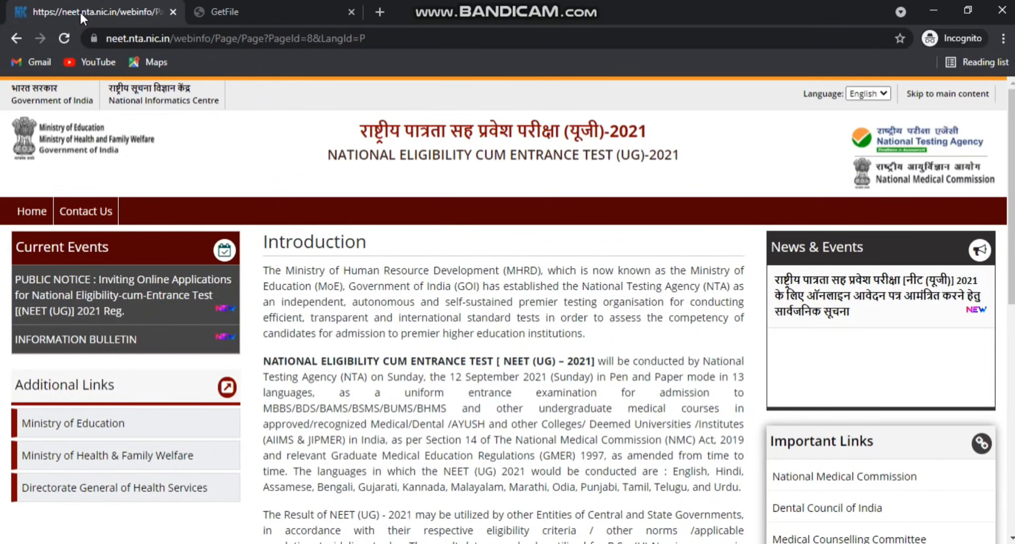
key("Down")
key("Down")
key("Down")
key("Down")
key("Down")
key("Down")
key("Down")
key("Down")
key("Down")
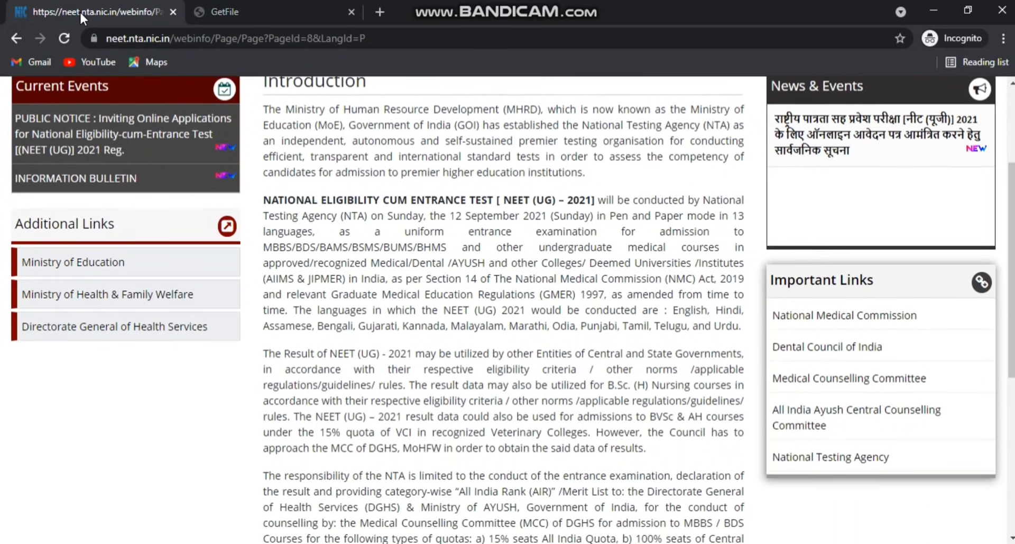
key("Down")
key("Down")
key("Down")
key("Down")
key("Down")
key("Down")
key("Down")
key("Down")
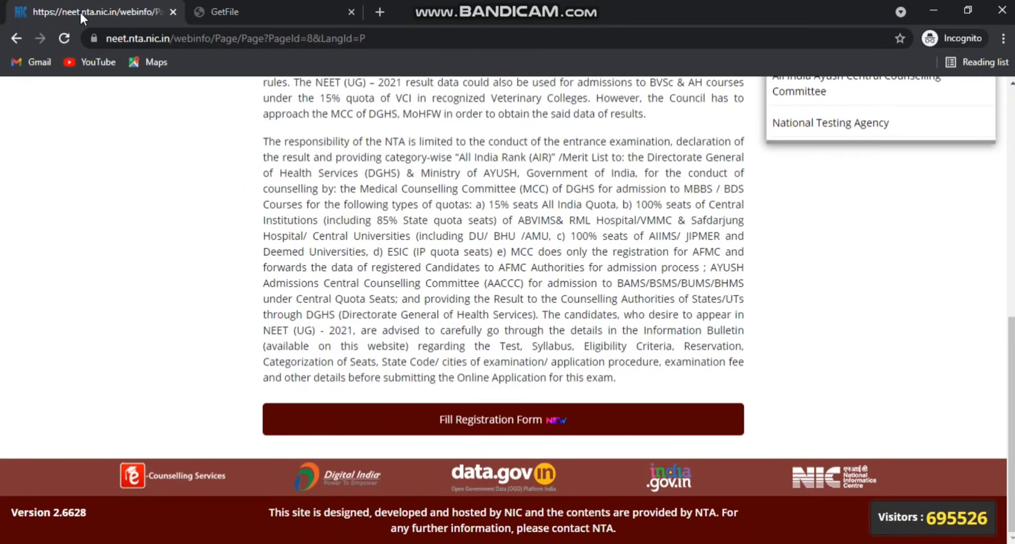
left_click(514, 423)
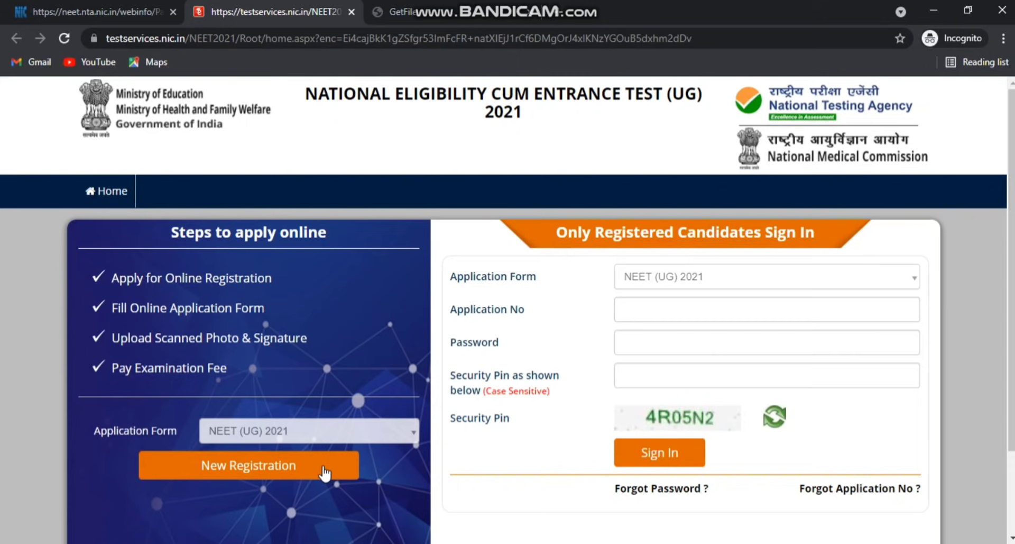
Step: Start a new NEET (UG) 2021 registration and translate the instructions page into English
left_click(305, 463)
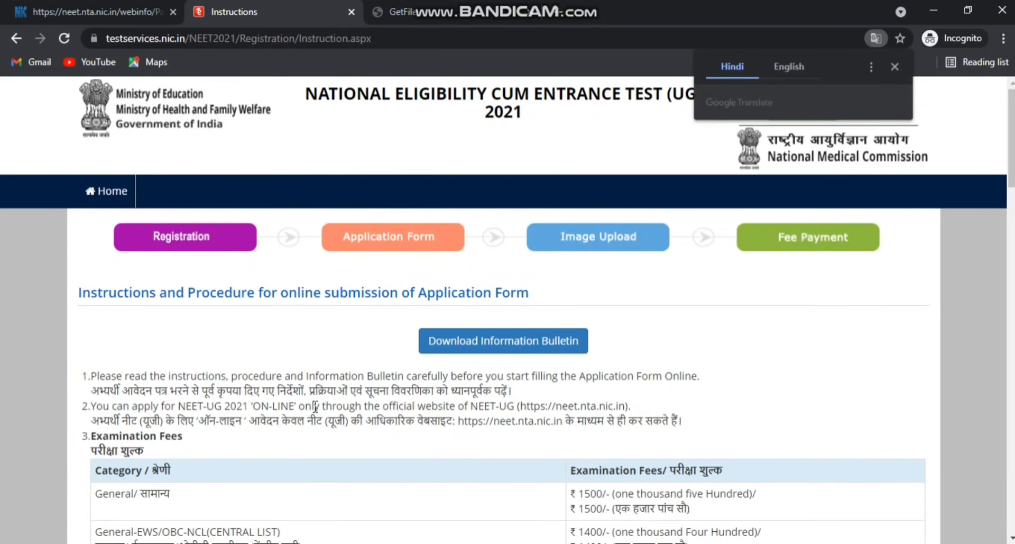
scroll(316, 407, "down", 4)
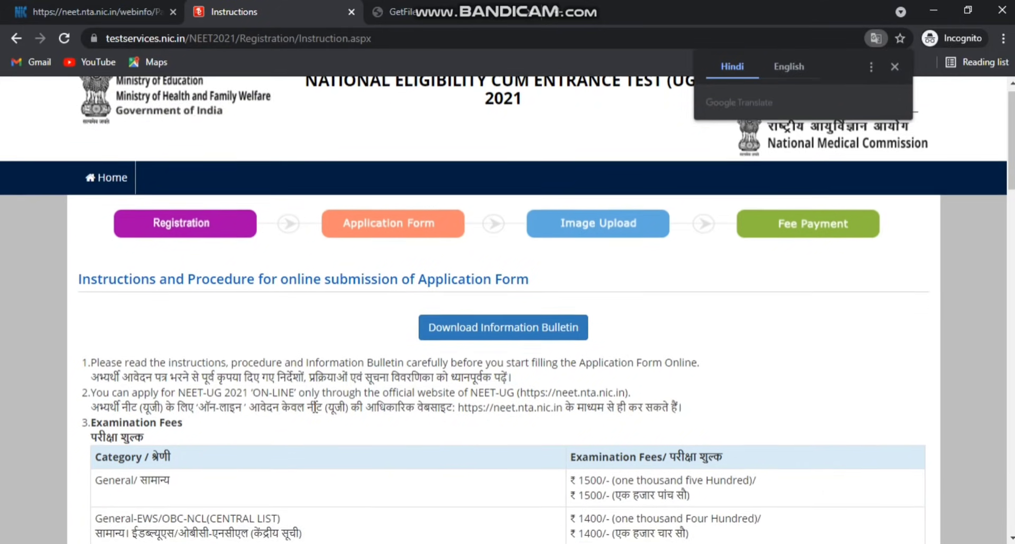
scroll(316, 407, "down", 3)
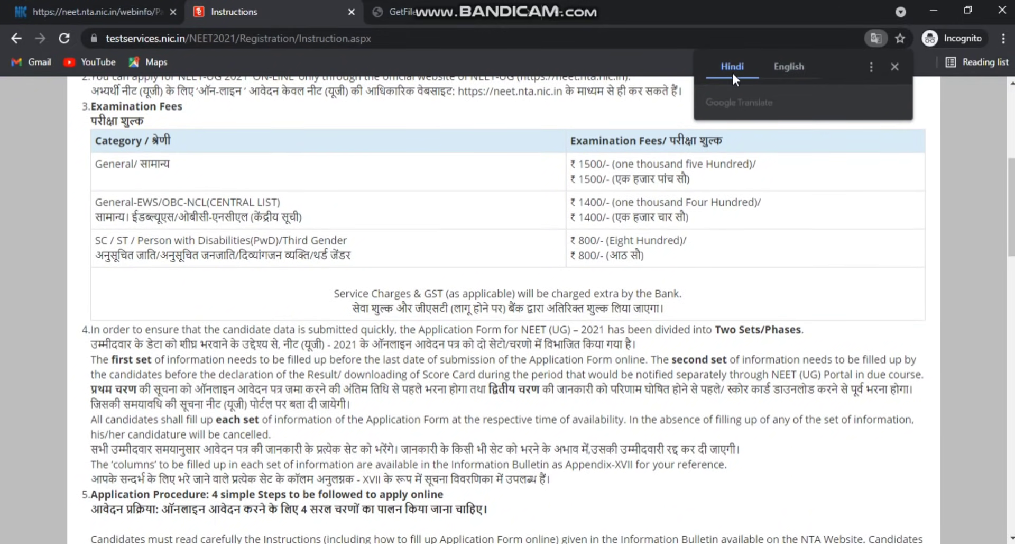
left_click(785, 64)
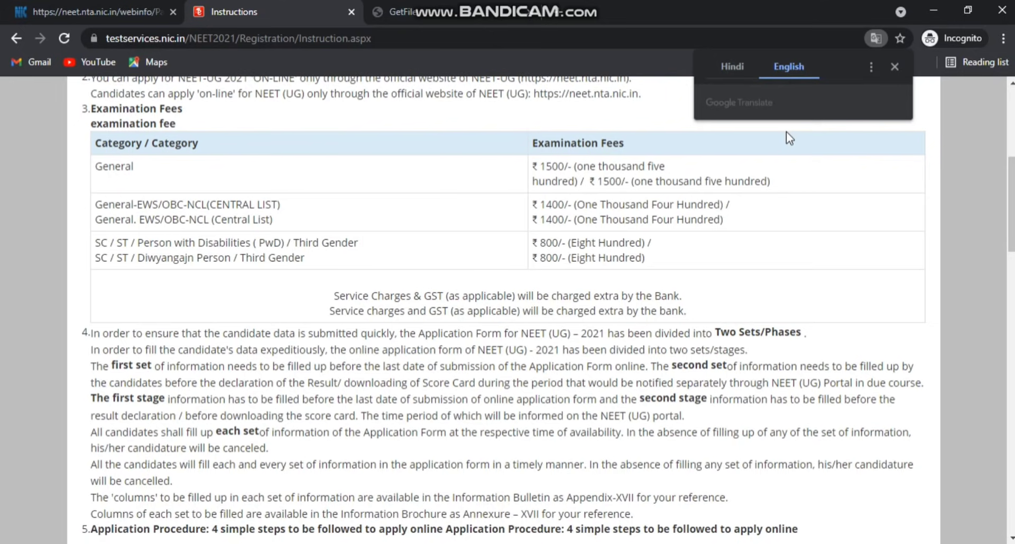
left_click(785, 171)
Step: Accept the declaration about reading the information bulletin and proceed to the registration form
scroll(785, 171, "down", 1)
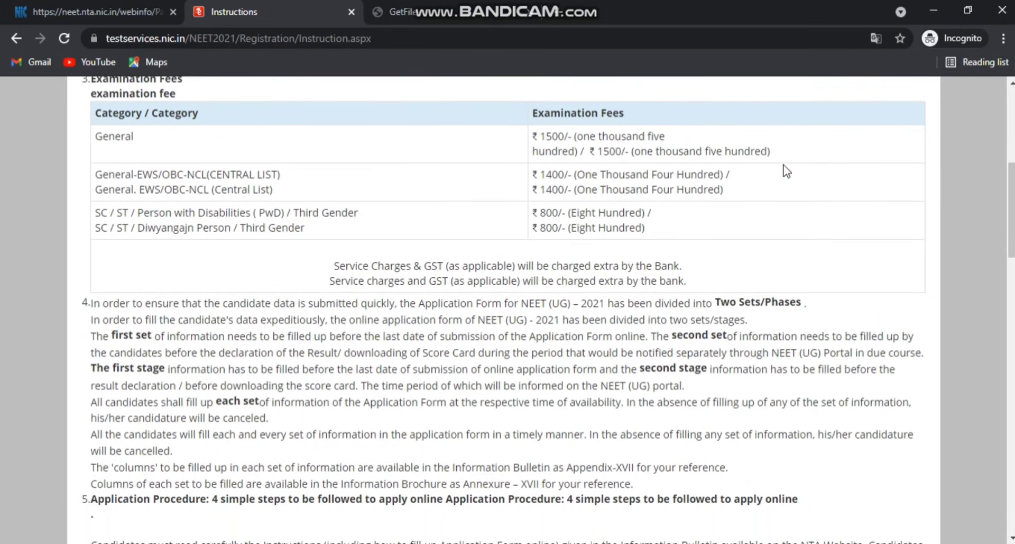
scroll(787, 171, "down", 20)
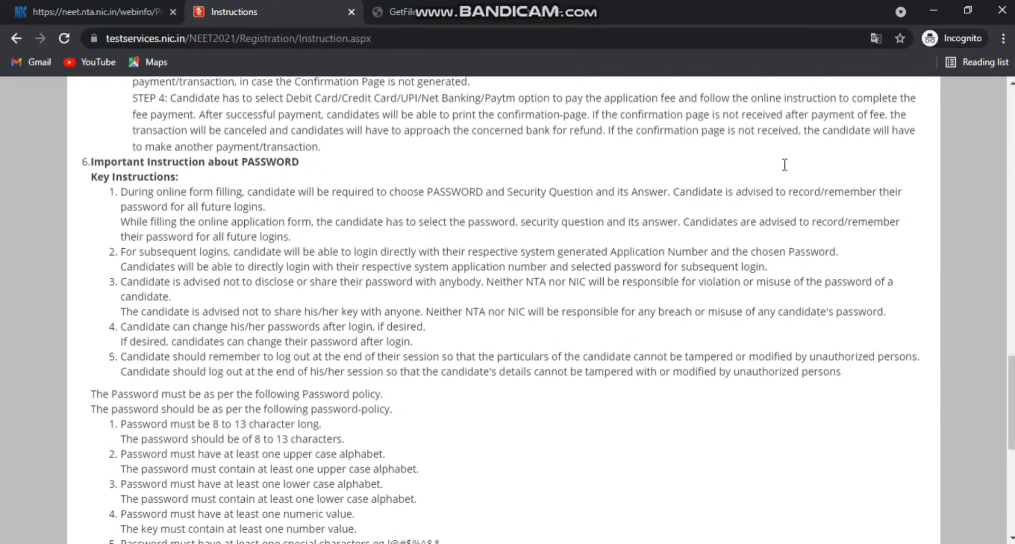
scroll(786, 168, "down", 10)
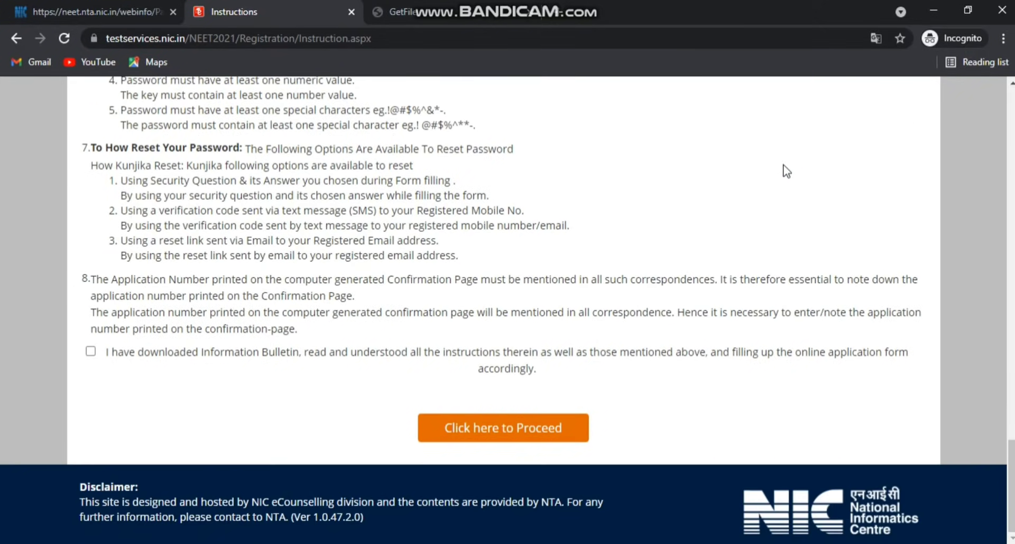
left_click(89, 353)
left_click(496, 428)
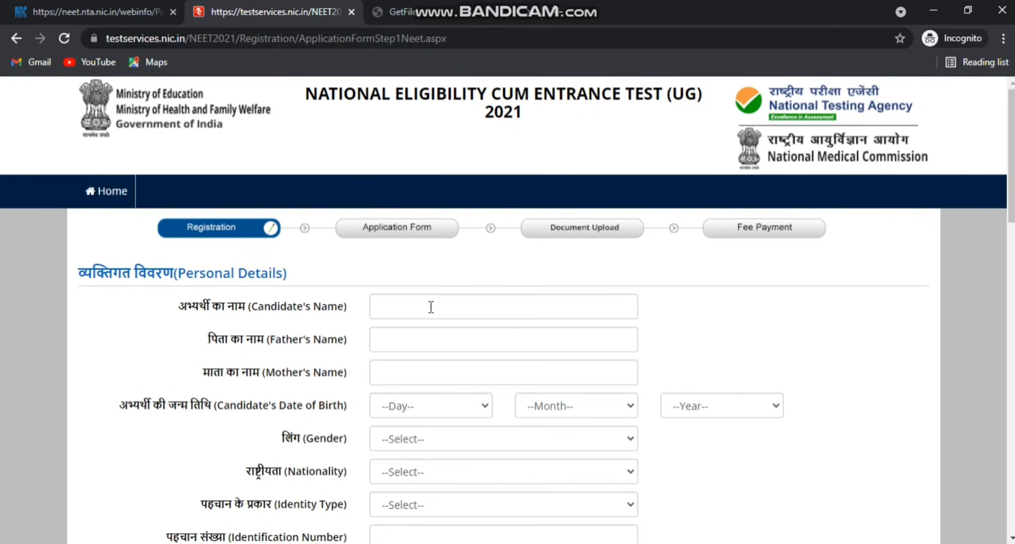
Step: Enter the candidate's full name in capital letters
left_click(1011, 538)
left_click(1011, 538)
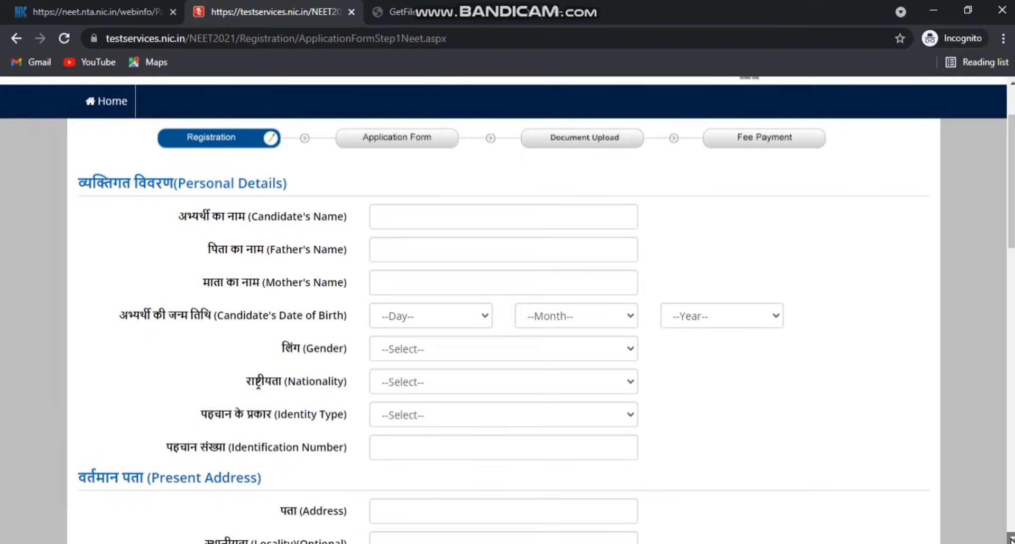
left_click(451, 219)
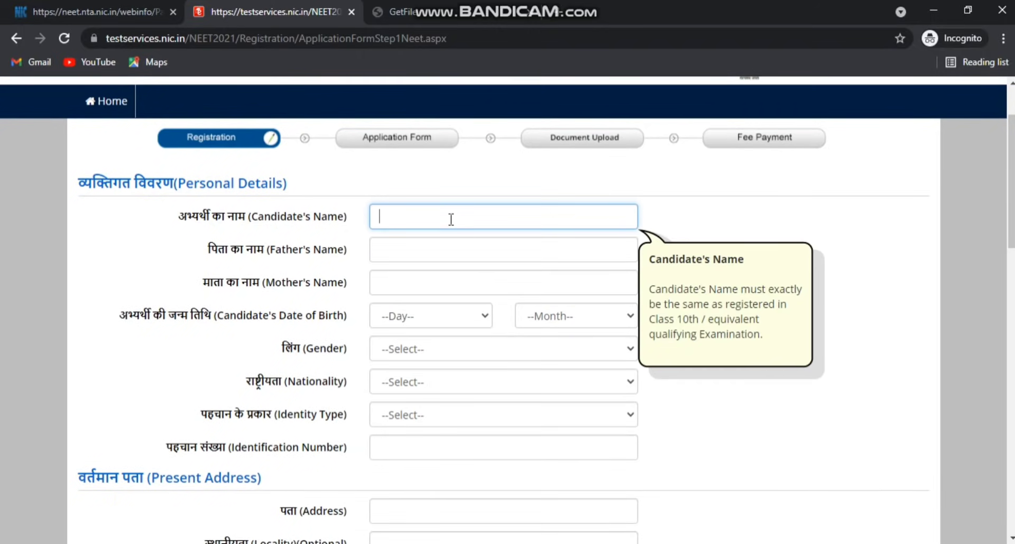
key("Caps_Lock")
type("A")
key("Caps_Lock")
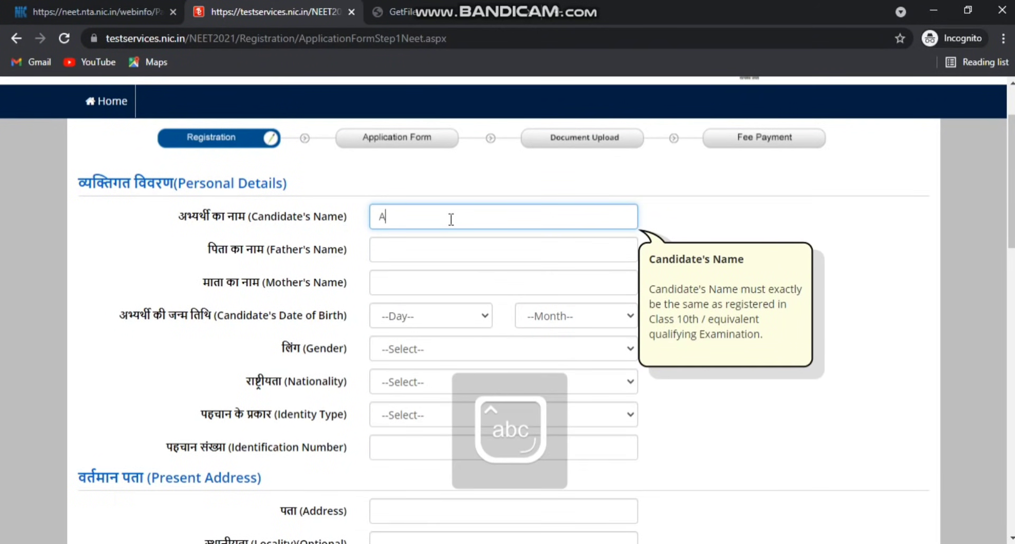
type("kas")
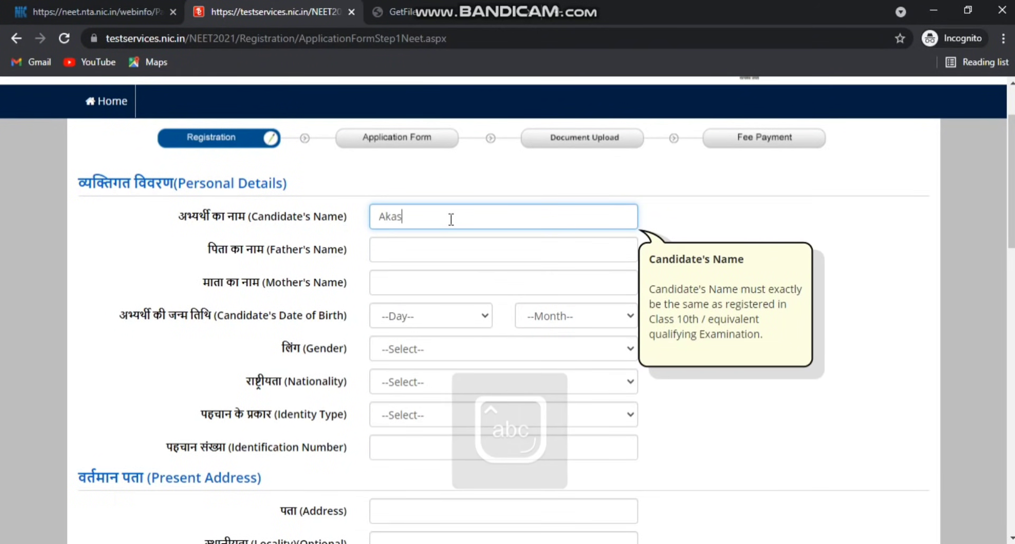
key("BackSpace")
key("BackSpace")
key("BackSpace")
key("Caps_Lock")
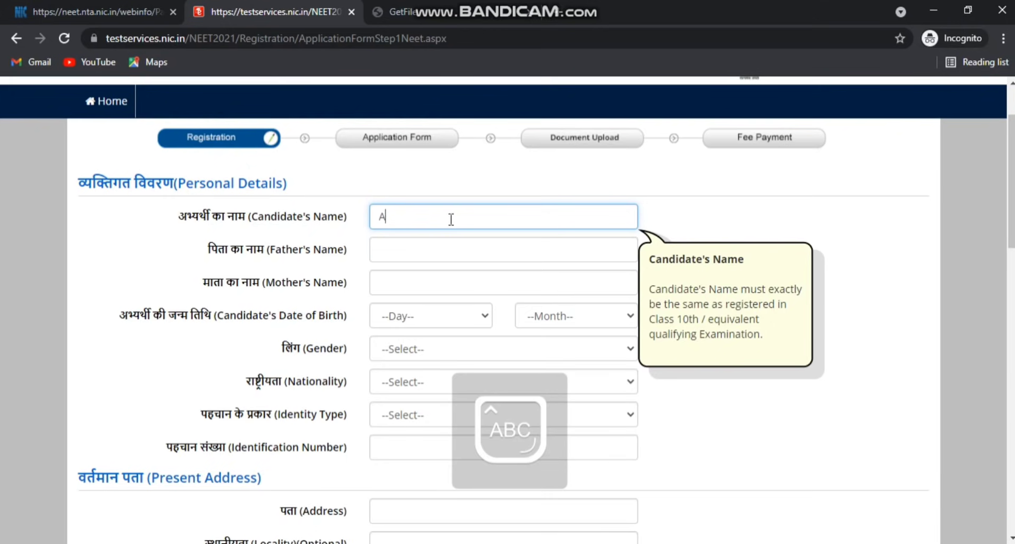
type("KASH J")
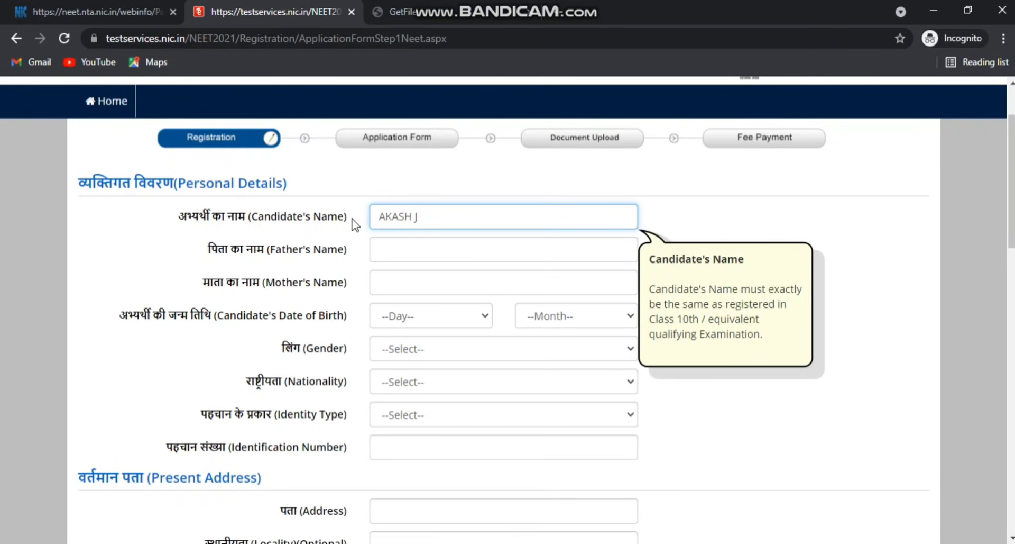
Step: Enter the father's name
left_click(395, 245)
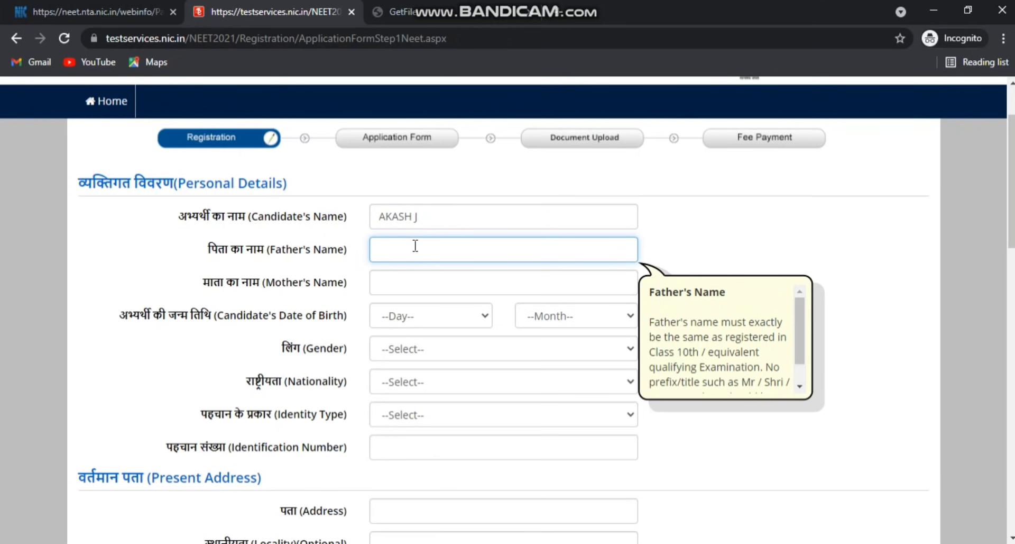
type("JAYARAMAN A")
Step: Enter the mother's name
left_click(396, 277)
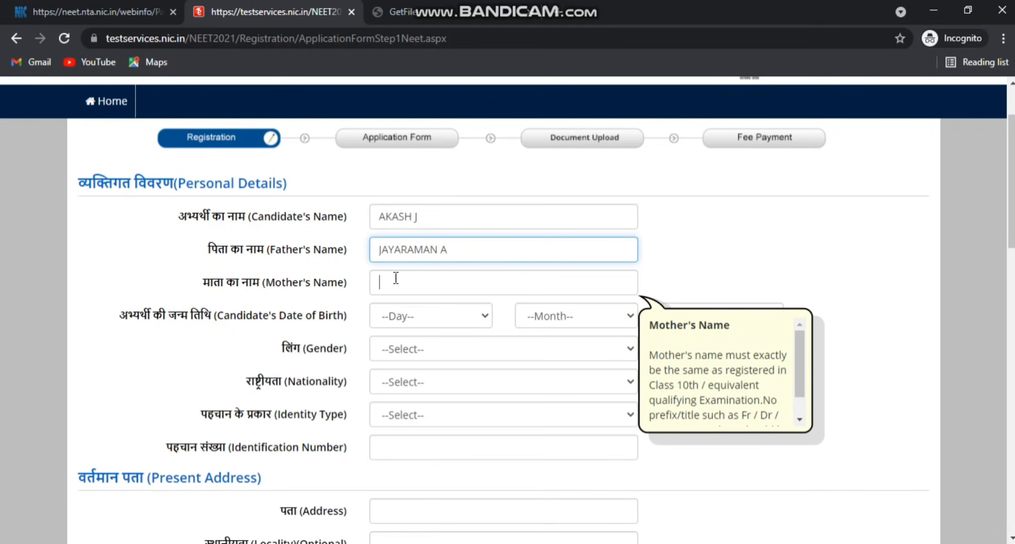
type("GA")
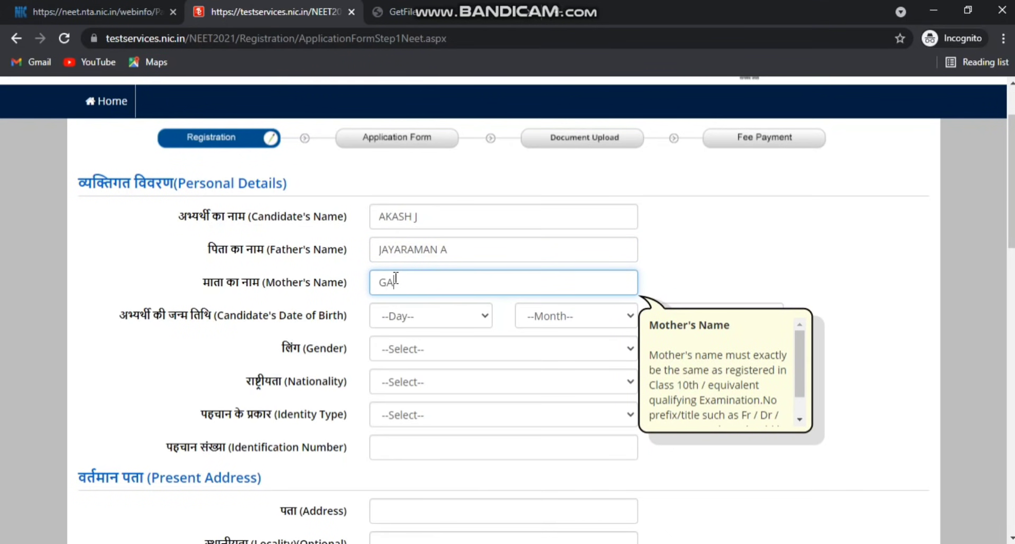
type("NAPATHI")
type("J")
Step: Select the candidate's date of birth day, month and year
left_click(475, 318)
scroll(383, 158, "down", 1)
left_click(388, 144)
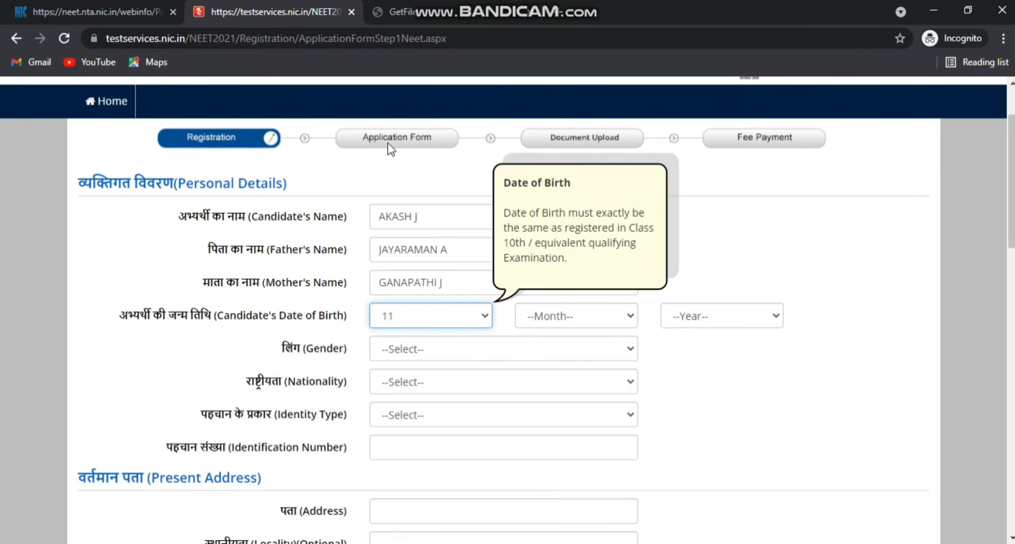
left_click(550, 316)
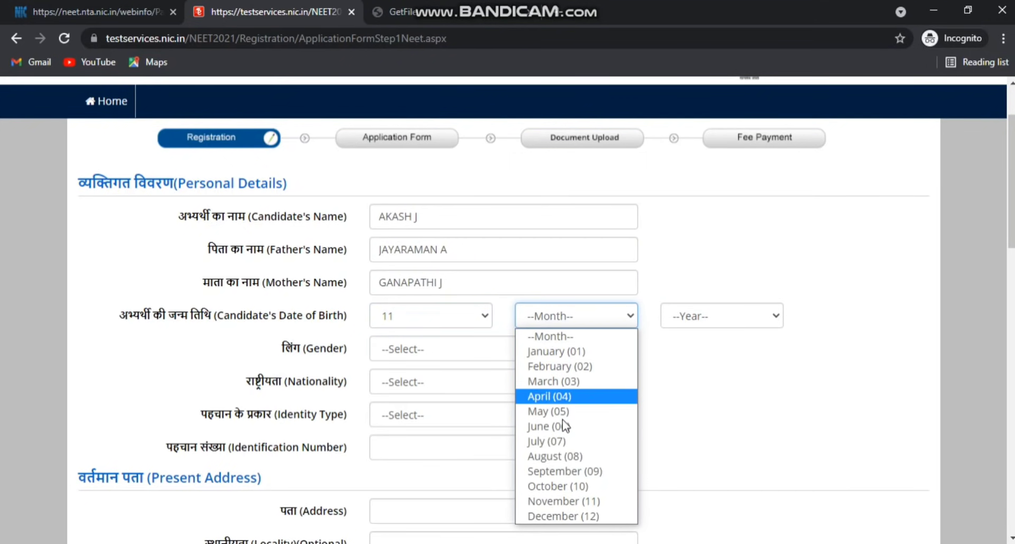
left_click(576, 516)
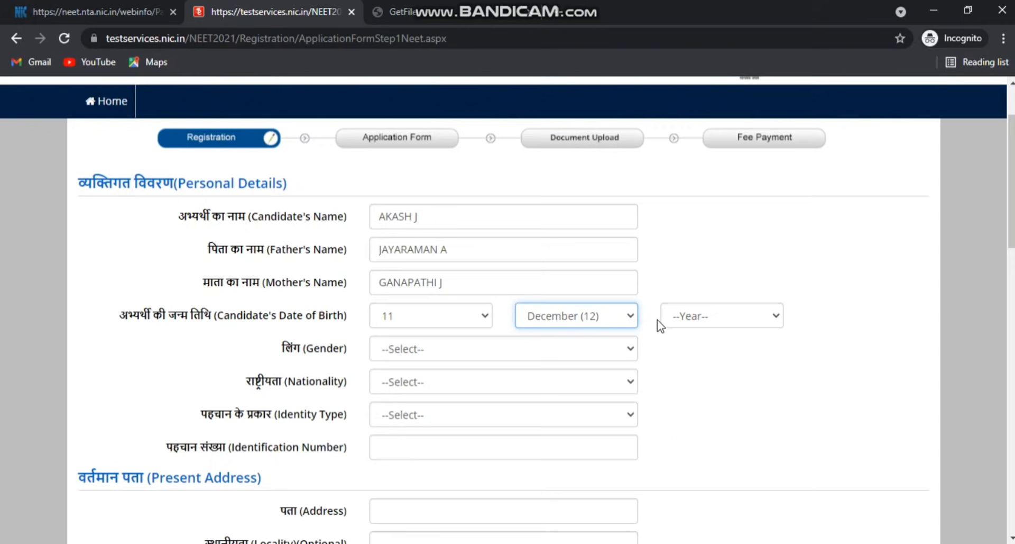
left_click(684, 318)
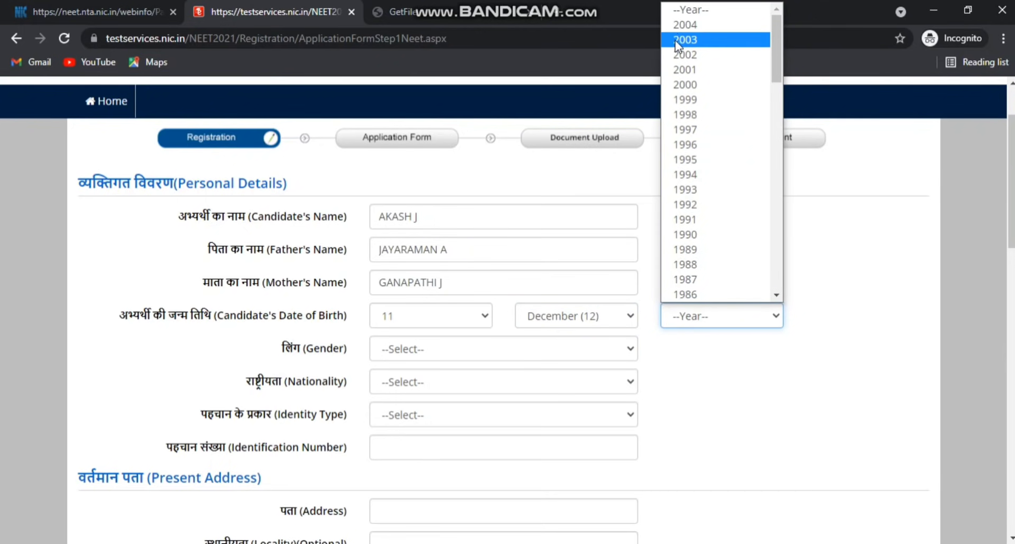
left_click(682, 57)
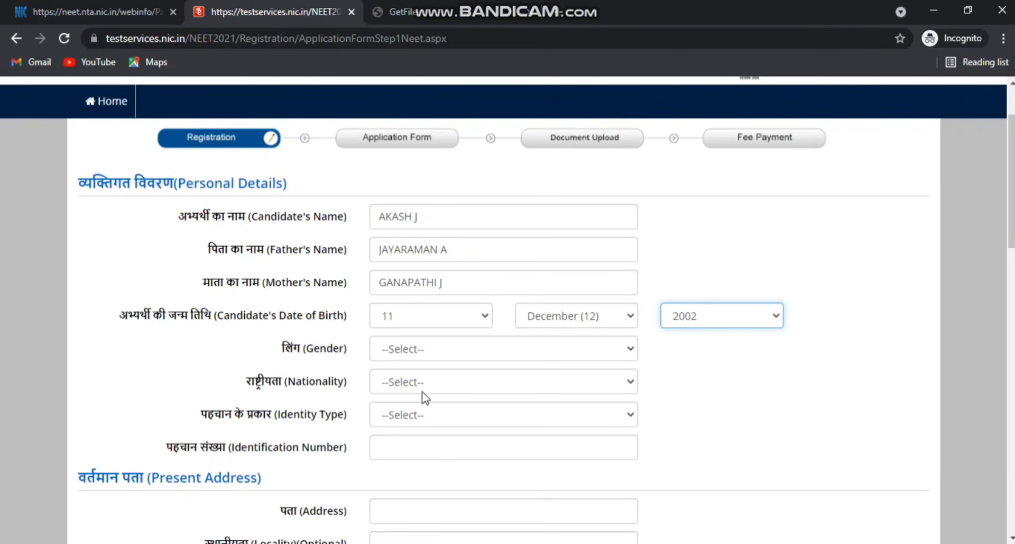
Step: Set the gender to Male and the nationality to Indian
left_click(419, 353)
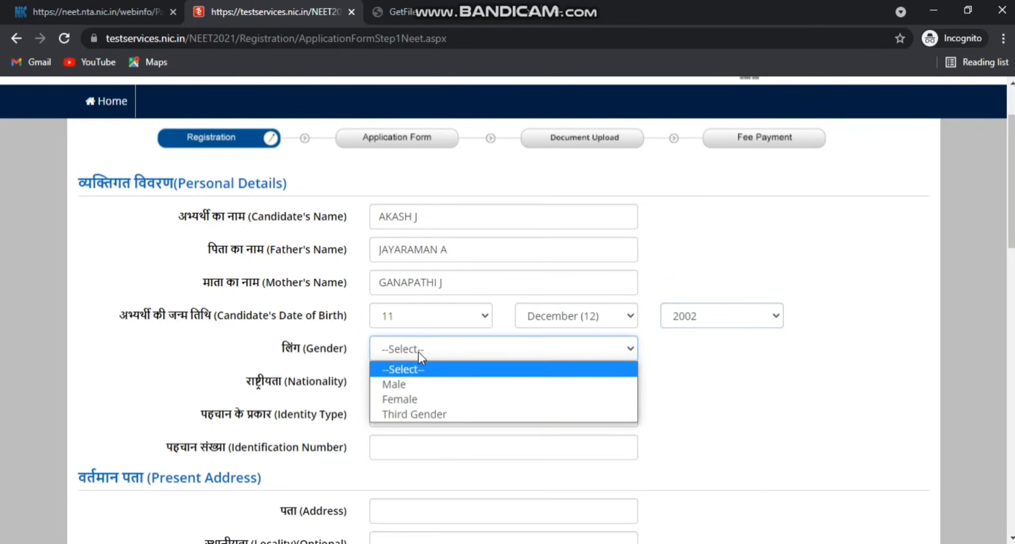
left_click(414, 383)
left_click(413, 380)
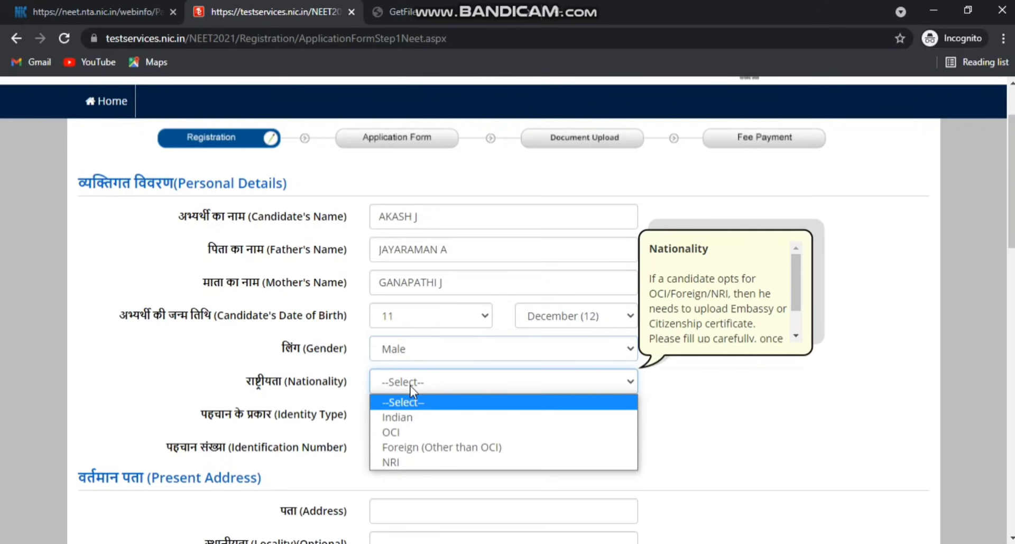
left_click(412, 422)
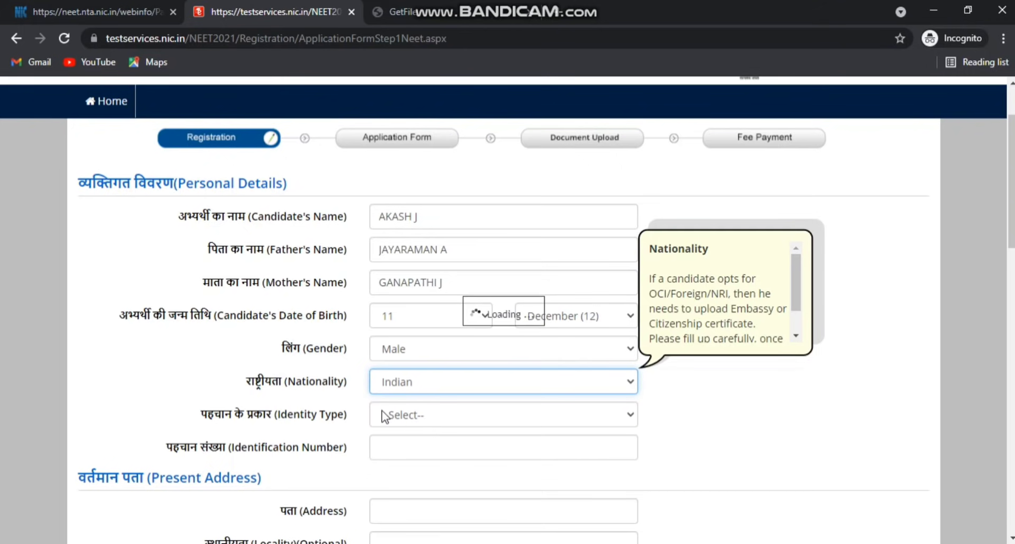
Step: Choose Aadhaar Number (Last 4 digits only) as identity type and enter the Aadhaar's last four digits
left_click(385, 409)
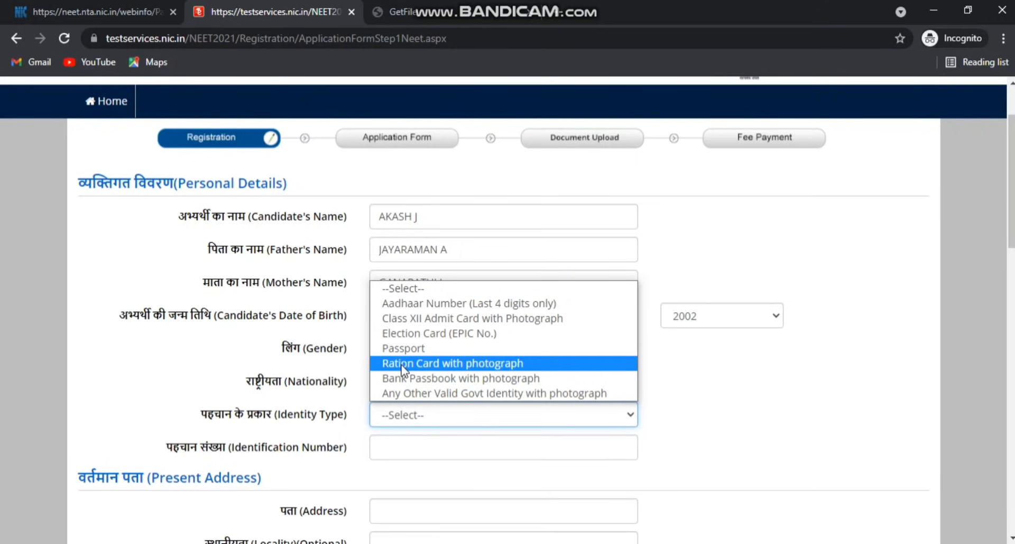
left_click(426, 305)
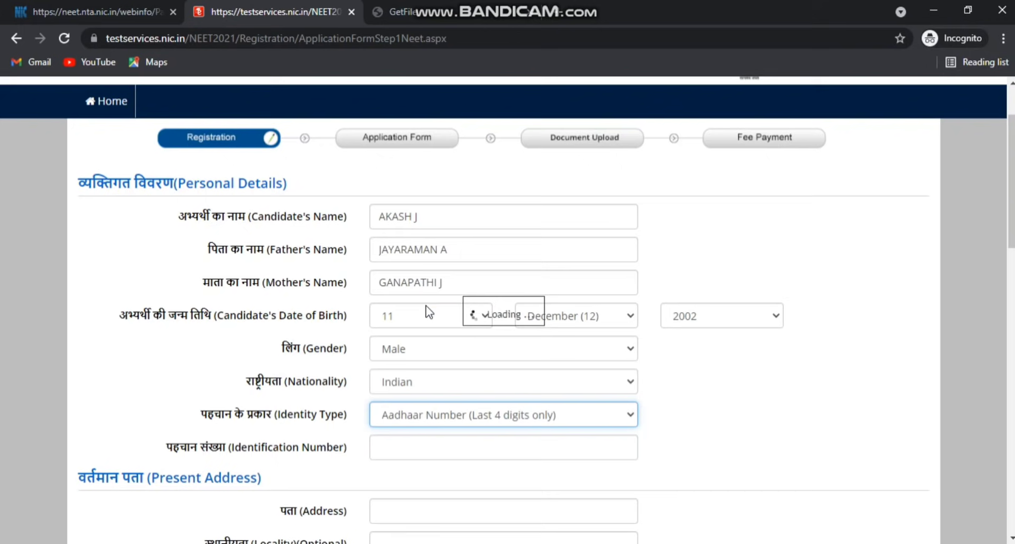
left_click(379, 454)
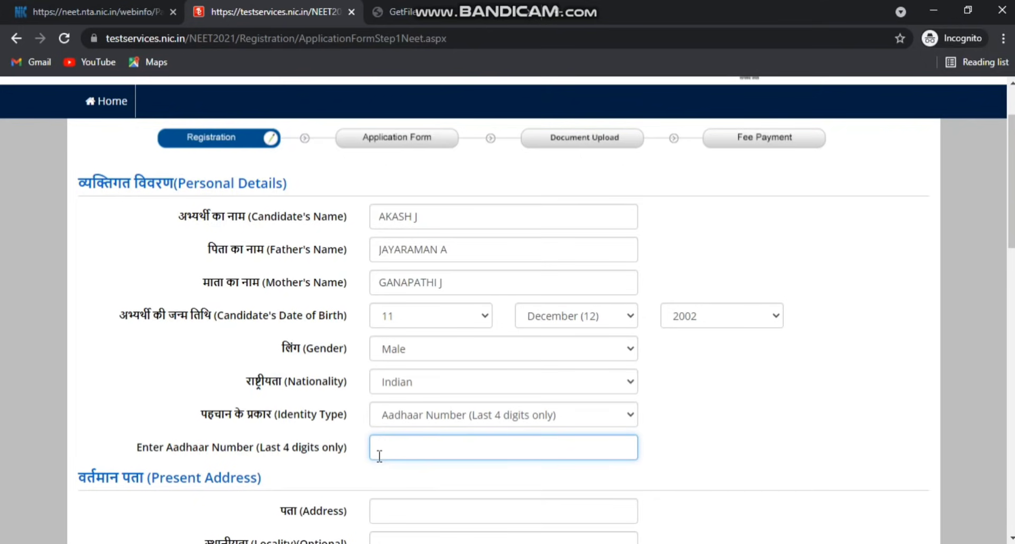
type("5412")
Step: Fill the present address fields from the browser's saved autofill entry matching the candidate's street address
left_click(1011, 538)
scroll(507, 310, "down", 6)
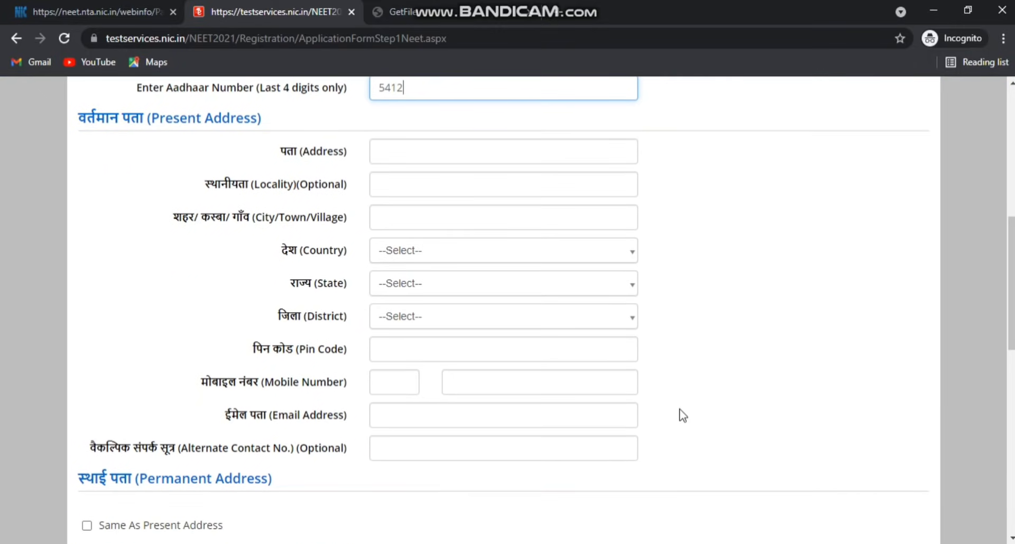
left_click(387, 146)
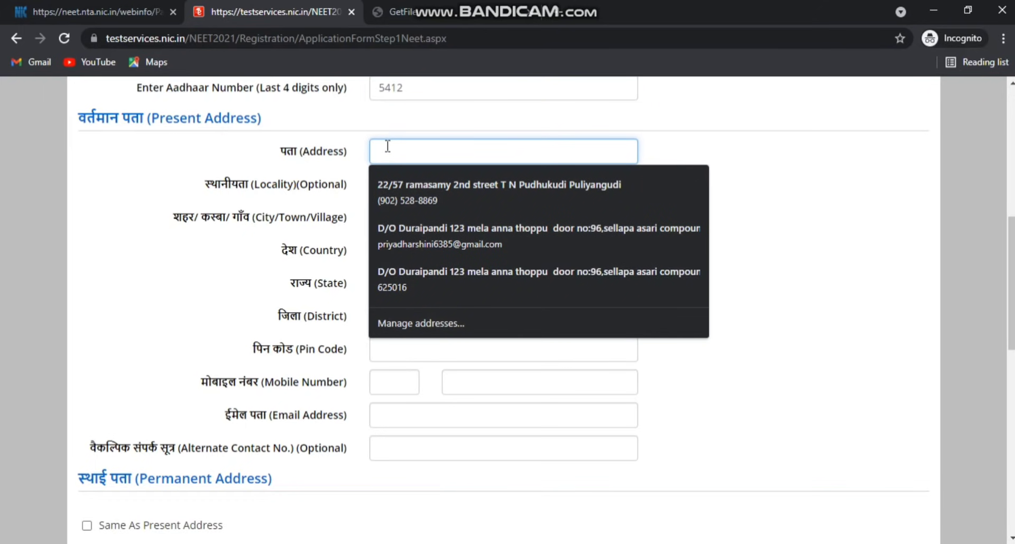
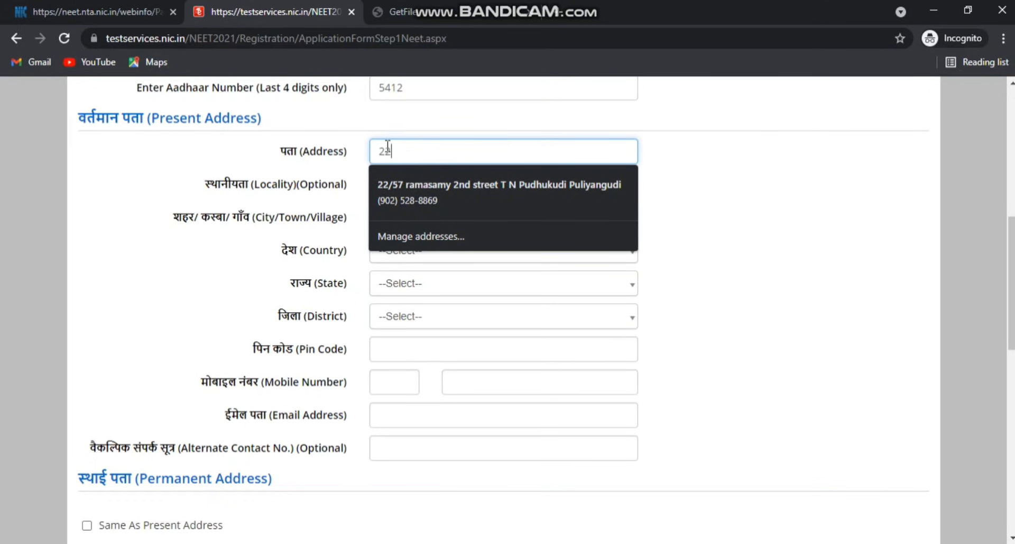
left_click(410, 178)
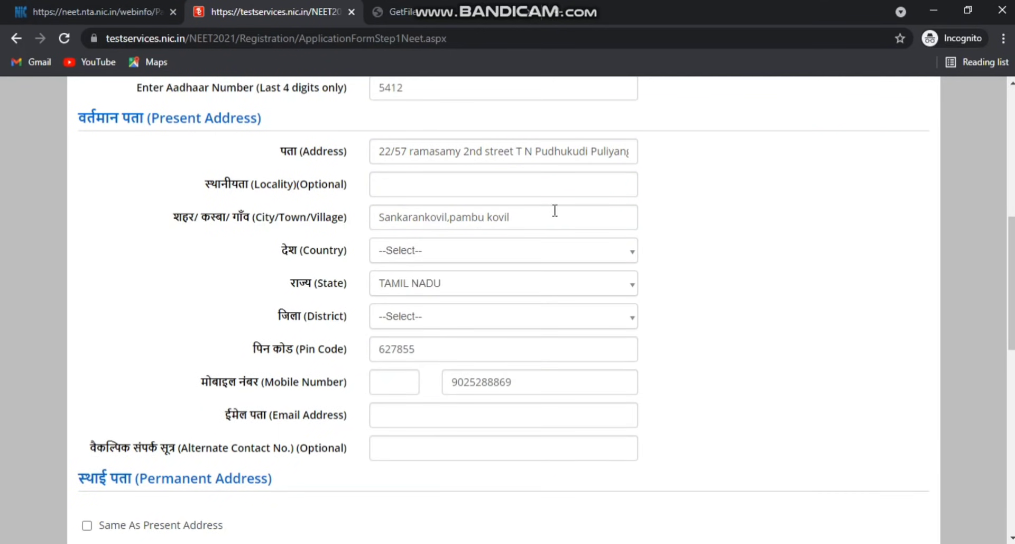
Step: Replace the present address city/town/village with TENKASI
left_click(552, 216)
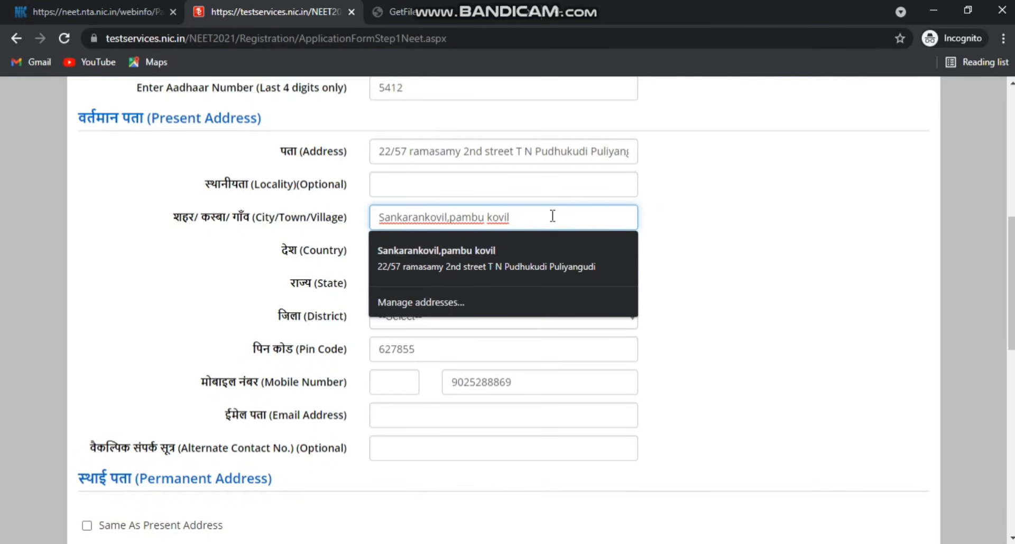
key("BackSpace")
key("BackSpace")
key("BackSpace")
key("BackSpace")
key("BackSpace")
key("BackSpace")
key("BackSpace")
key("BackSpace")
key("BackSpace")
key("BackSpace")
key("BackSpace")
key("BackSpace")
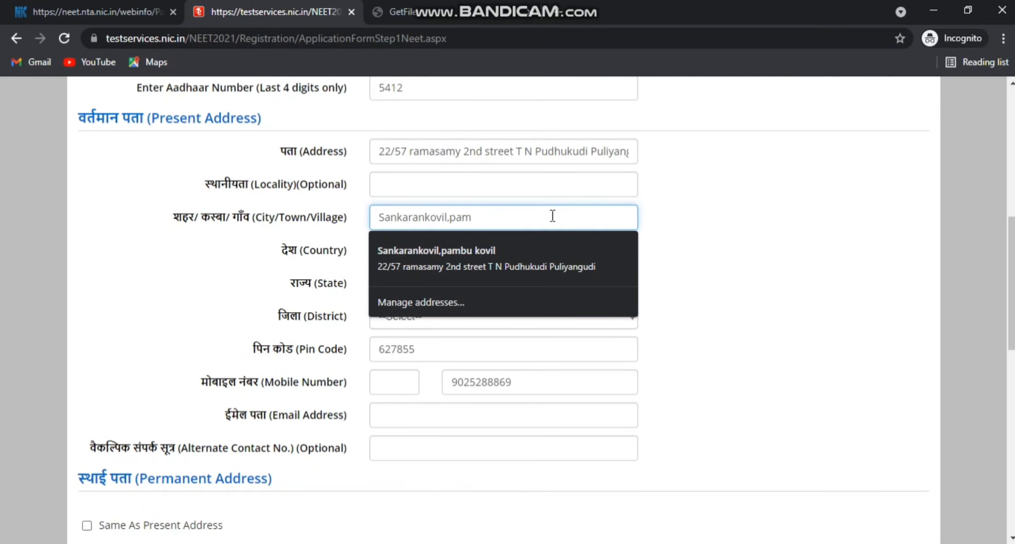
key("BackSpace")
key("BackSpace")
key("BackSpace")
key("BackSpace")
key("BackSpace")
key("BackSpace")
key("BackSpace")
key("BackSpace")
key("BackSpace")
key("BackSpace")
key("BackSpace")
key("BackSpace")
key("BackSpace")
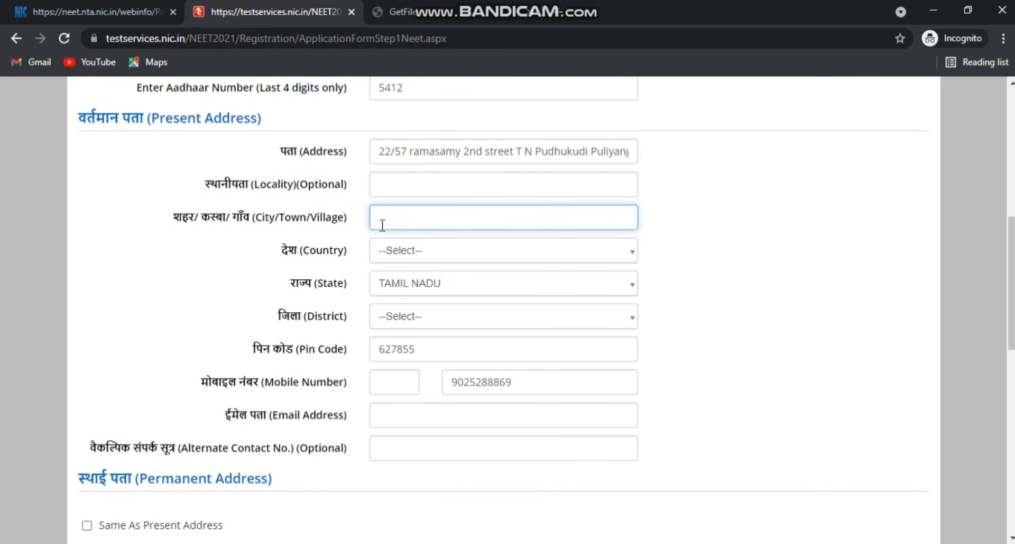
type("TENKASI")
Step: Set the present address country to India and the district to TIRUNELVELI
left_click(394, 253)
left_click(399, 321)
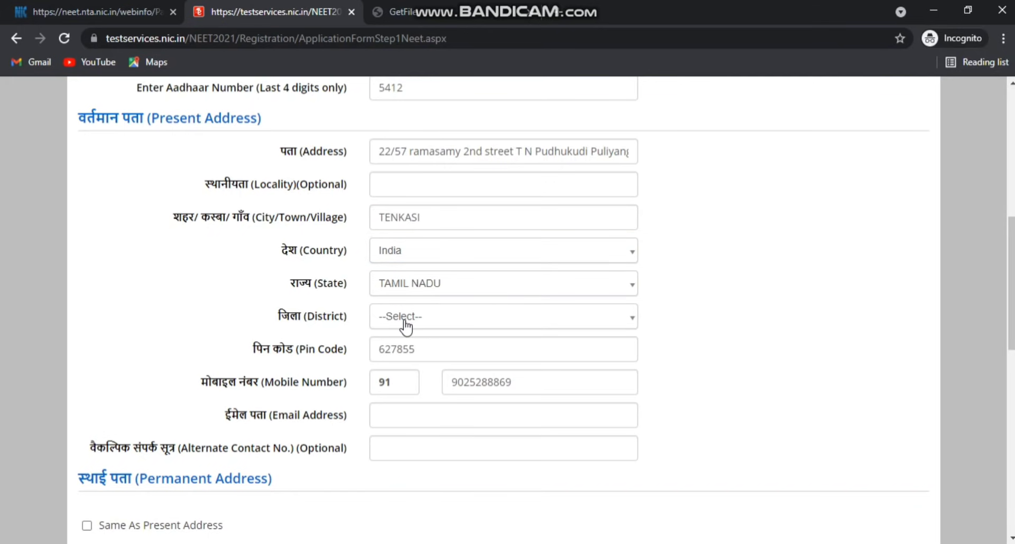
left_click(407, 321)
scroll(412, 529, "down", 4)
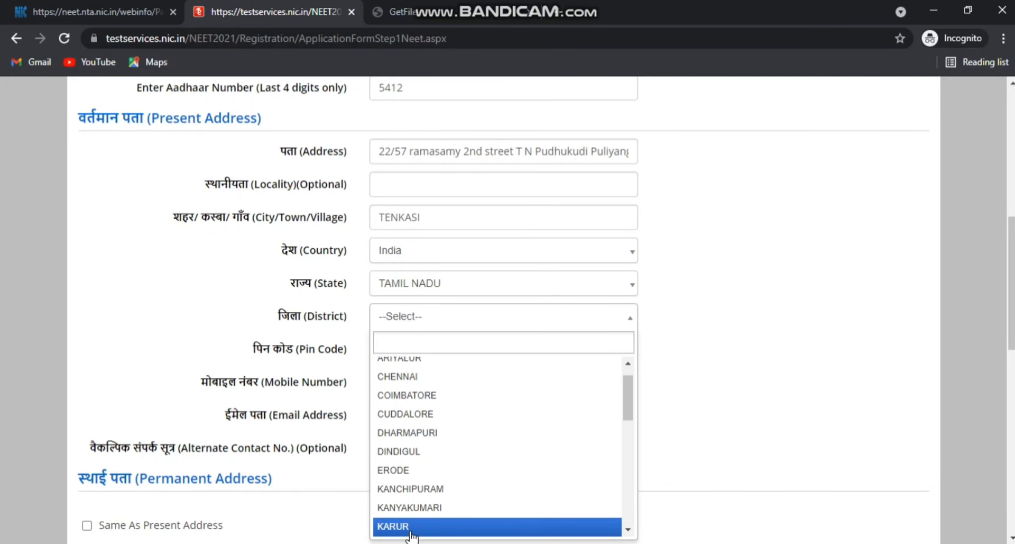
scroll(412, 534, "down", 4)
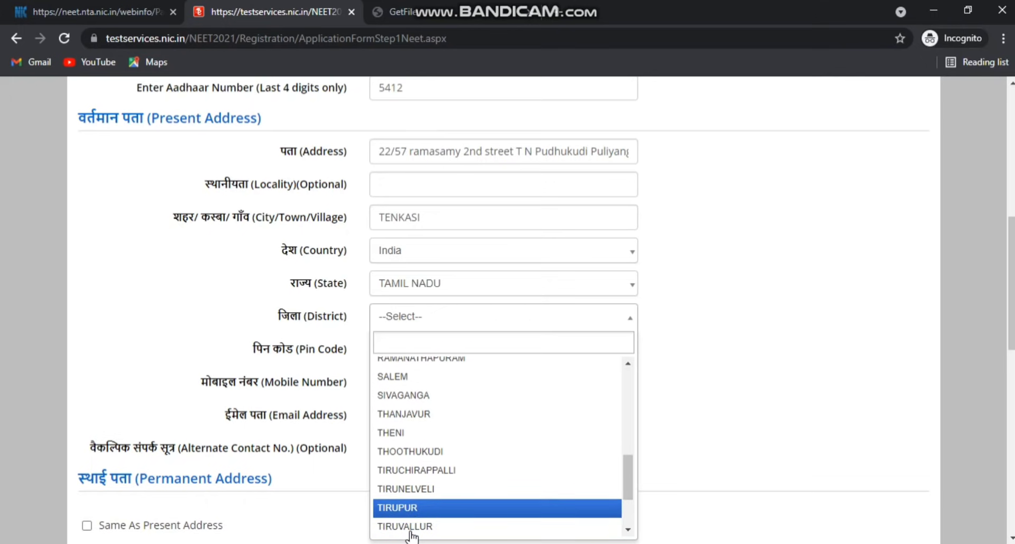
key("Down")
key("Up")
key("Up")
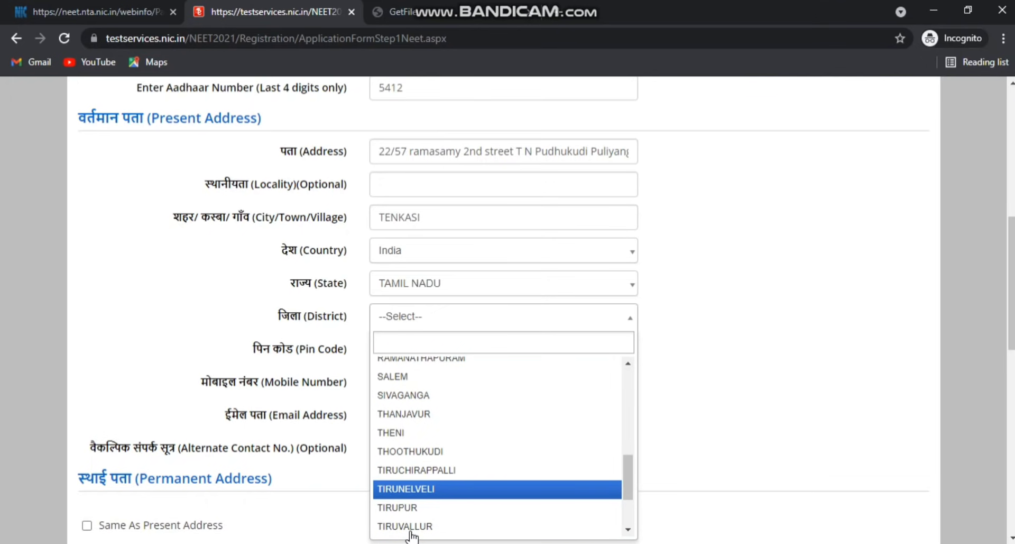
key("Return")
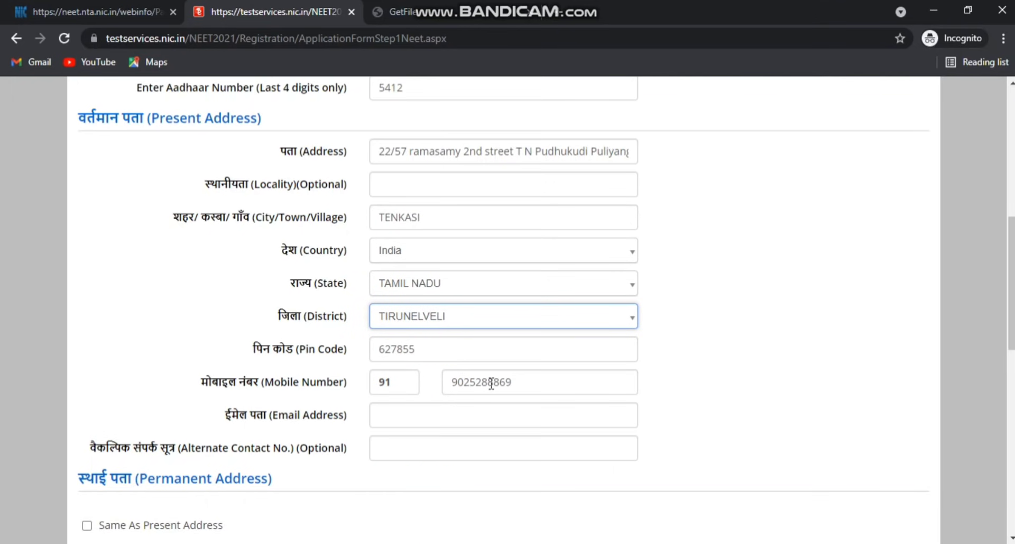
Step: Replace the mobile number with the candidate's own mobile number
left_click(513, 385)
key("BackSpace")
key("BackSpace")
key("BackSpace")
key("BackSpace")
key("BackSpace")
key("BackSpace")
key("BackSpace")
key("BackSpace")
key("BackSpace")
key("BackSpace")
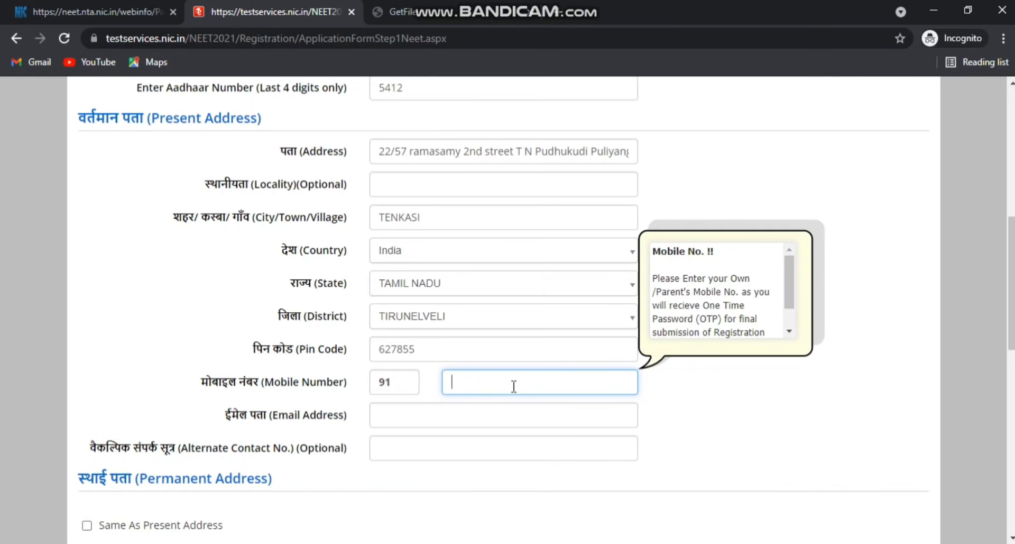
Step: Enter the candidate's e-mail address in the email field
left_click(476, 416)
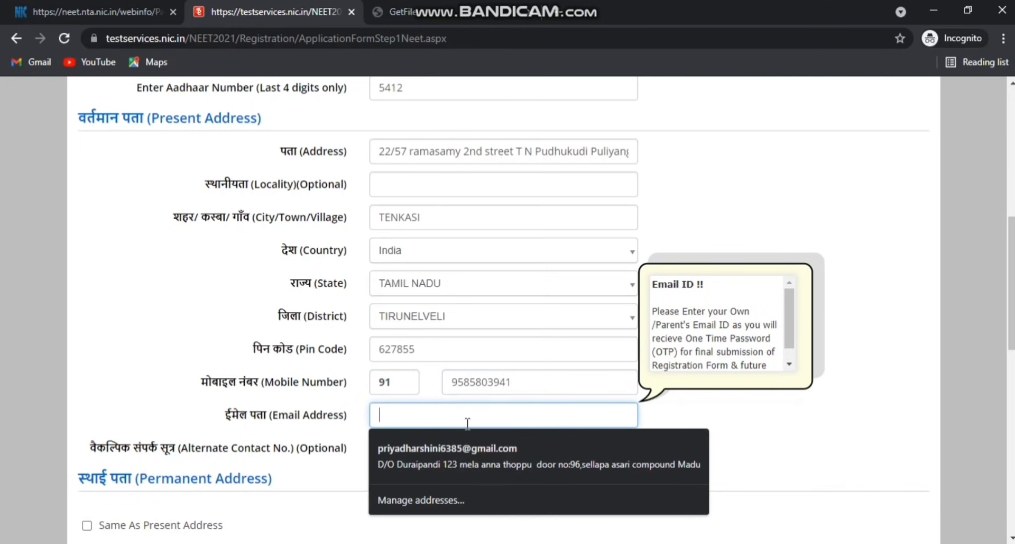
type("SD")
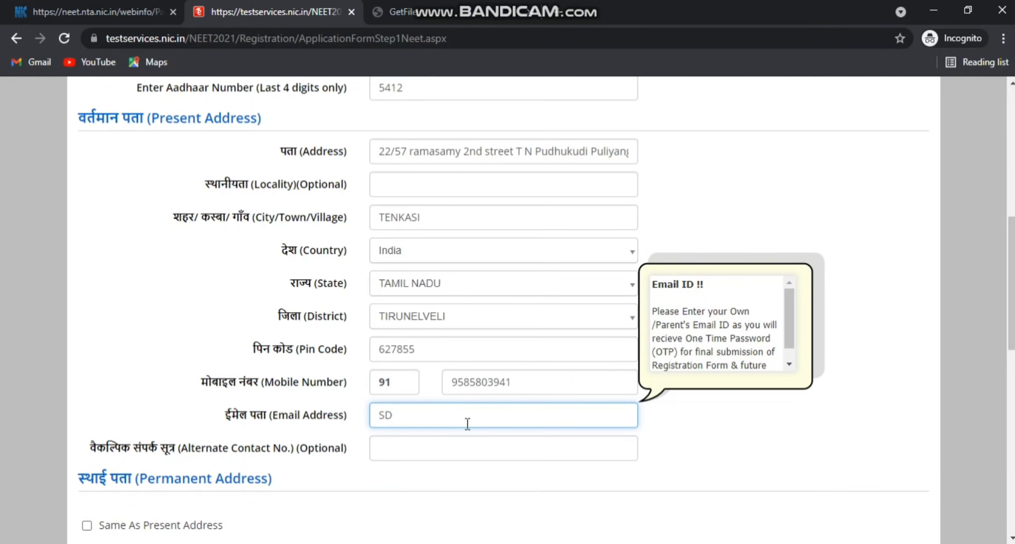
key("BackSpace")
key("Caps_Lock")
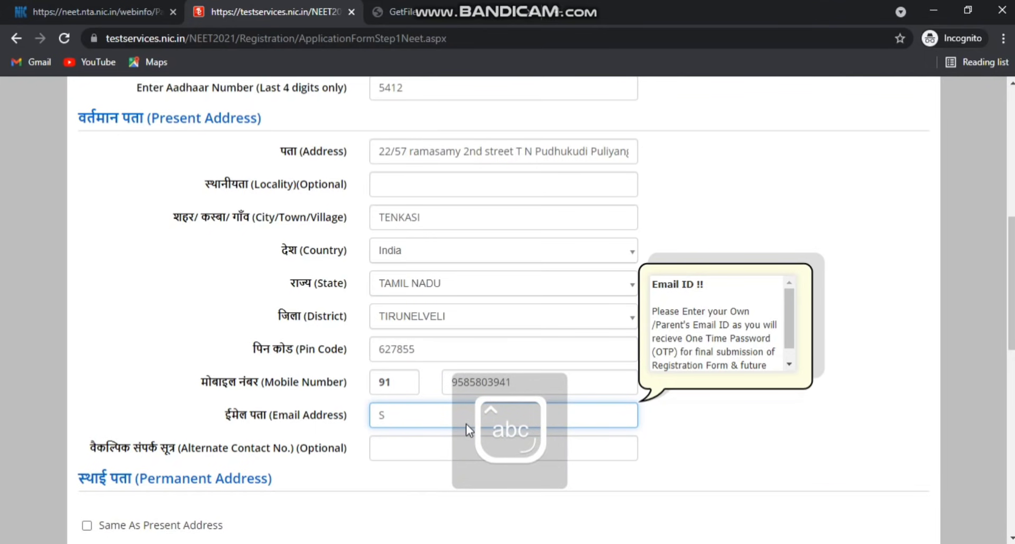
key("BackSpace")
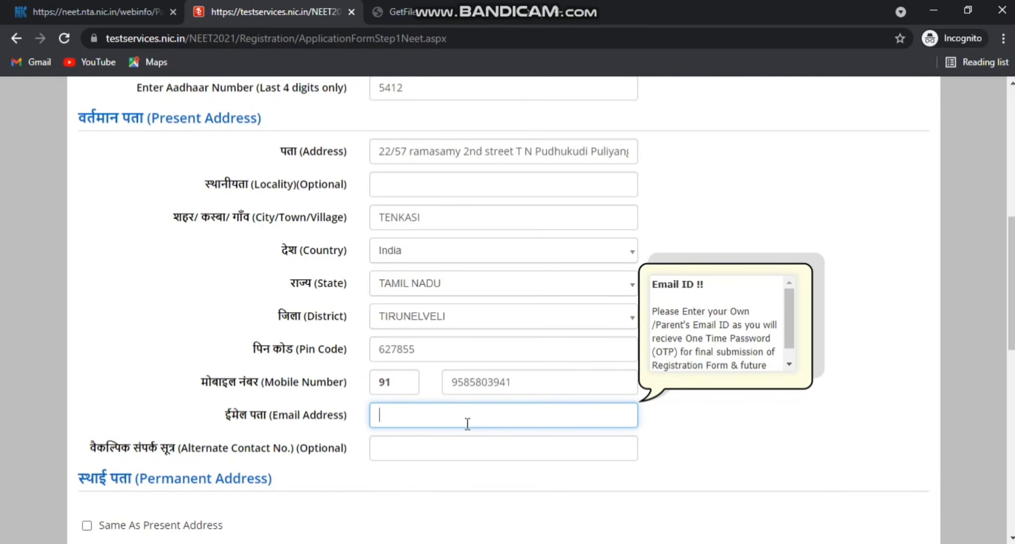
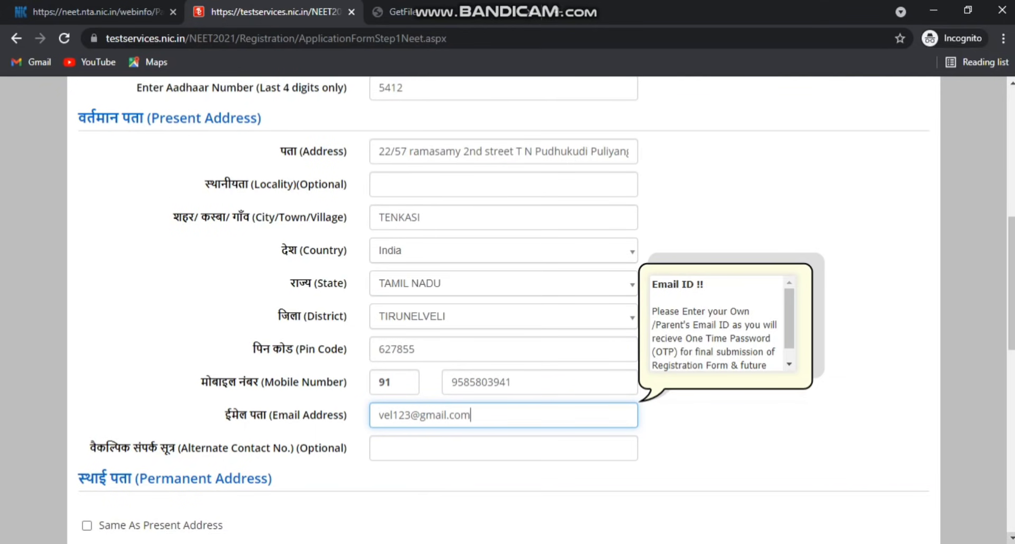
Step: Mark the permanent address as the same as the present address
scroll(546, 310, "down", 3)
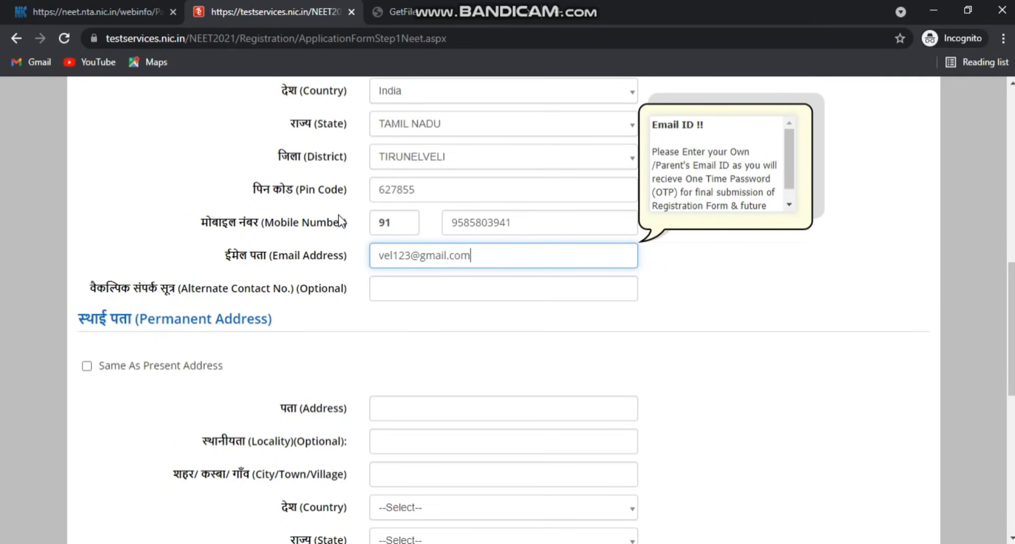
left_click(87, 366)
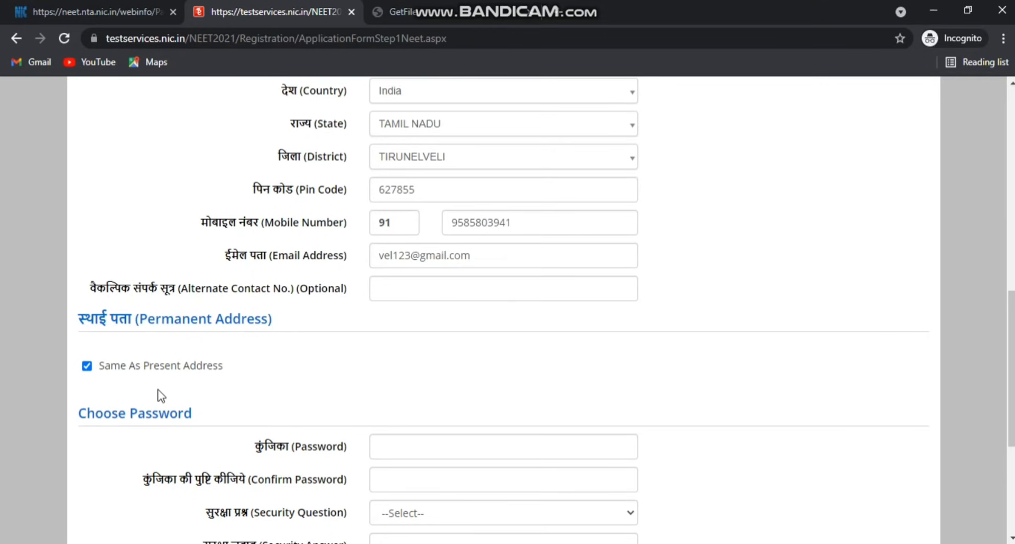
Step: Review the password rules and enter an account password in the password field
scroll(161, 395, "down", 2)
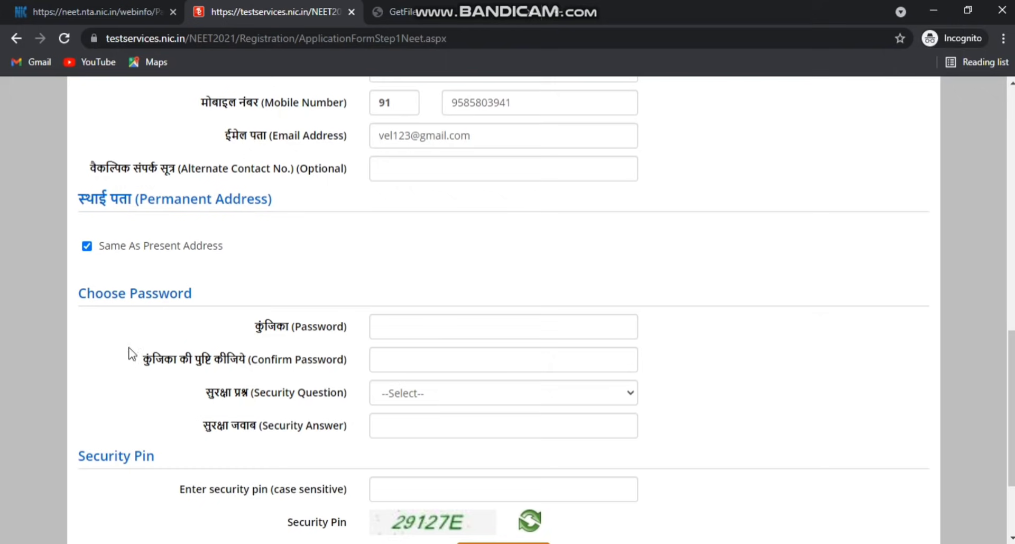
left_click(475, 332)
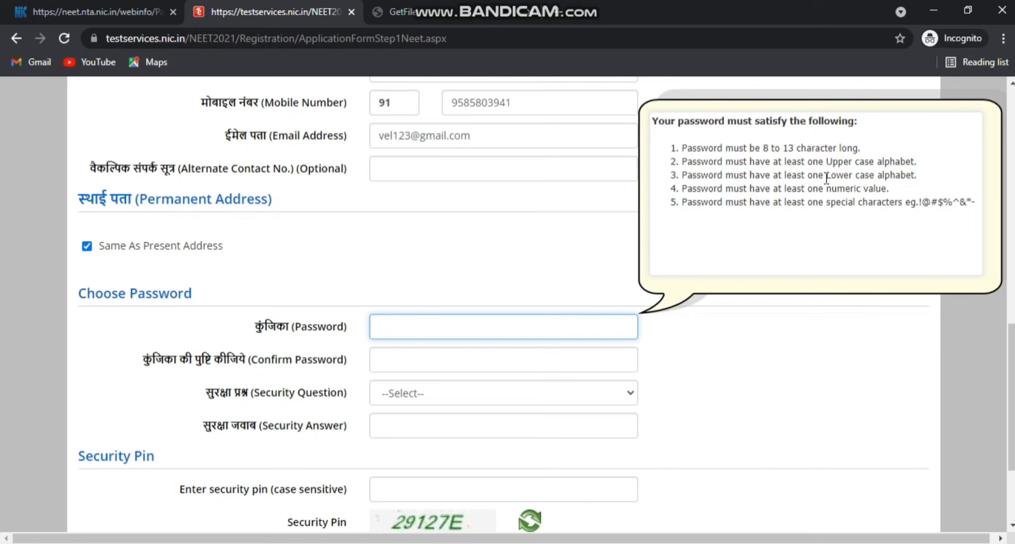
left_click_drag(827, 178, 891, 176)
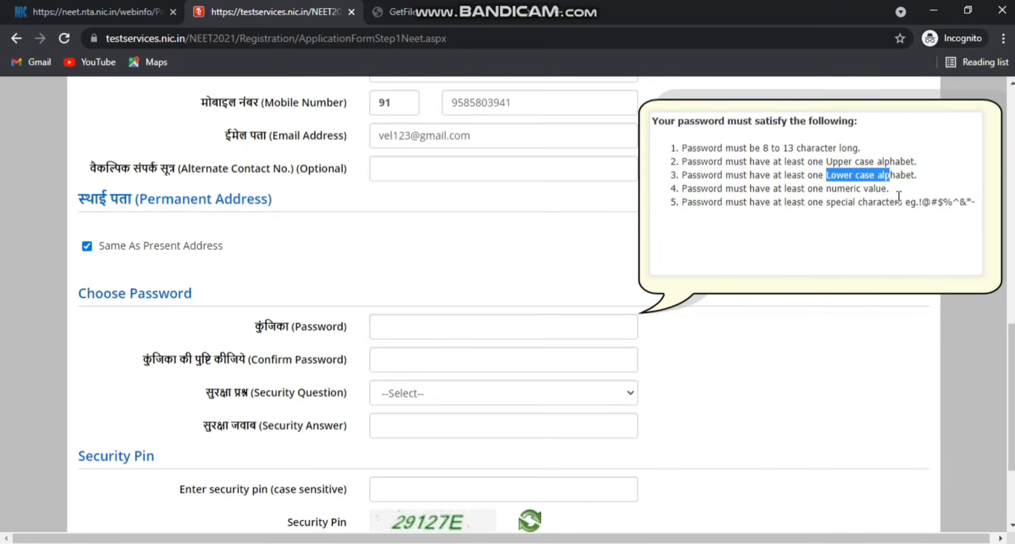
left_click(898, 196)
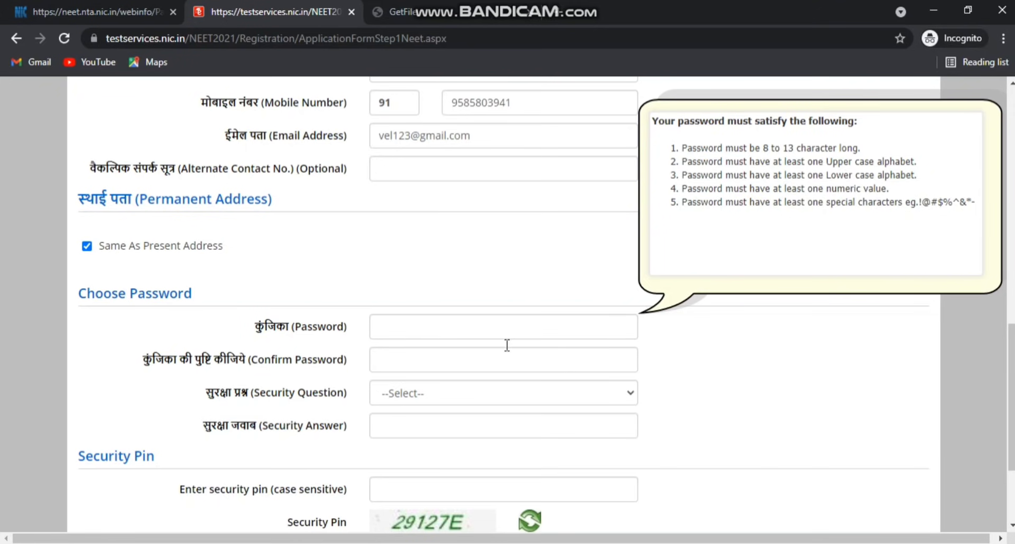
left_click(498, 325)
key("Caps_Lock")
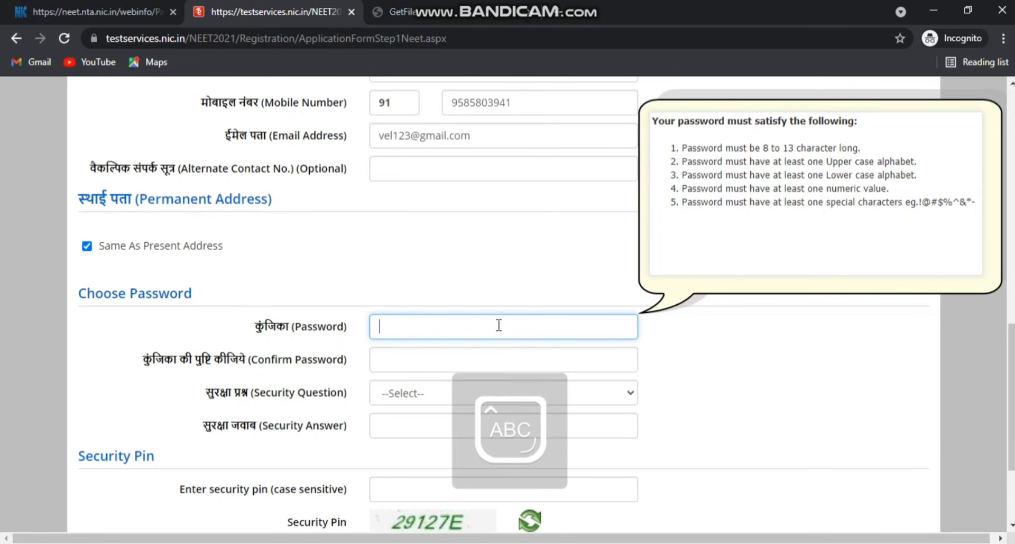
type("V")
key("Caps_Lock")
type("•••••")
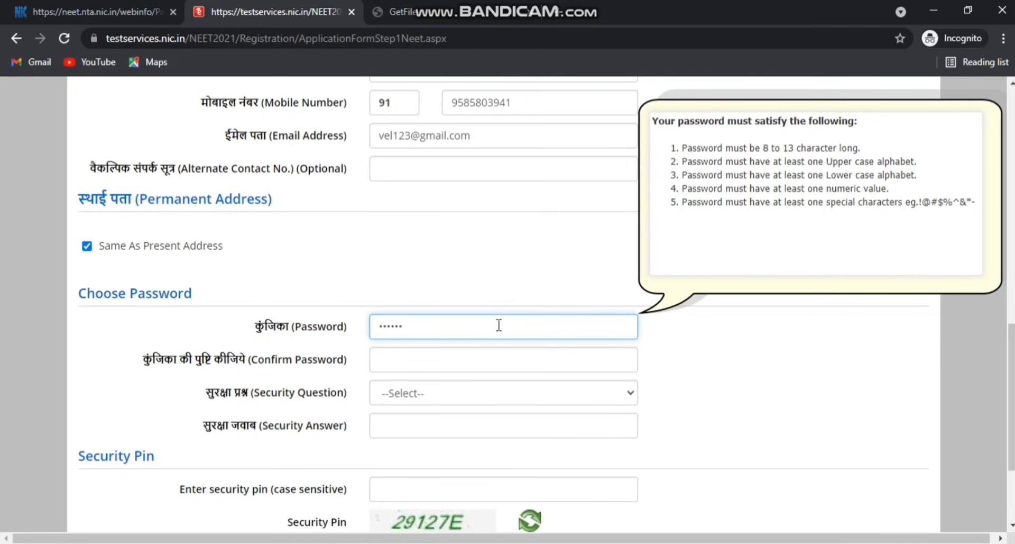
type("••••")
Step: Enter and re-enter the password in the confirm password field
left_click(431, 354)
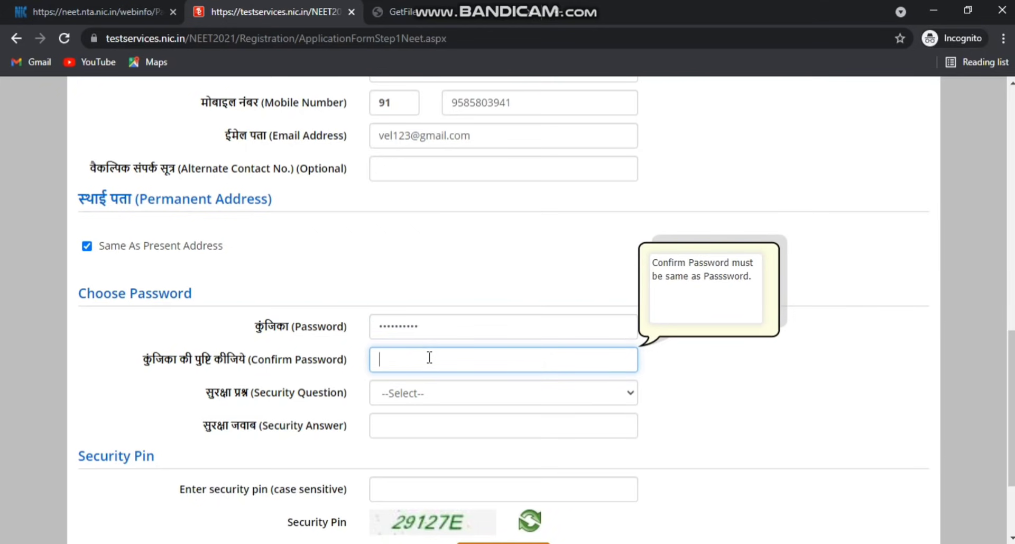
key("Caps_Lock")
type("•")
key("Caps_Lock")
type("••••••••")
left_click(440, 395)
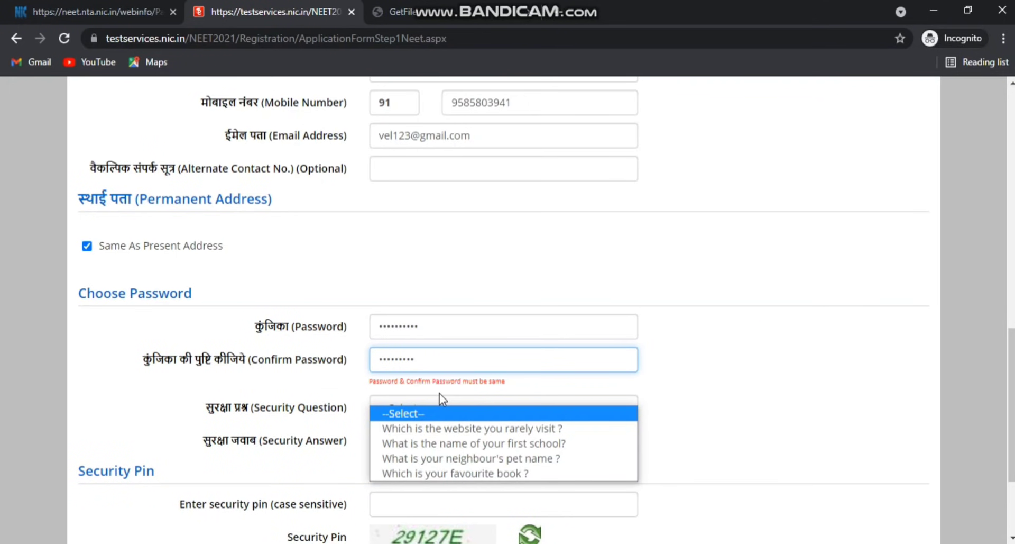
left_click(443, 369)
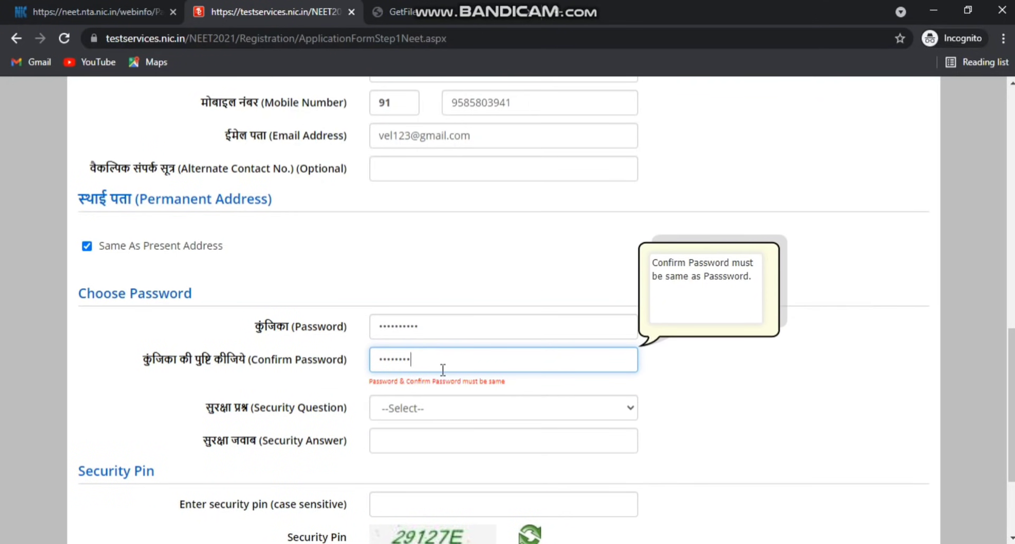
key("BackSpace")
key("BackSpace")
key("BackSpace")
key("BackSpace")
key("BackSpace")
key("BackSpace")
key("BackSpace")
key("BackSpace")
key("BackSpace")
key("Caps_Lock")
type("•")
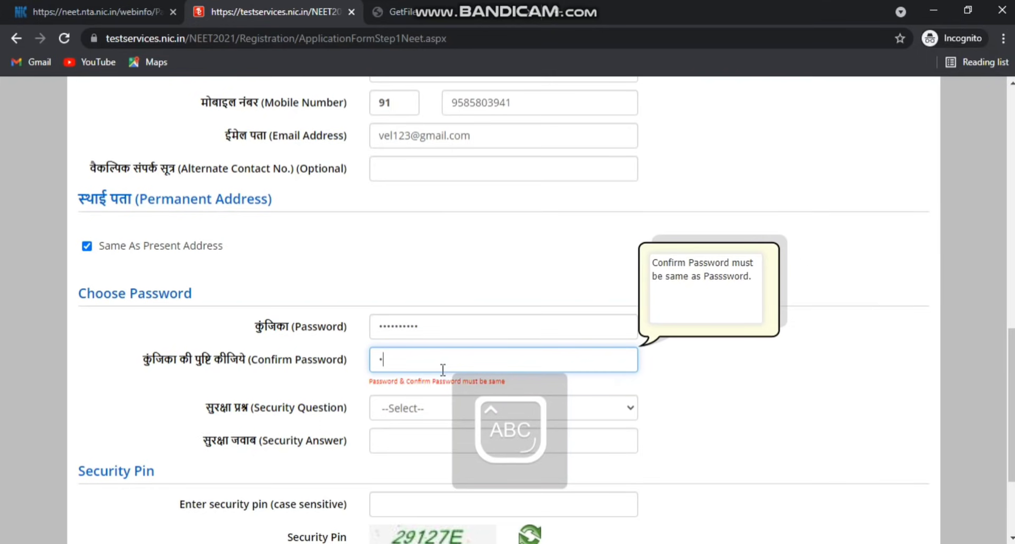
key("Caps_Lock")
type("•••••••")
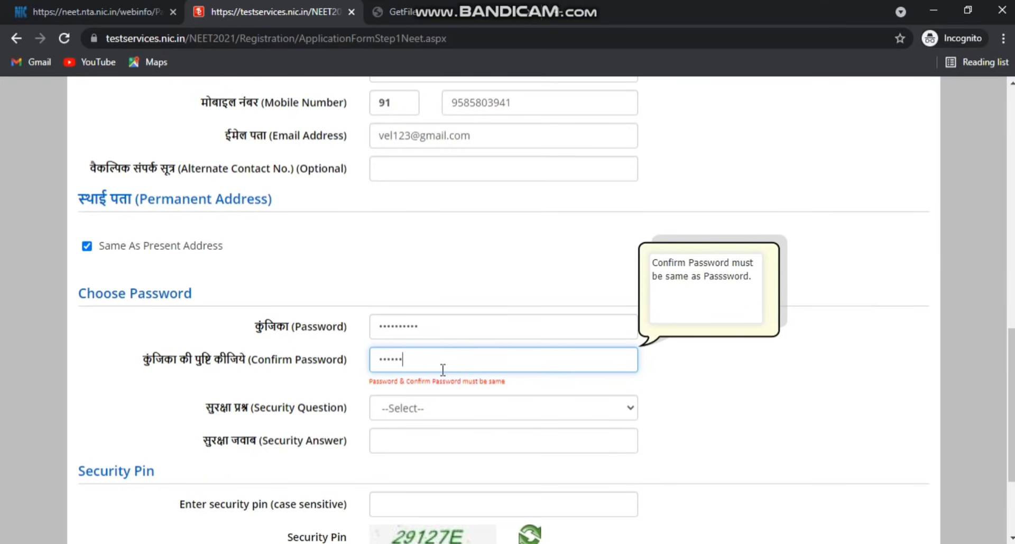
type("•")
left_click(415, 408)
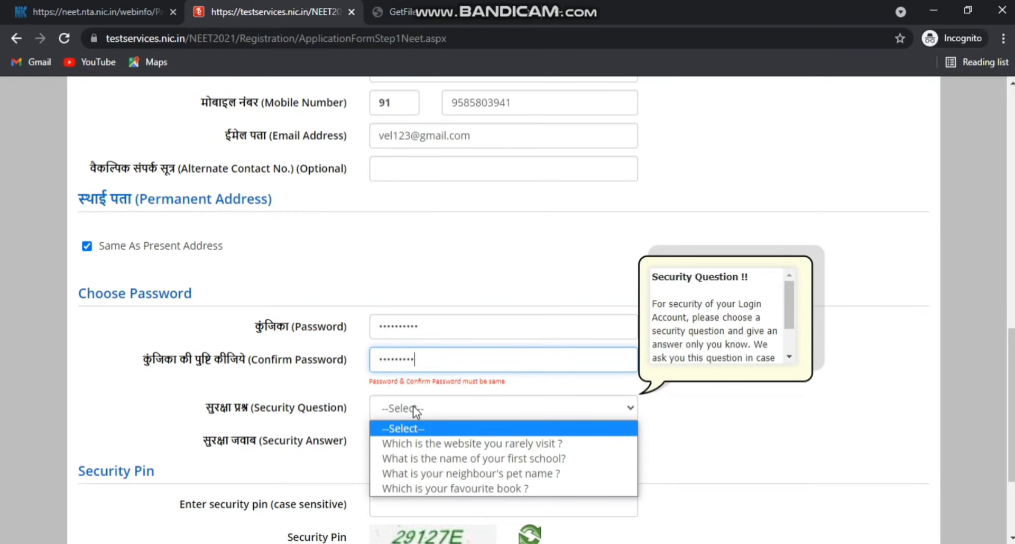
Step: Clear the confirm password and password fields
left_click(419, 357)
key("BackSpace")
key("BackSpace")
key("BackSpace")
key("BackSpace")
key("BackSpace")
key("BackSpace")
key("BackSpace")
key("BackSpace")
key("BackSpace")
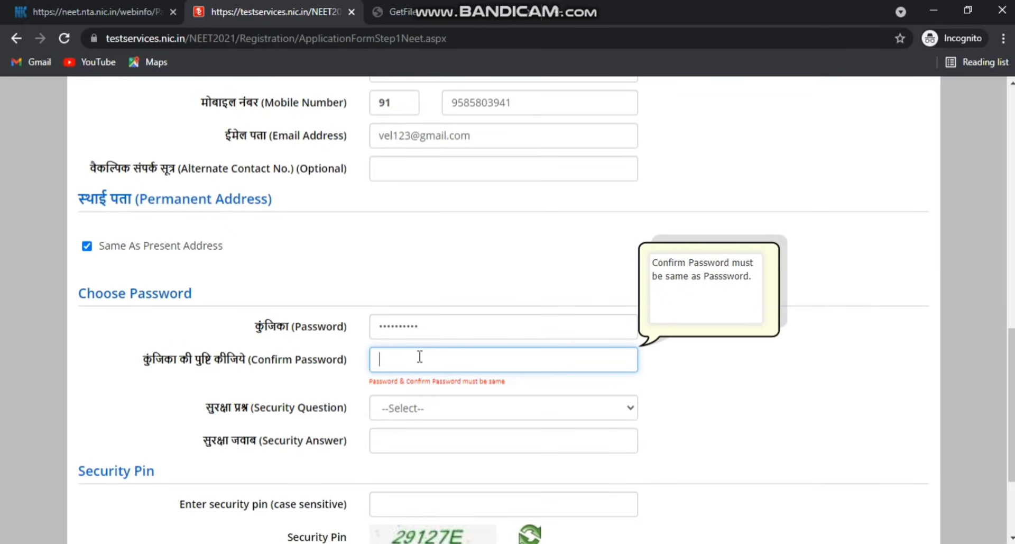
left_click(422, 323)
key("BackSpace")
key("BackSpace")
key("BackSpace")
key("BackSpace")
key("BackSpace")
key("BackSpace")
key("BackSpace")
key("BackSpace")
key("BackSpace")
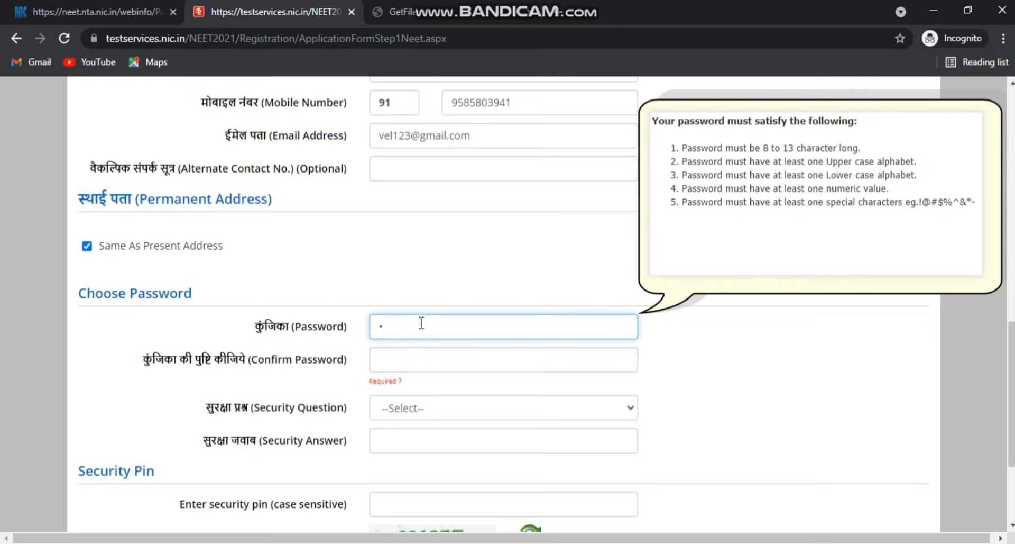
Step: Enter the account password in the password field with its first letter capitalised
key("Caps_Lock")
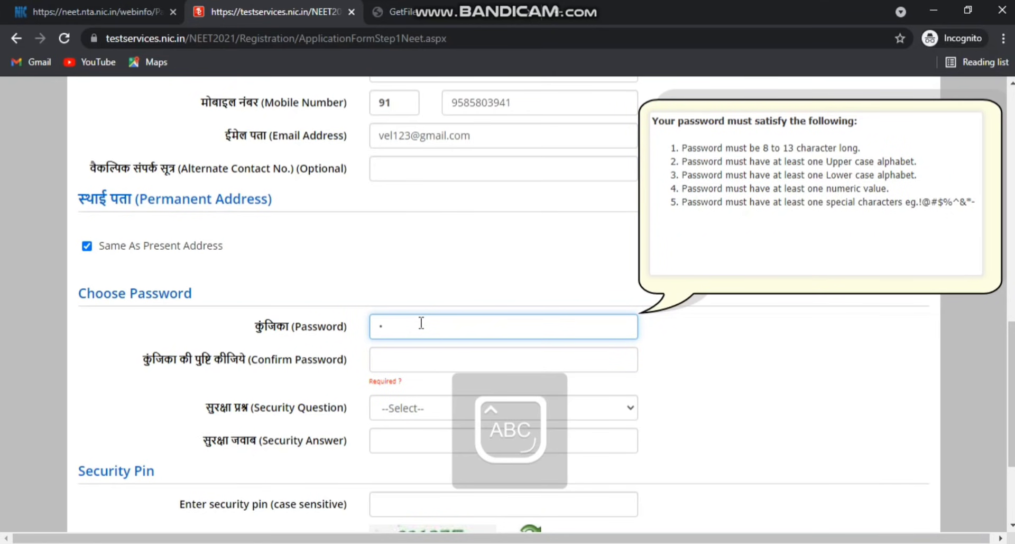
key("Caps_Lock")
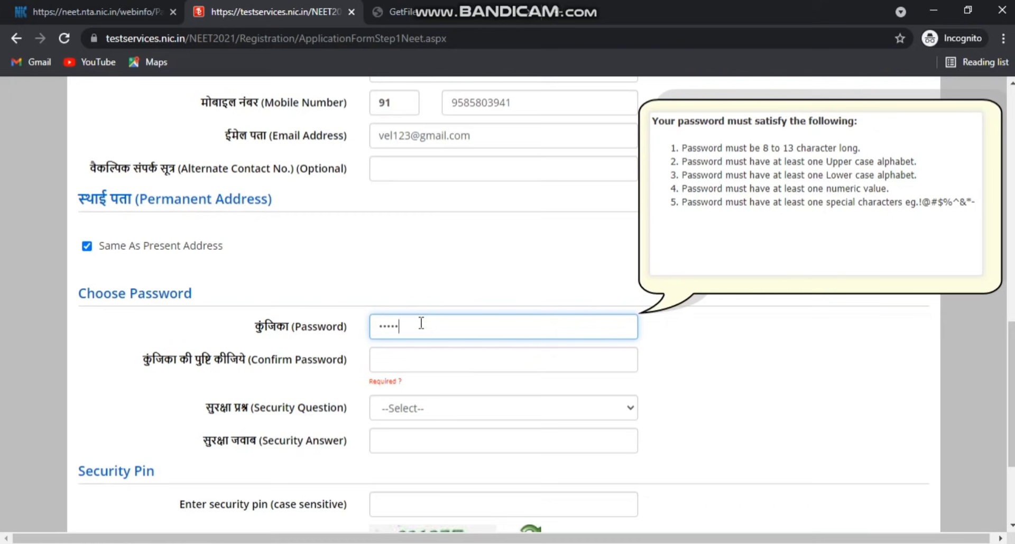
Step: Re-enter the same account password in the confirm password field
left_click(409, 362)
key("Caps_Lock")
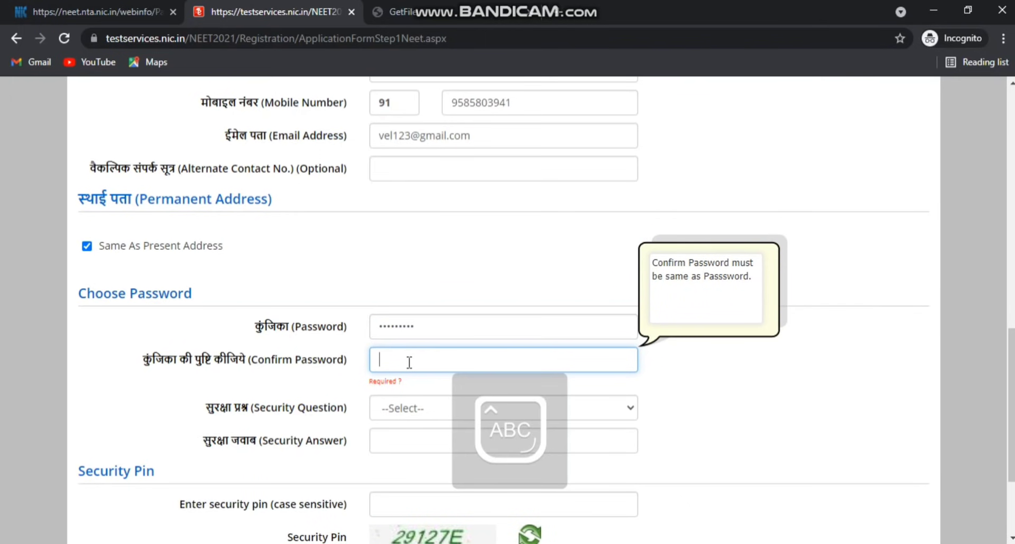
key("Caps_Lock")
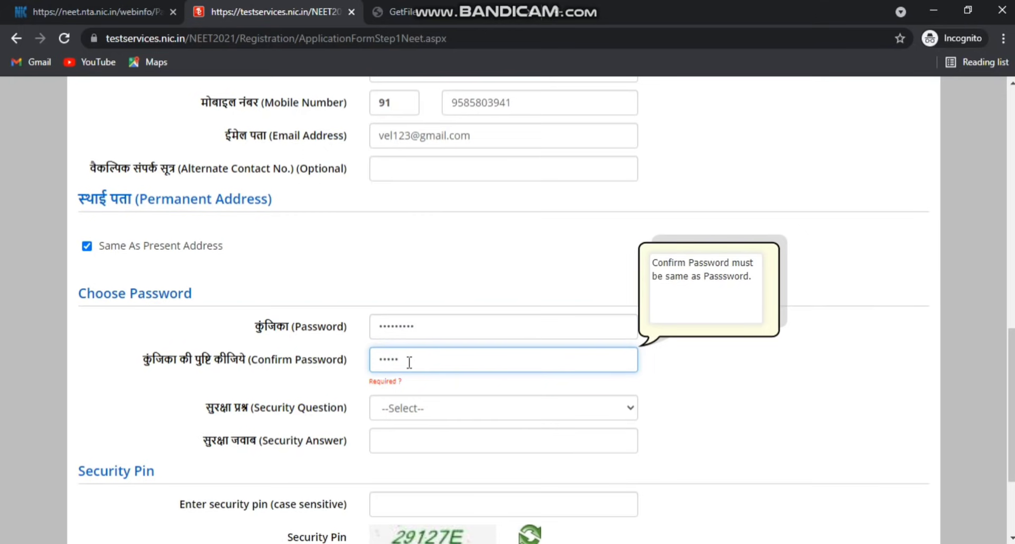
Step: Choose the security question 'What is the name of your first school?' and enter the security answer
left_click(407, 408)
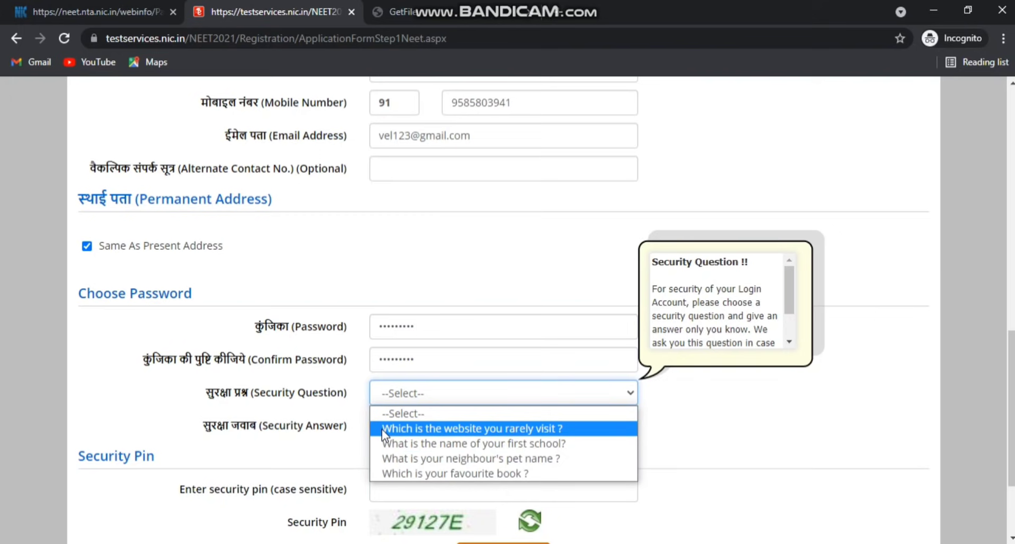
left_click(465, 443)
left_click(432, 429)
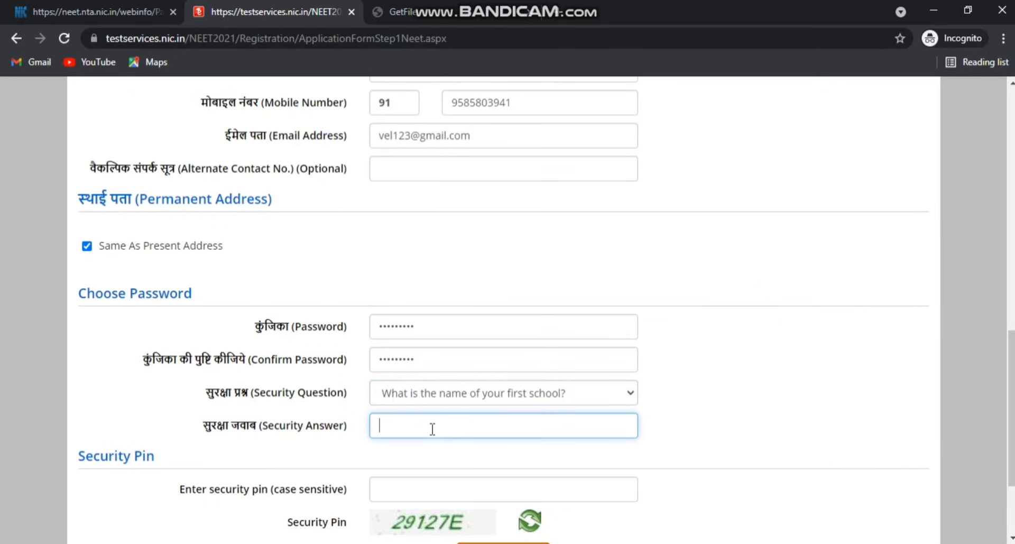
key("Caps_Lock")
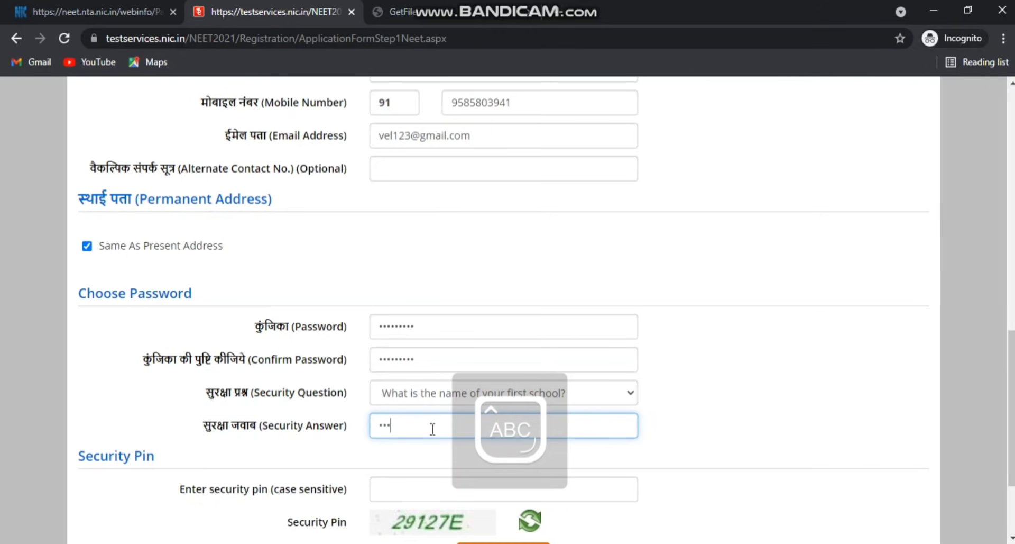
key("Caps_Lock")
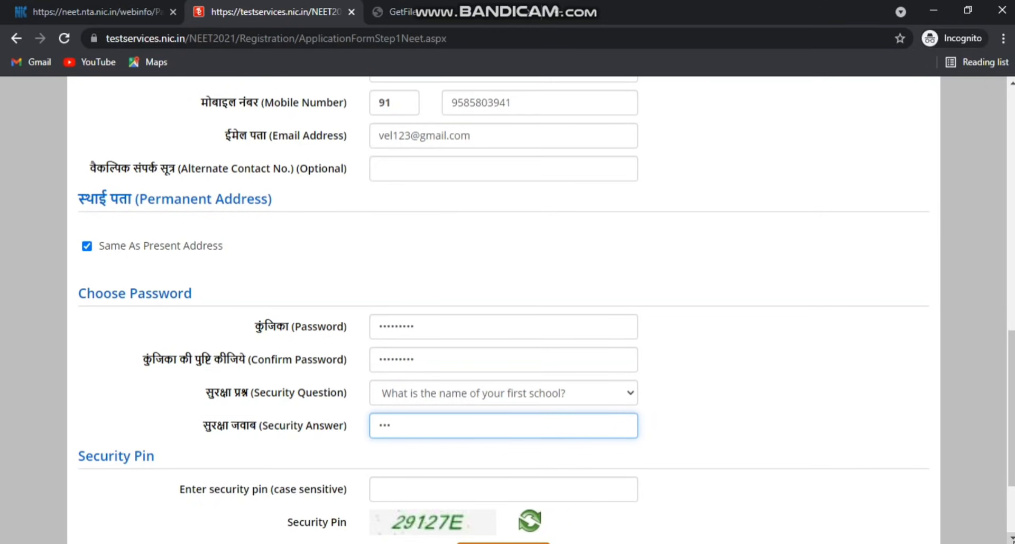
Step: Enter the displayed security pin in the case-sensitive field and submit the registration form
scroll(400, 495, "down", 1)
scroll(555, 448, "down", 2)
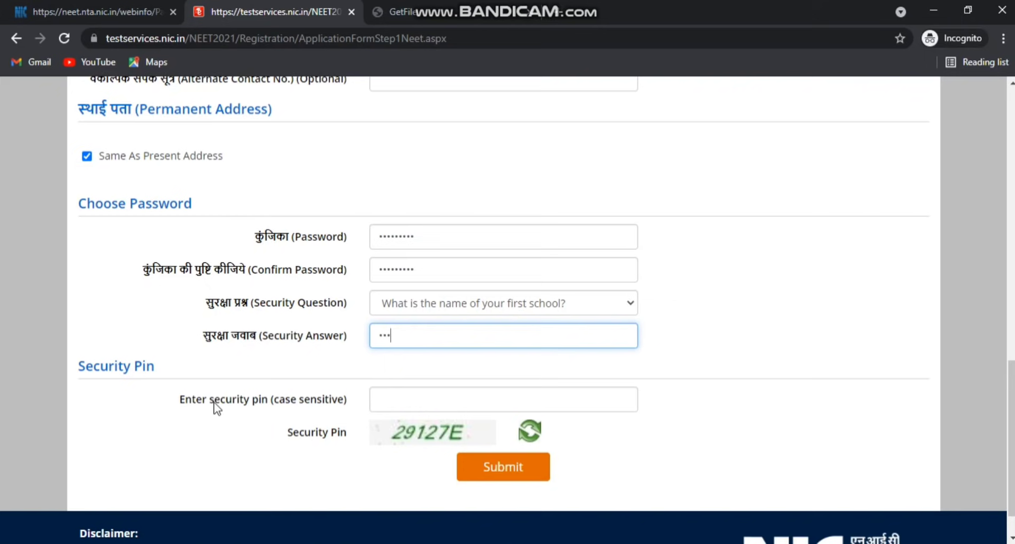
left_click(390, 399)
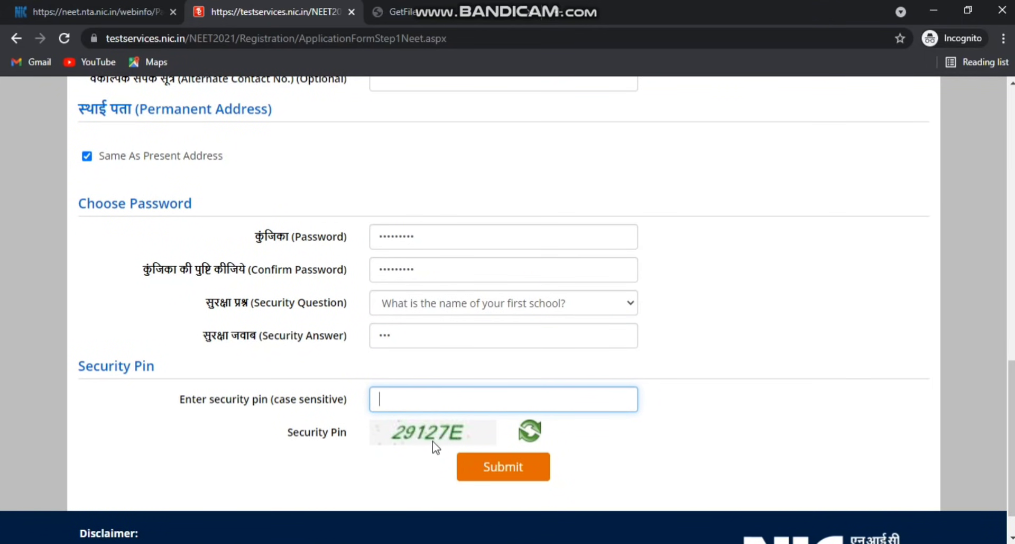
type("29127")
key("Caps_Lock")
type("E")
left_click(494, 468)
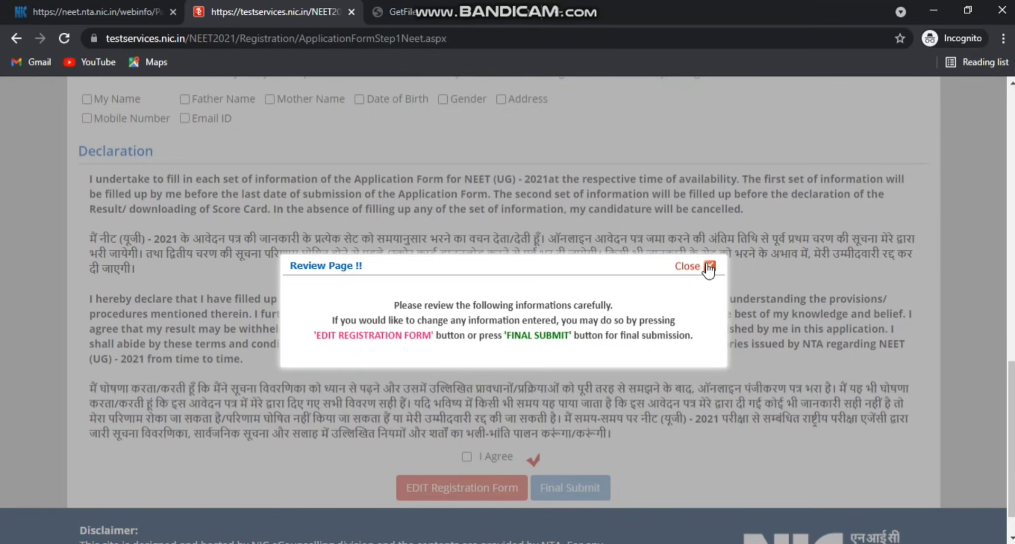
Step: Close the review notice and tick the review checkboxes for the name, parents, birth date, gender, address and contact details
left_click(708, 267)
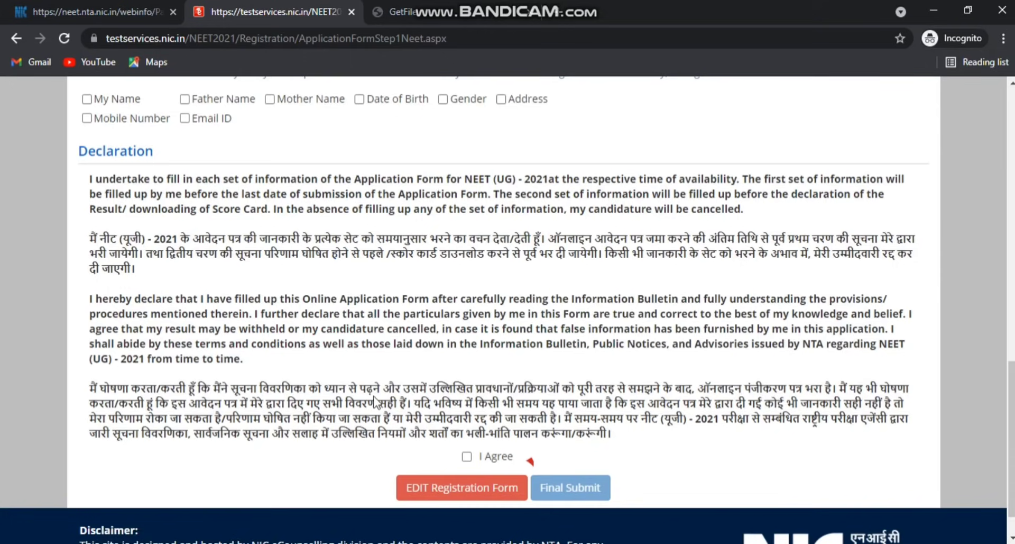
left_click(88, 100)
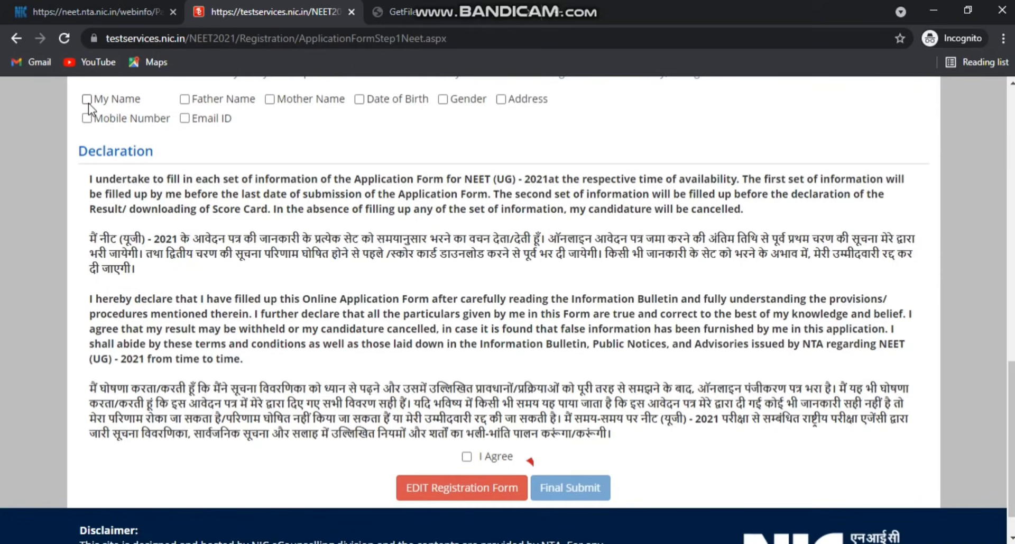
left_click(187, 100)
left_click(359, 100)
left_click(501, 99)
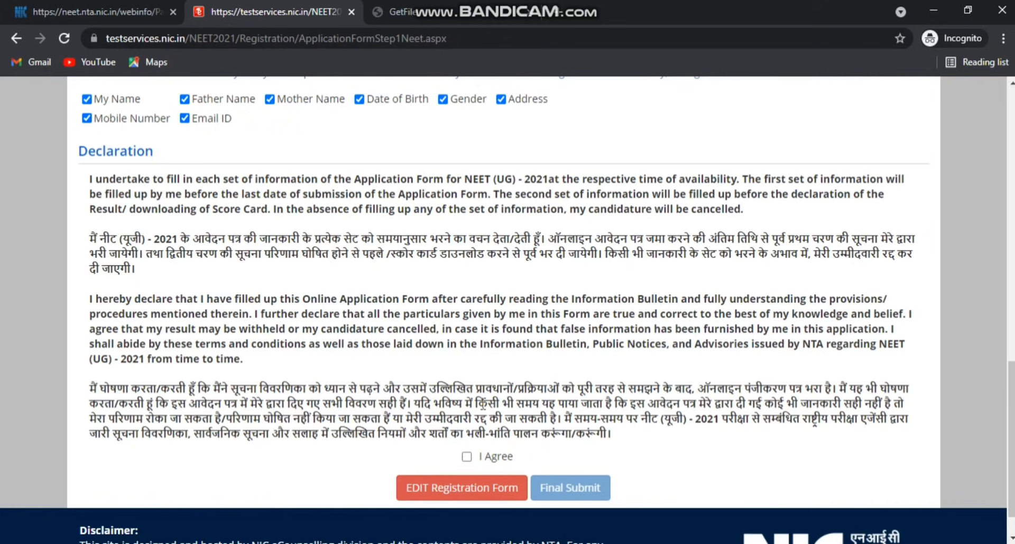
Step: Accept the declaration with I Agree, final-submit the registration form and confirm with Yes
left_click(466, 457)
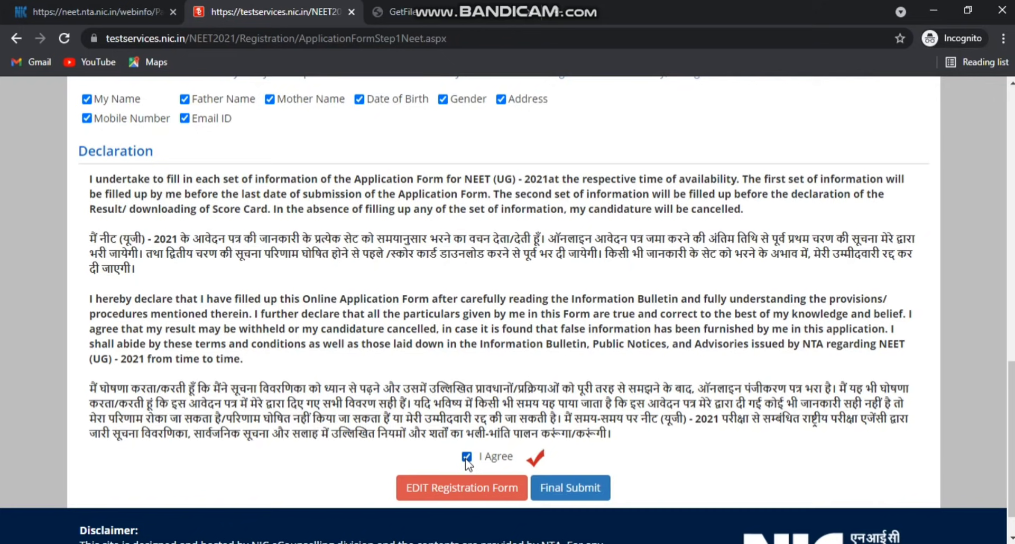
left_click(590, 490)
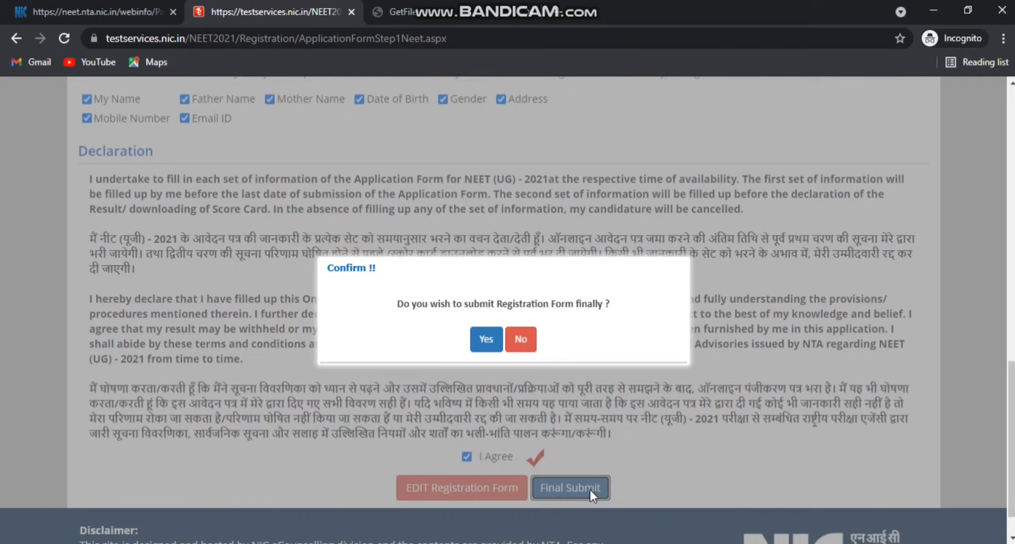
left_click(485, 351)
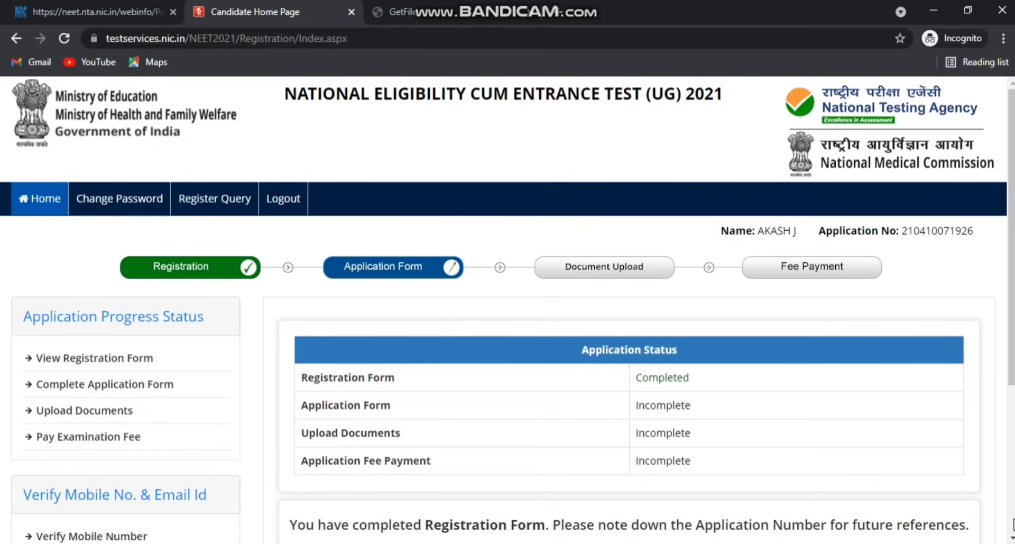
Step: Open the Complete Application Form page from the candidate home page
scroll(766, 460, "down", 3)
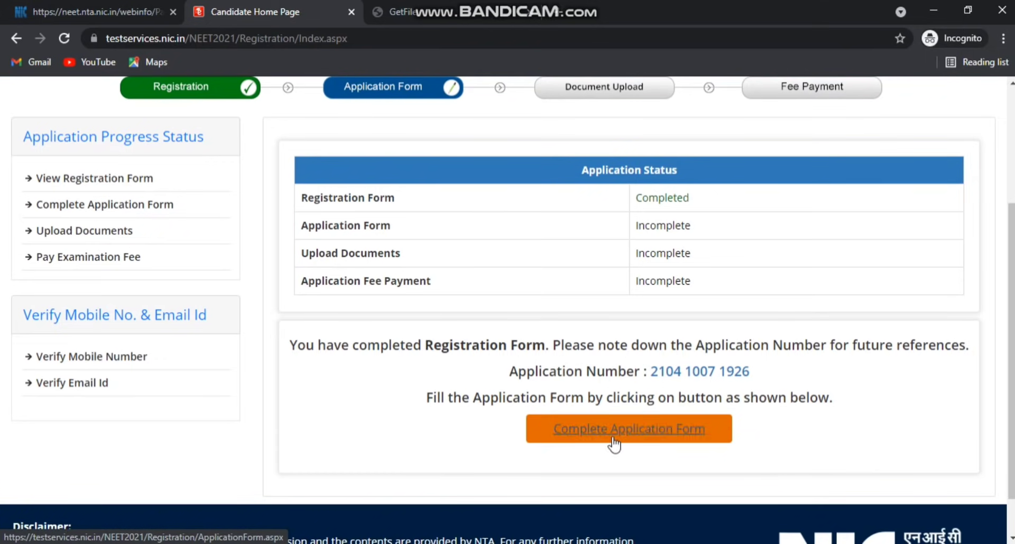
left_click(670, 433)
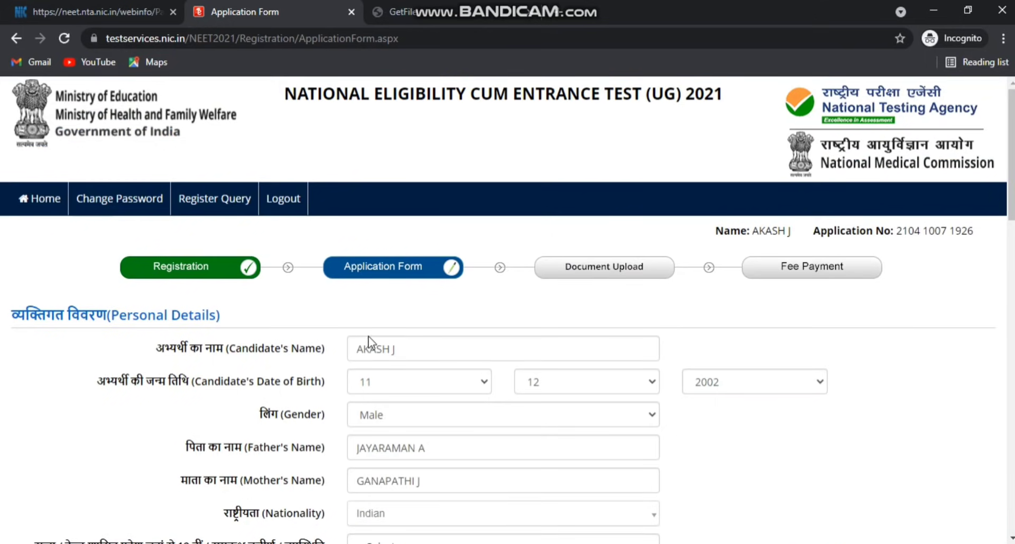
Step: Set the state of 12th passing to TAMIL NADU and the category to OBC- NCL (Central List)
scroll(371, 337, "down", 3)
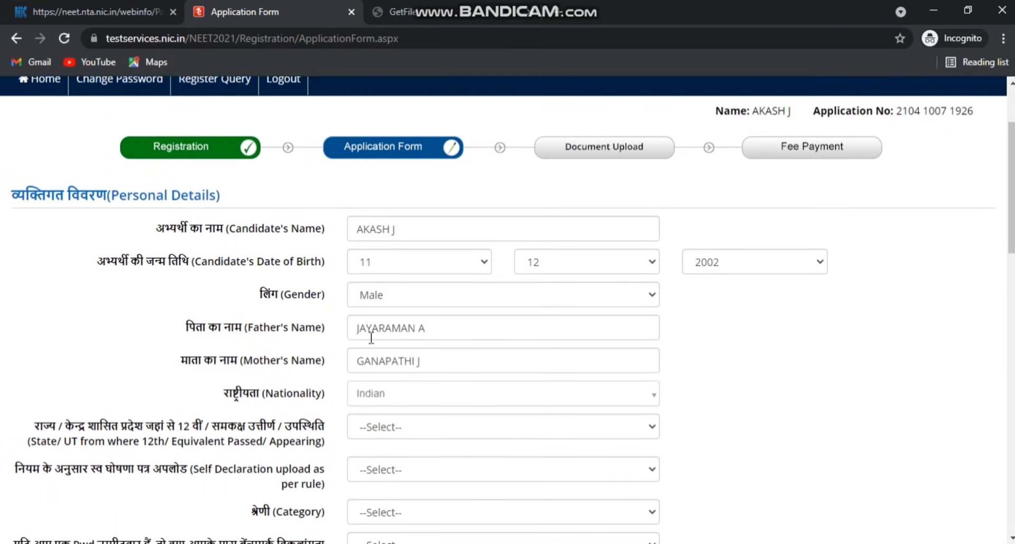
scroll(371, 337, "down", 2)
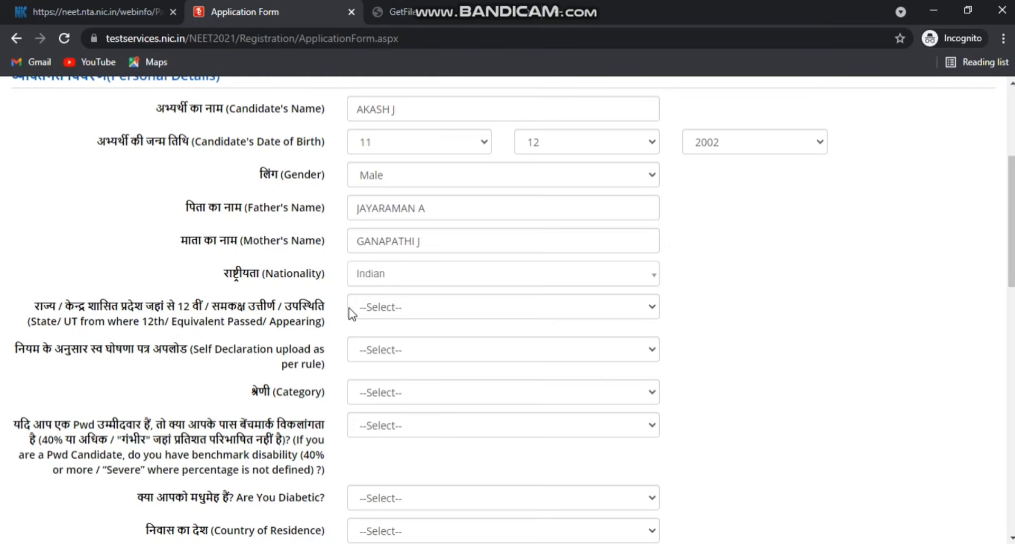
left_click(370, 308)
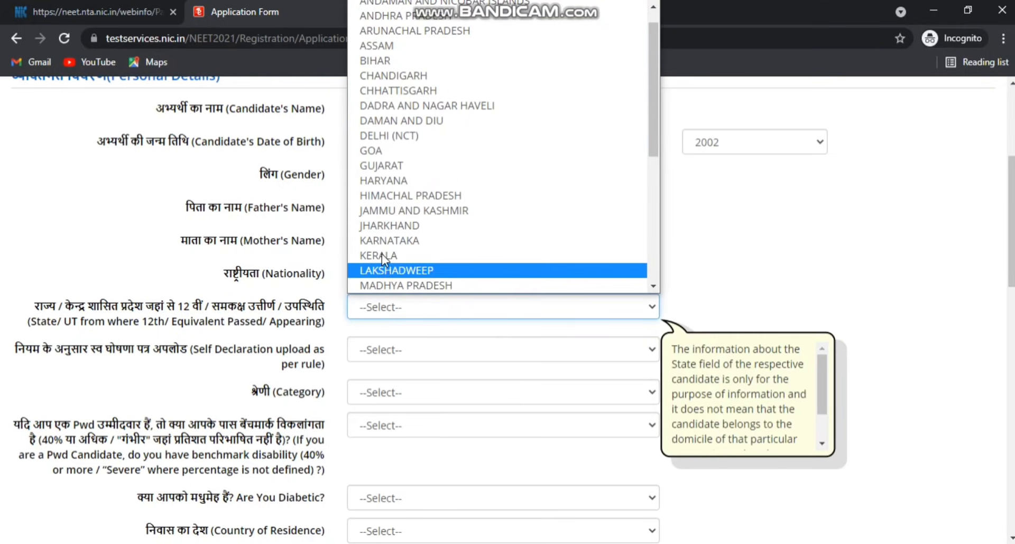
key("Down")
key("Down")
key("Down")
key("Down")
key("Down")
key("Down")
key("Down")
key("Down")
key("Down")
key("Down")
key("Down")
key("Down")
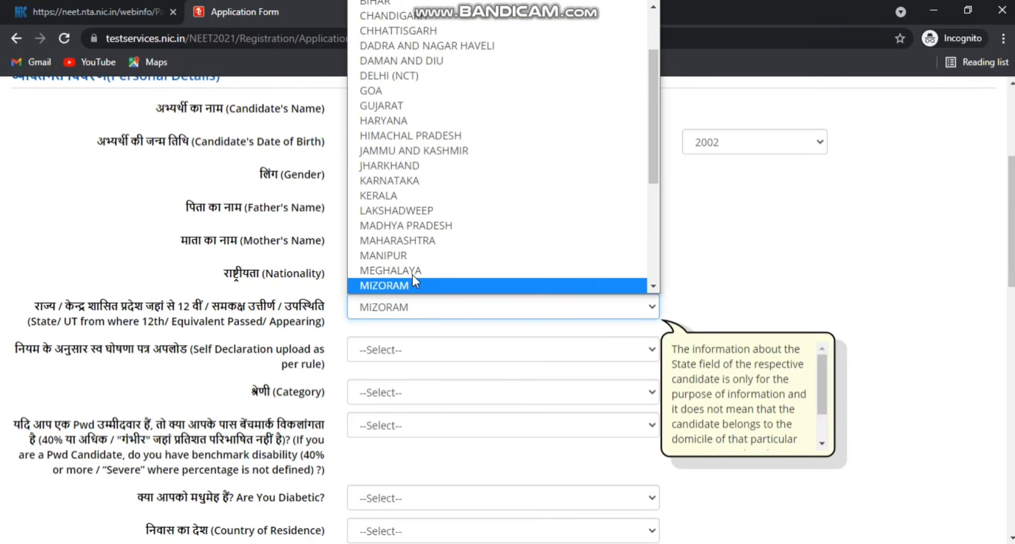
key("Down")
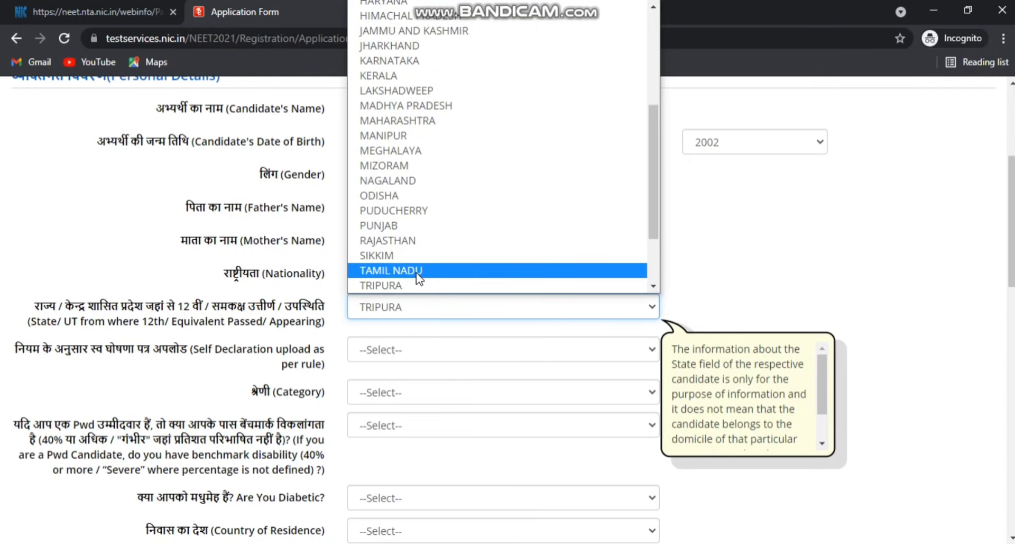
left_click(417, 272)
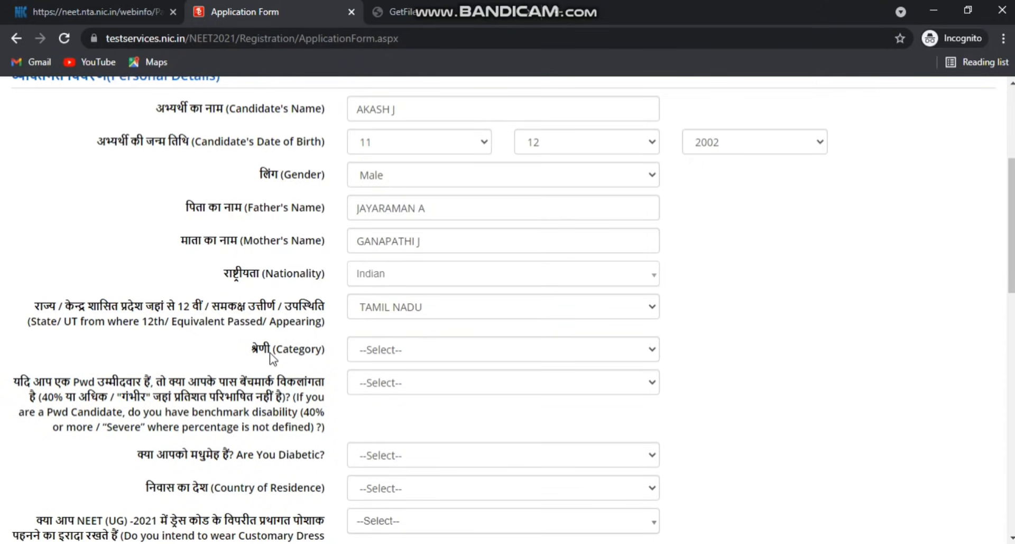
left_click(359, 351)
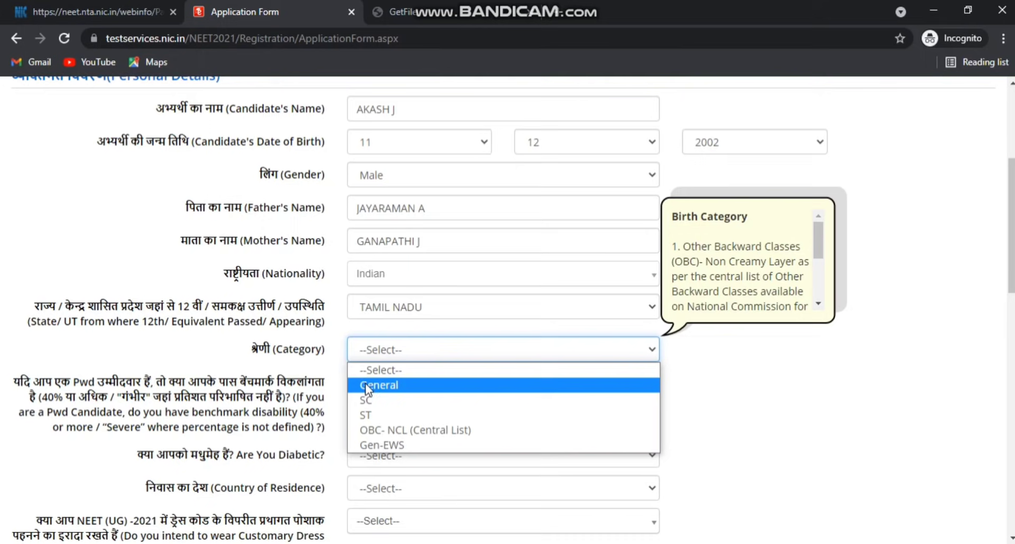
left_click(374, 431)
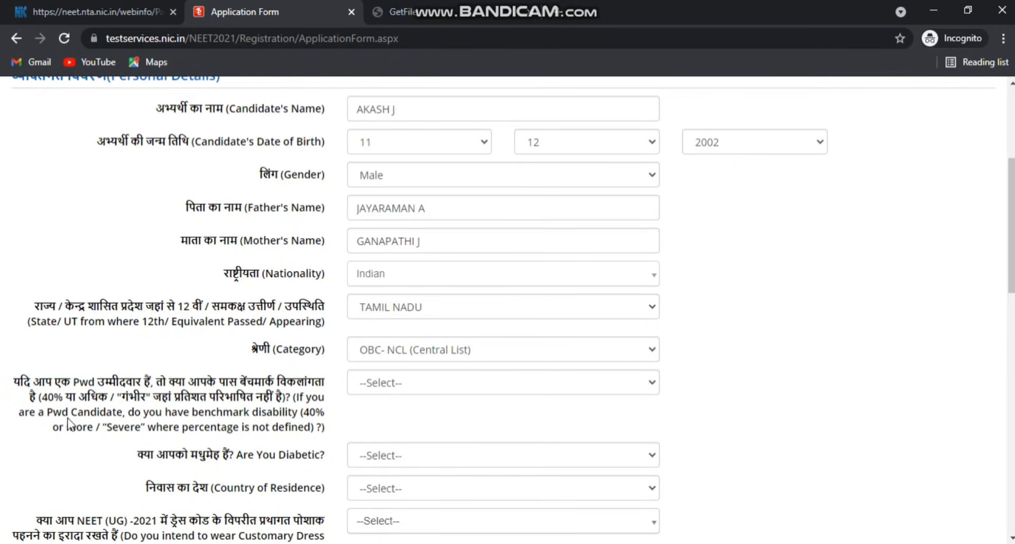
Step: Answer No to both the benchmark disability question and the diabetic question
left_click(371, 383)
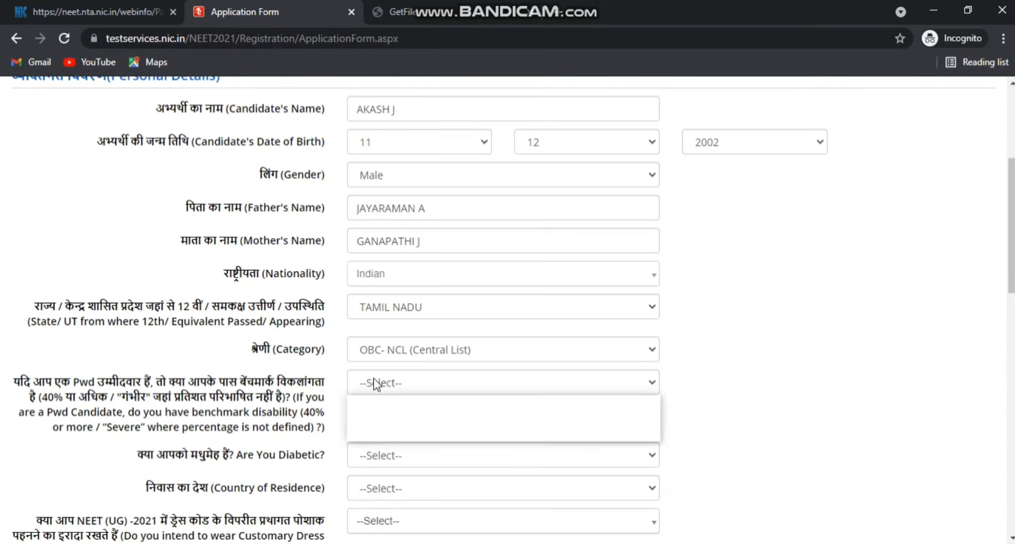
left_click(372, 432)
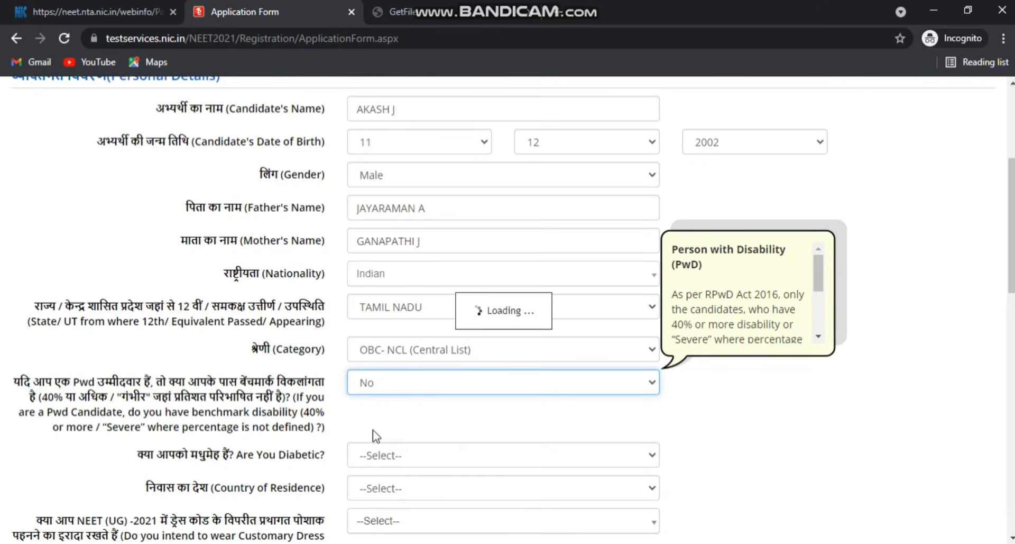
left_click(375, 461)
left_click(382, 504)
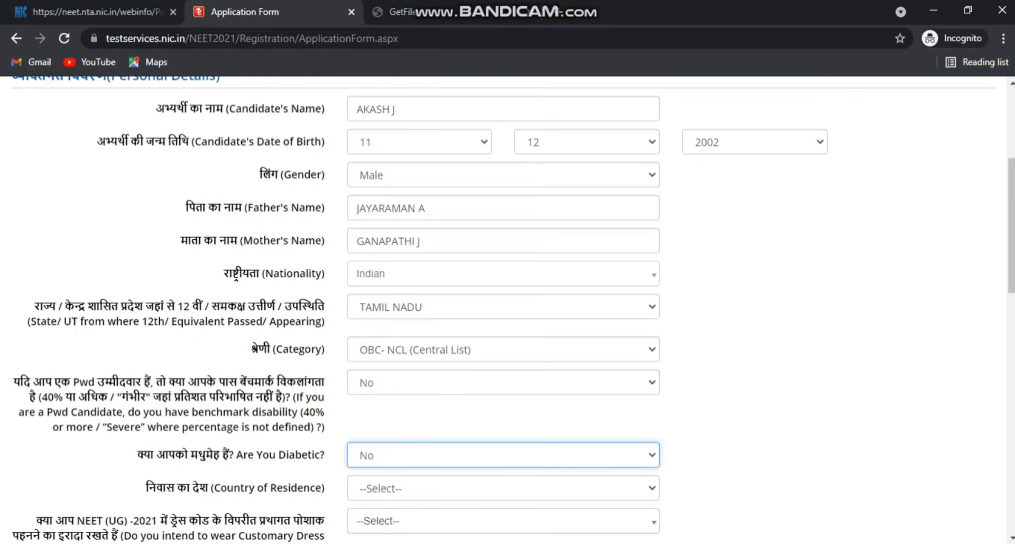
Step: Set the country of residence to India
scroll(645, 431, "down", 3)
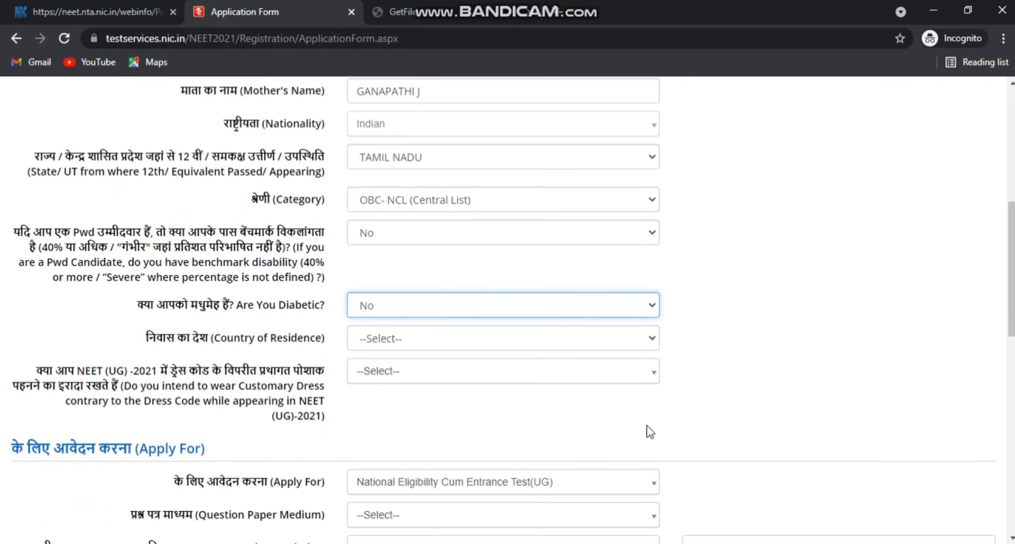
left_click(392, 339)
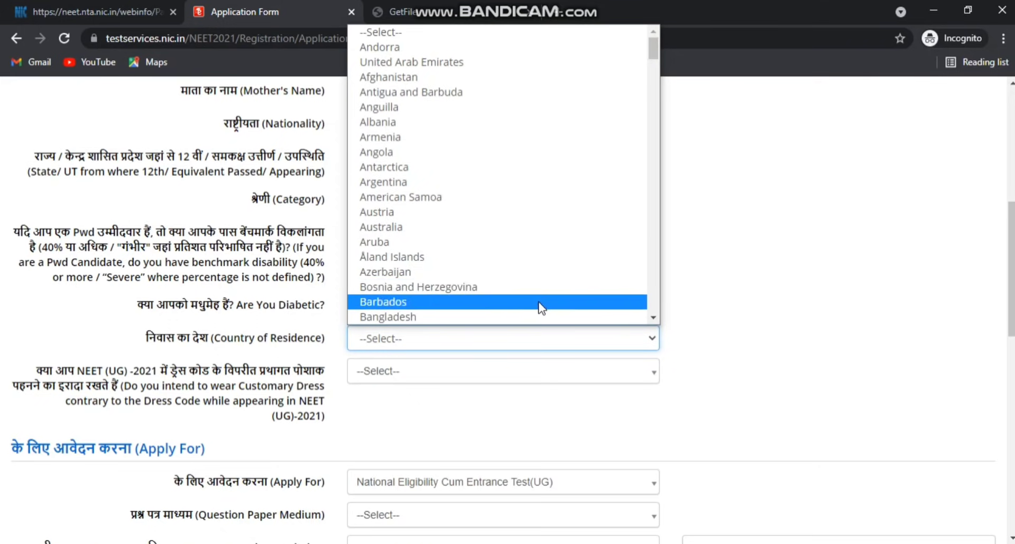
left_click(653, 316)
left_click(653, 317)
left_click(653, 316)
left_click(654, 316)
left_click(653, 316)
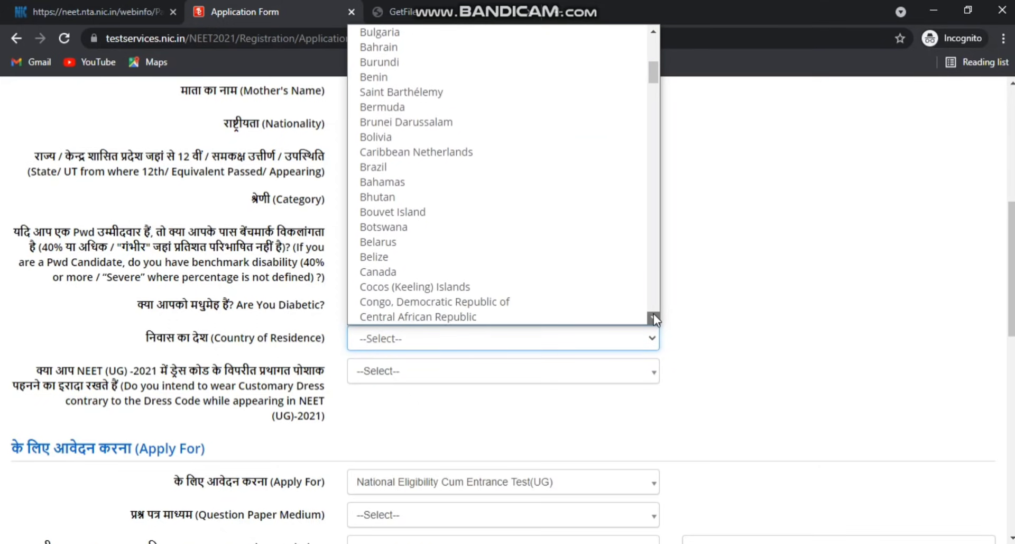
left_click(653, 316)
left_click(653, 316)
left_click(653, 316)
left_click(653, 317)
left_click(653, 316)
left_click(653, 316)
left_click(653, 316)
left_click(653, 316)
left_click(654, 316)
left_click(654, 316)
left_click(653, 316)
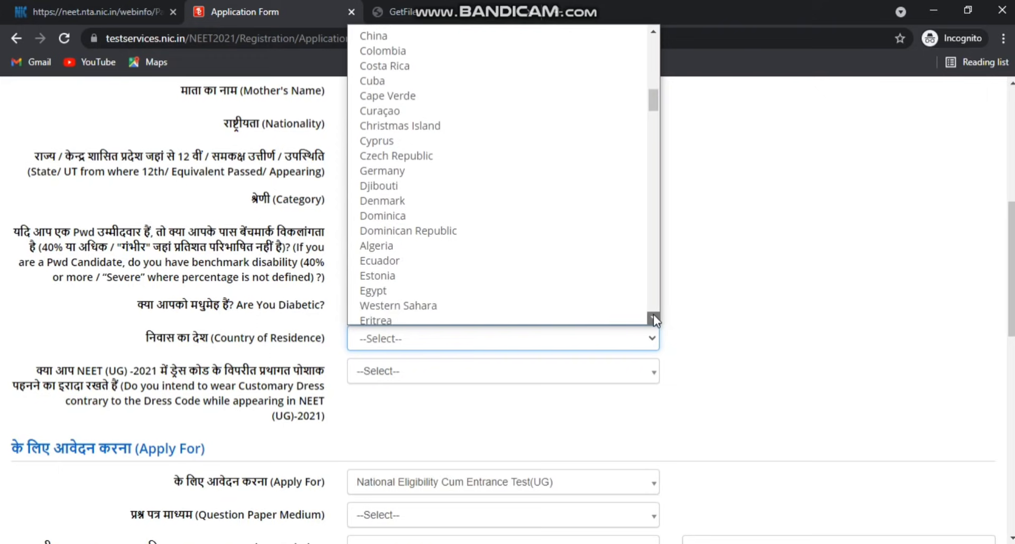
key("Down")
key("Down")
key("Down")
key("Down")
key("Down")
key("Down")
key("Down")
key("Down")
key("Down")
key("Down")
key("Down")
key("Down")
key("Down")
key("Down")
key("Down")
key("Down")
key("Down")
key("Down")
key("Down")
key("Down")
key("Down")
key("Down")
key("Down")
key("Down")
key("Down")
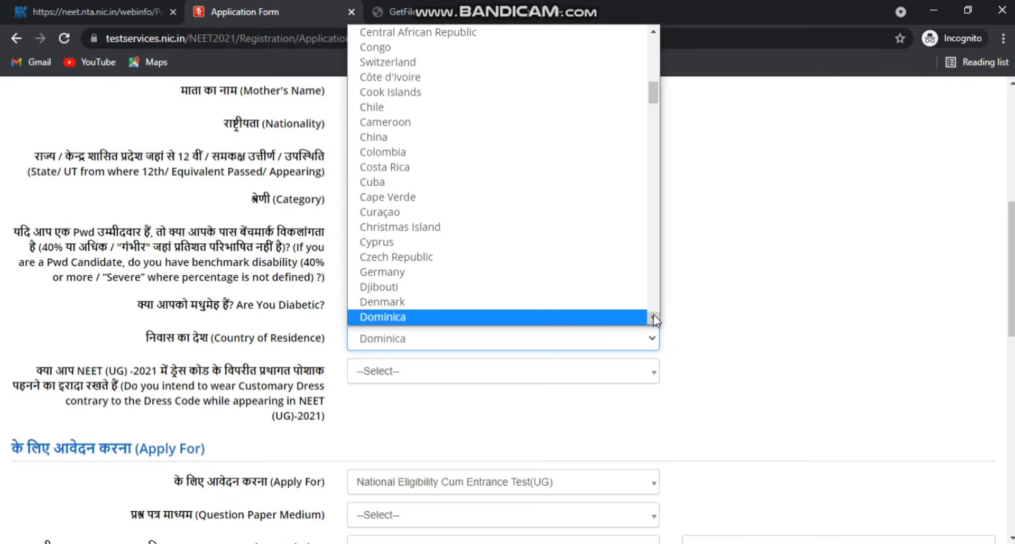
key("Down")
key("Down")
key("Down")
key("Down")
key("Down")
key("Down")
key("Down")
key("Down")
key("Down")
key("Down")
key("Down")
key("Down")
key("Down")
key("Down")
key("Down")
key("Down")
key("Down")
key("Down")
key("Down")
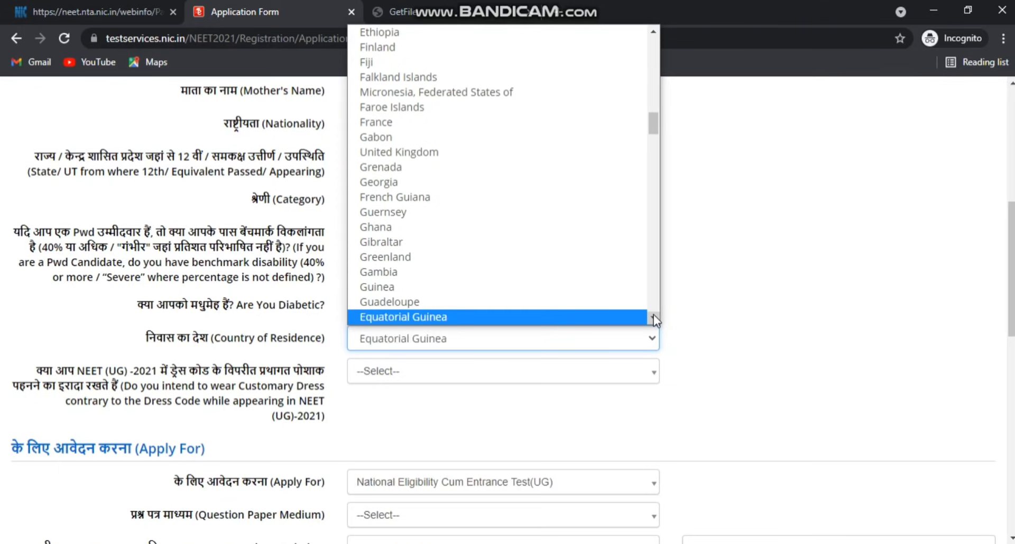
key("Down")
key("Down")
key("Down")
key("Down")
key("Down")
key("Down")
key("Down")
key("Down")
key("Down")
key("Down")
key("Down")
key("Down")
key("Down")
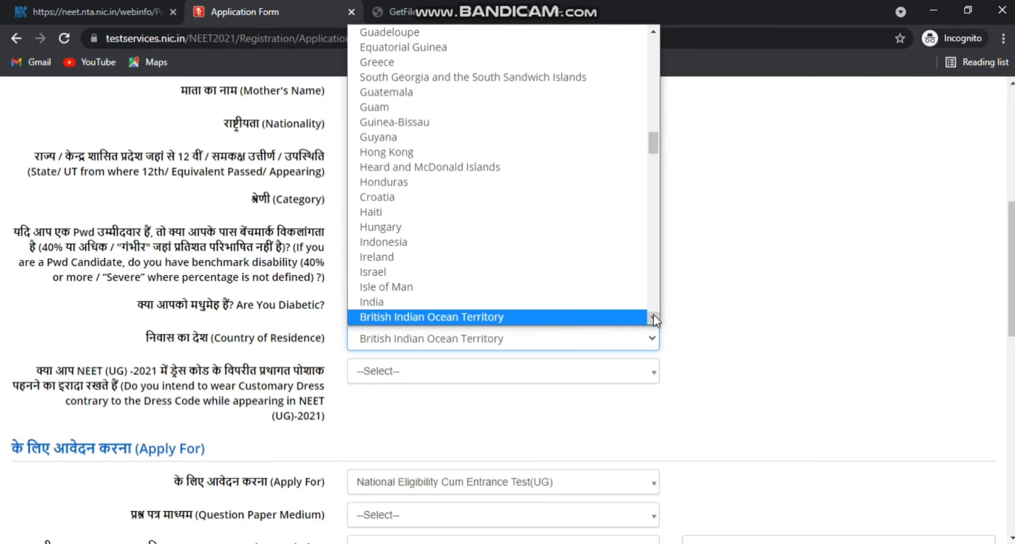
key("Up")
key("Return")
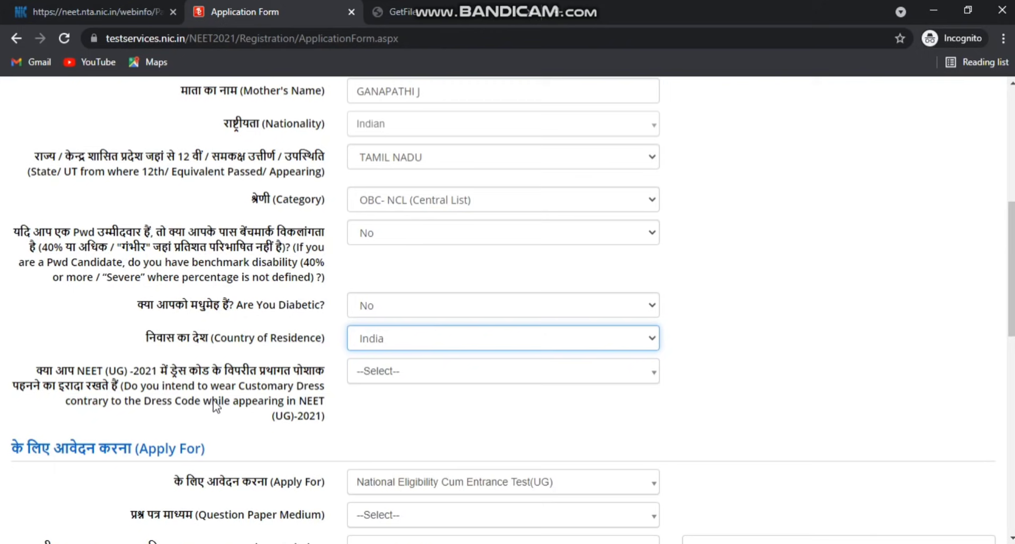
Step: Answer No to the customary dress question and set the question paper medium to English
left_click(377, 372)
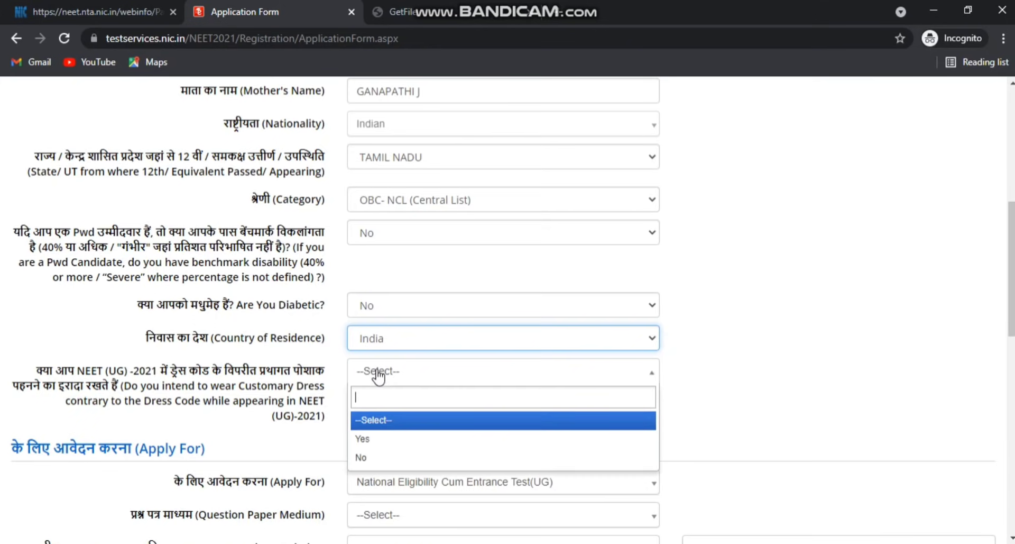
left_click(364, 458)
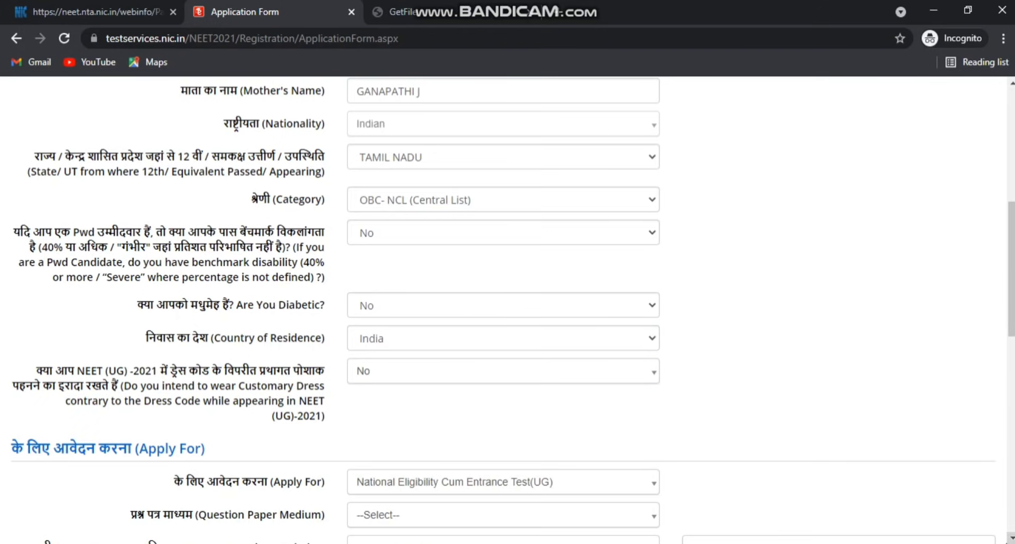
scroll(1011, 537, "down", 5)
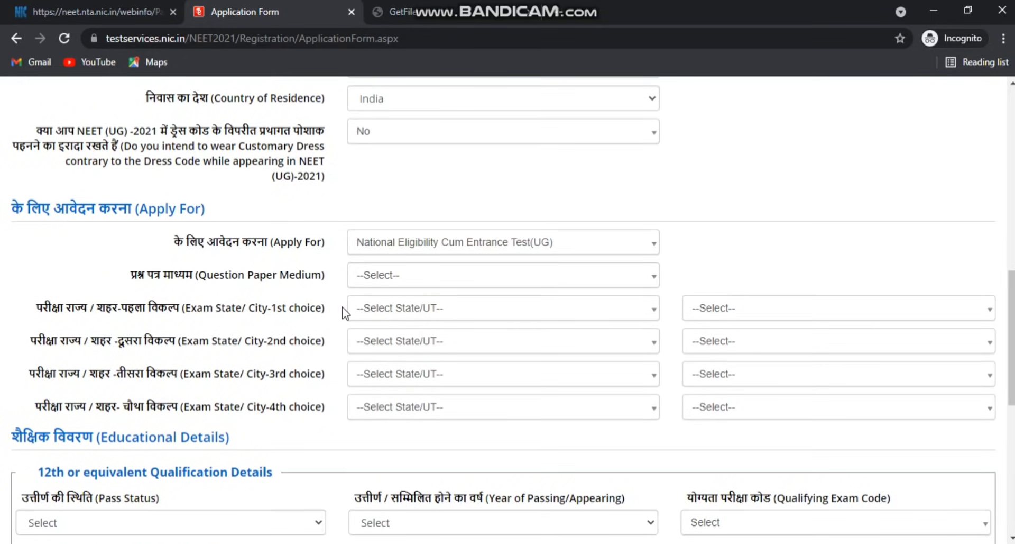
left_click(410, 281)
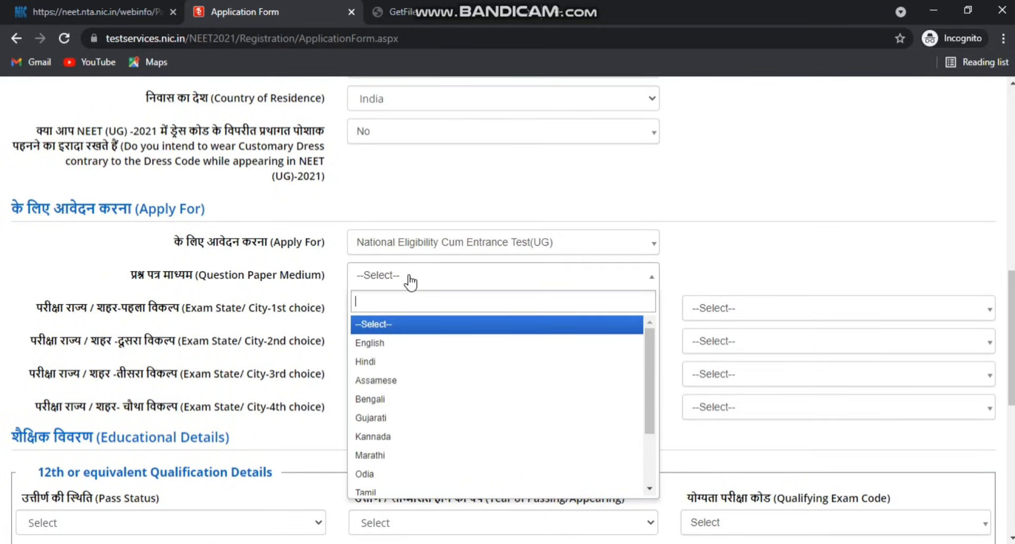
left_click(384, 343)
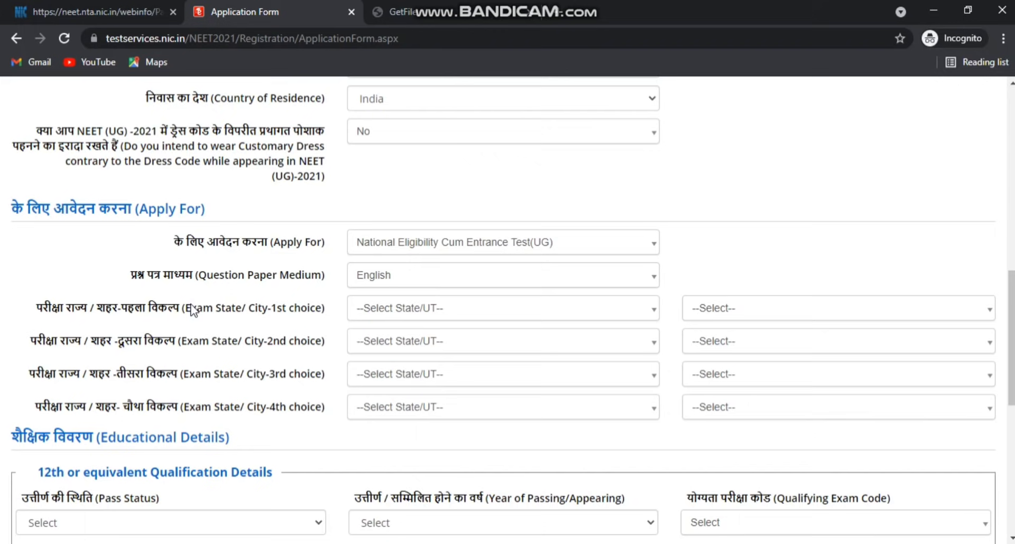
Step: Set the first exam centre choice to state TAMIL NADU and city TIRUNELVELI
left_click(375, 305)
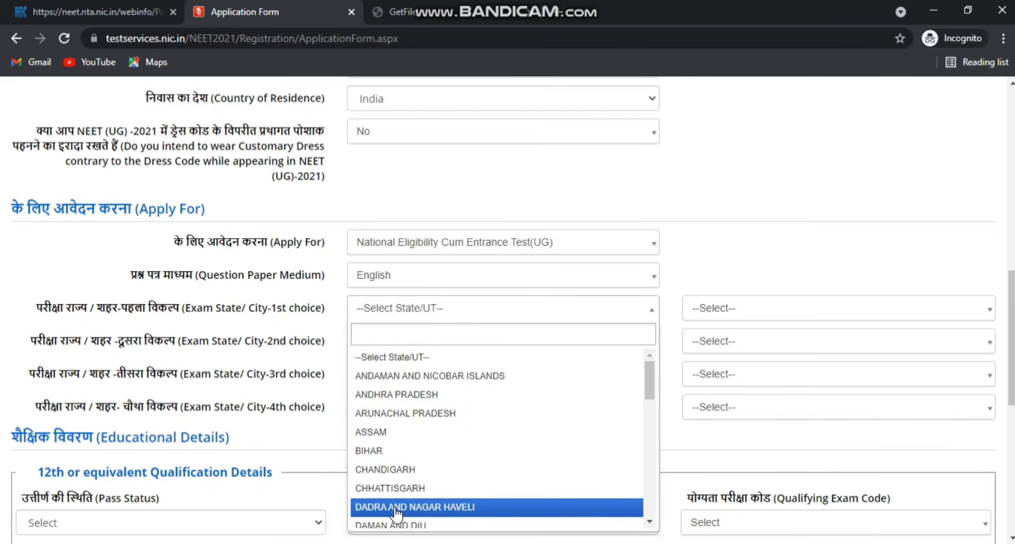
scroll(397, 512, "down", 10)
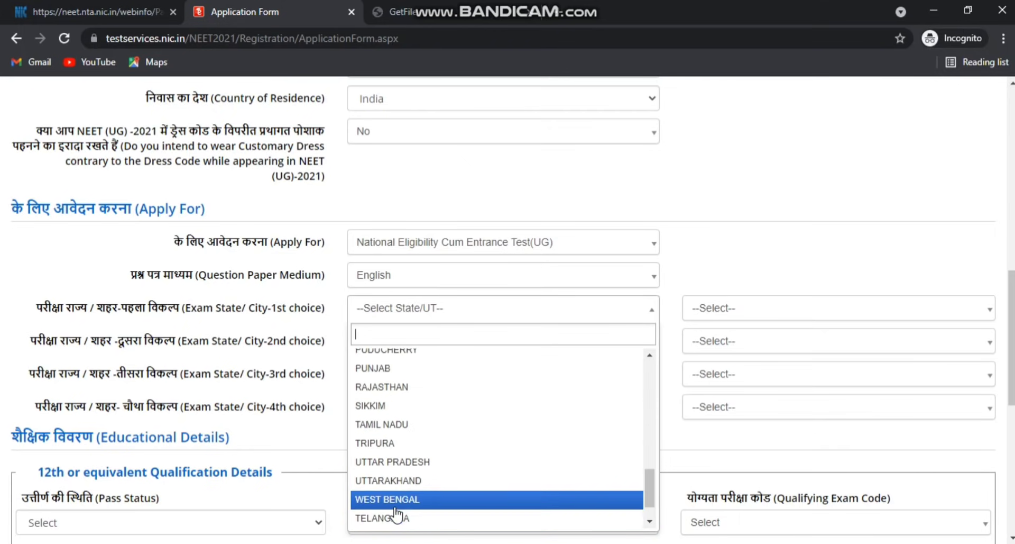
scroll(397, 512, "down", 1)
key("Up")
key("Up")
key("Up")
key("Up")
key("Up")
key("Up")
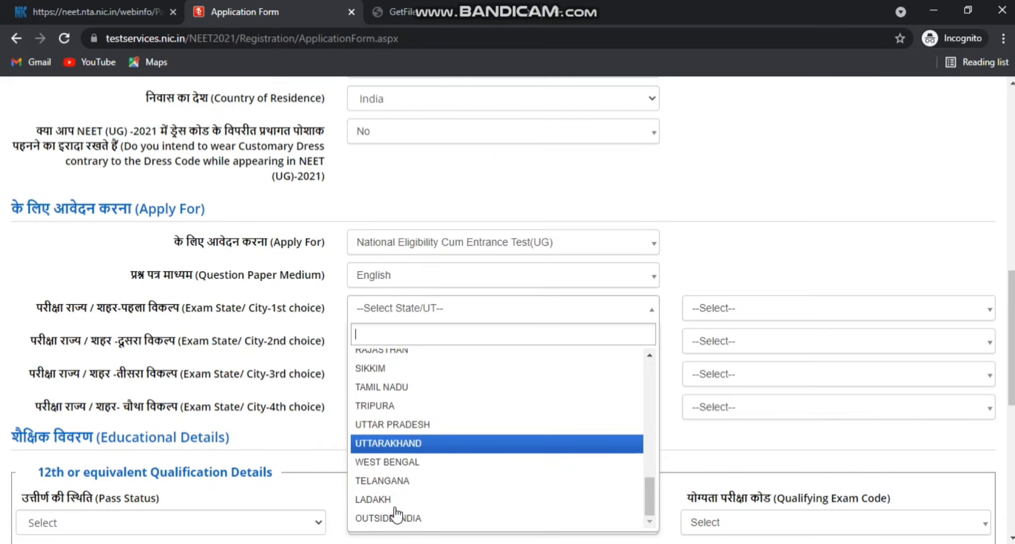
key("Down")
key("Return")
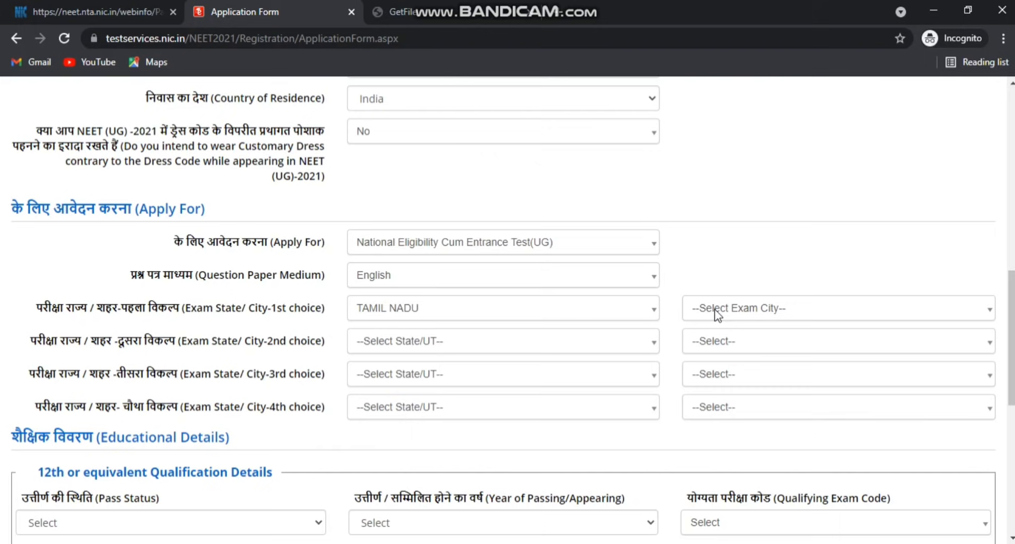
left_click(773, 312)
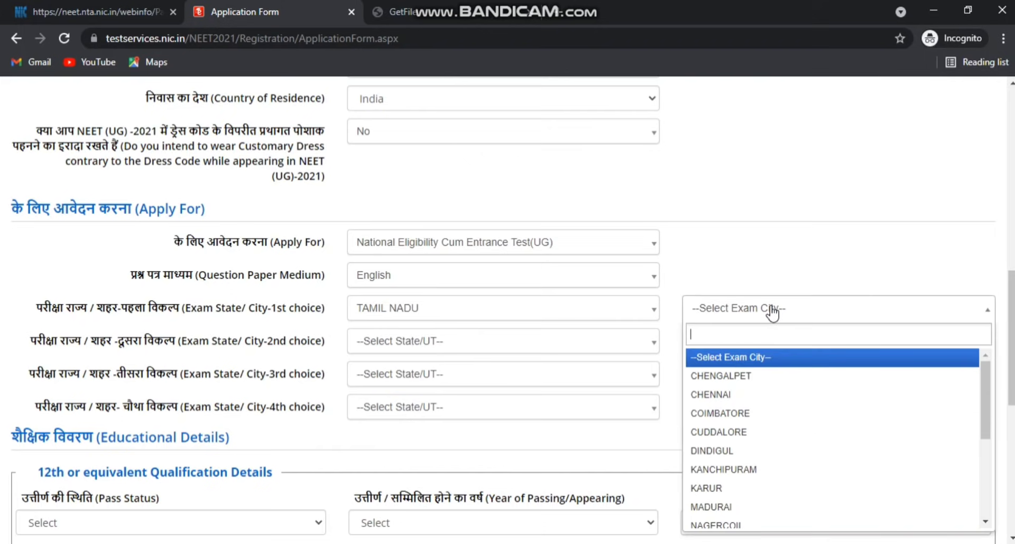
key("Down")
key("Down")
key("Down")
key("Down")
key("Down")
key("Down")
key("Down")
key("Down")
key("Down")
key("Down")
key("Down")
key("Down")
key("Down")
key("Down")
key("Down")
key("Down")
key("Down")
key("Down")
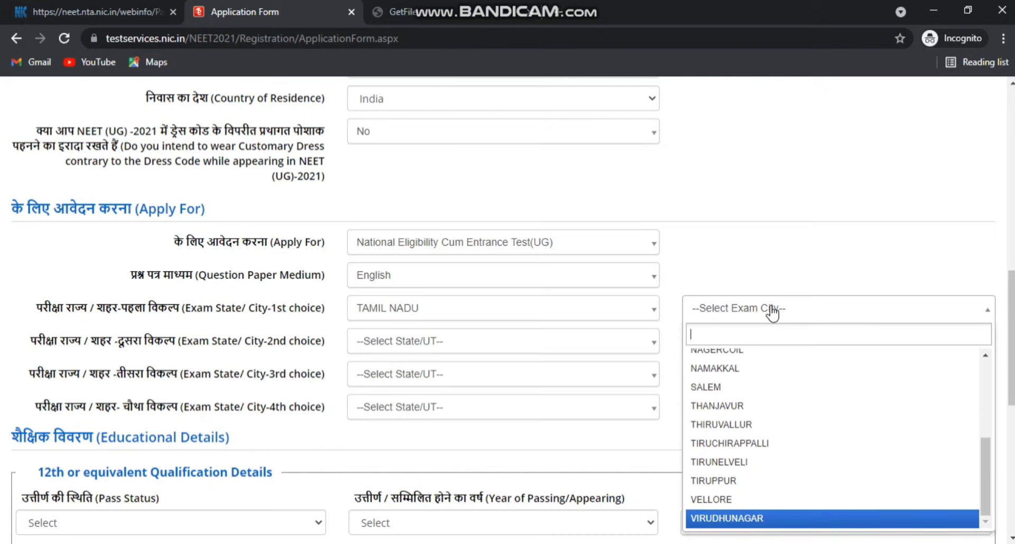
key("Up")
key("Up")
key("Up")
key("Return")
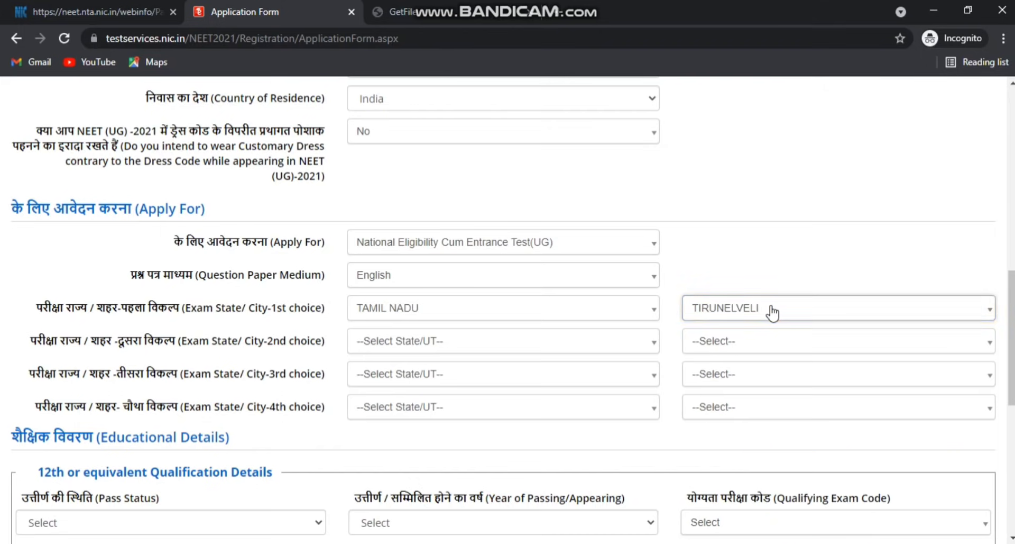
Step: Set the second exam centre choice to state TAMIL NADU and city MADURAI
left_click(404, 343)
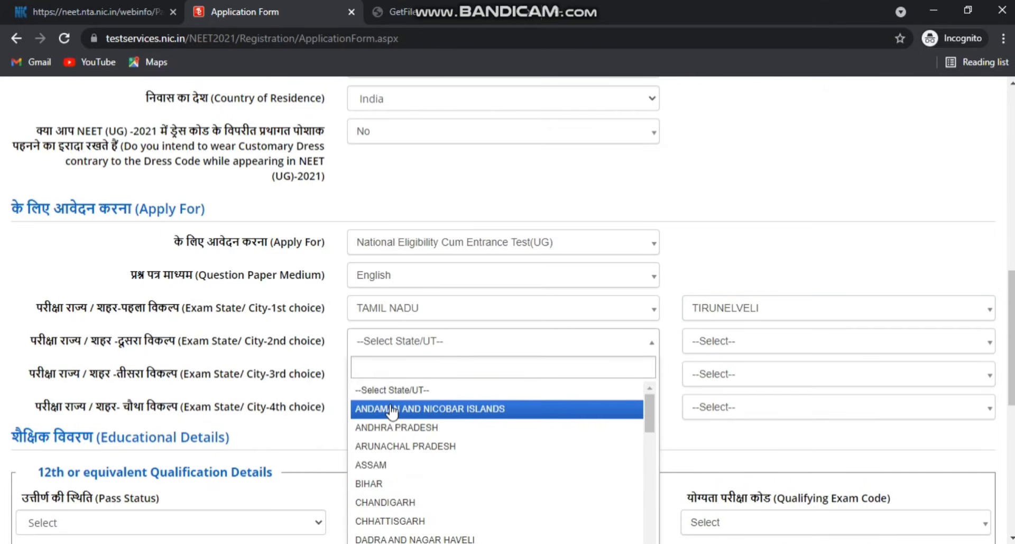
scroll(388, 408, "down", 3)
key("Down")
key("Down")
key("Down")
key("Down")
key("Down")
key("Down")
key("Down")
key("Down")
key("Down")
key("Down")
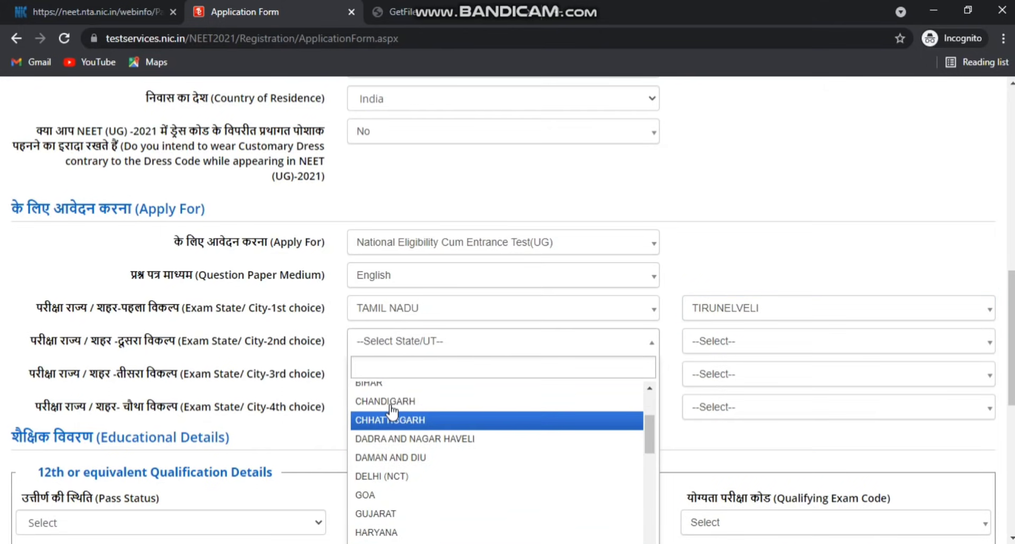
key("Down")
key("Down")
key("Down")
key("Down")
key("Down")
key("Down")
key("Down")
key("Down")
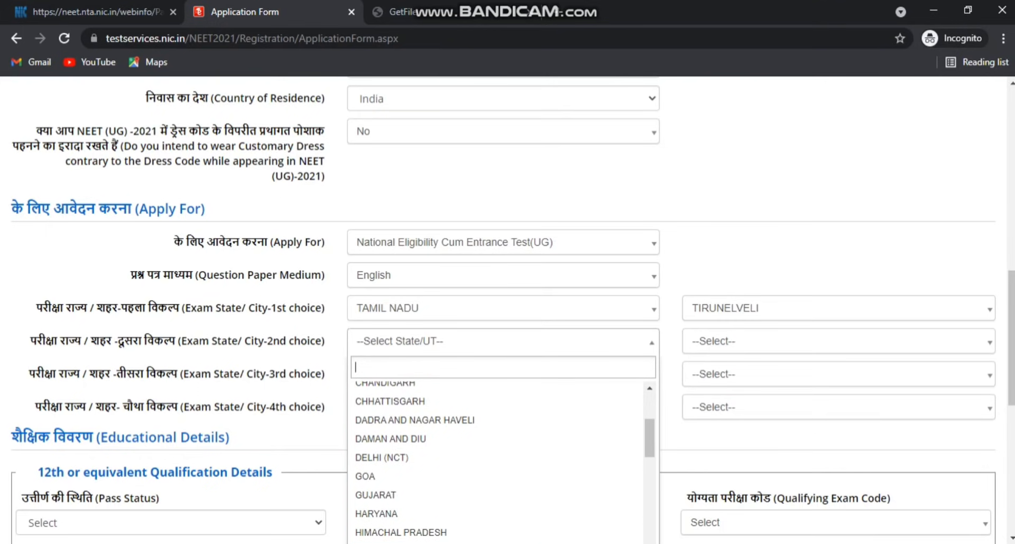
scroll(734, 434, "down", 4)
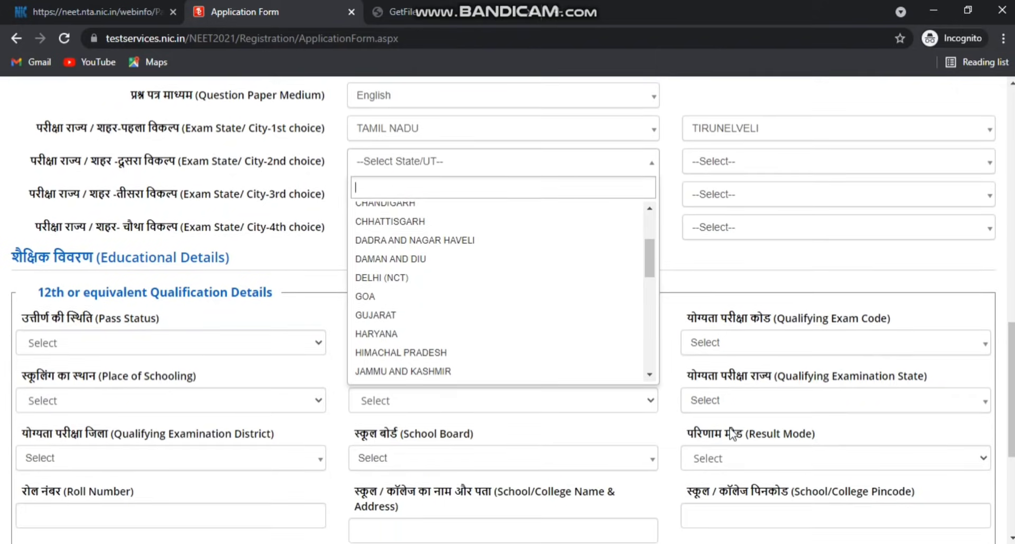
left_click(650, 374)
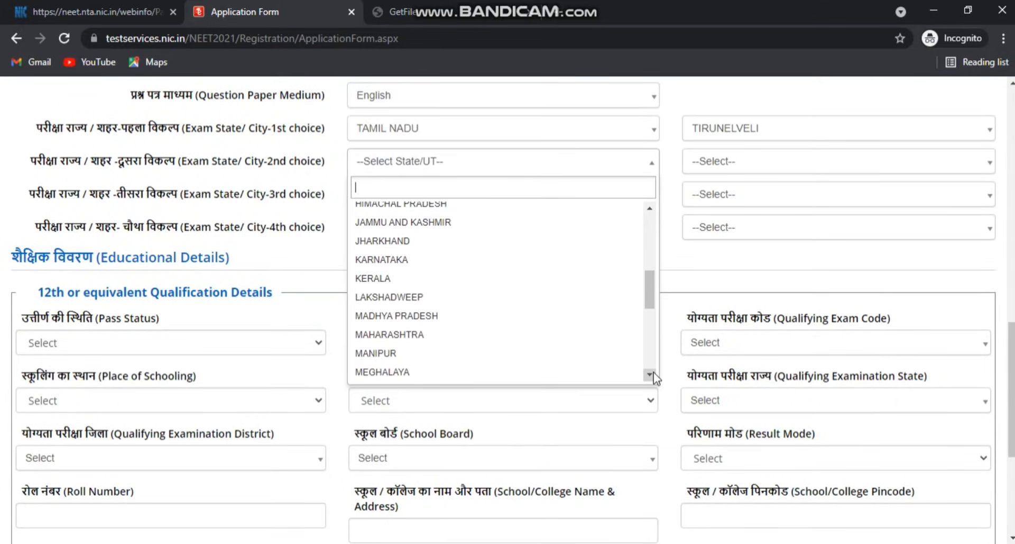
left_click(496, 252)
left_click(827, 161)
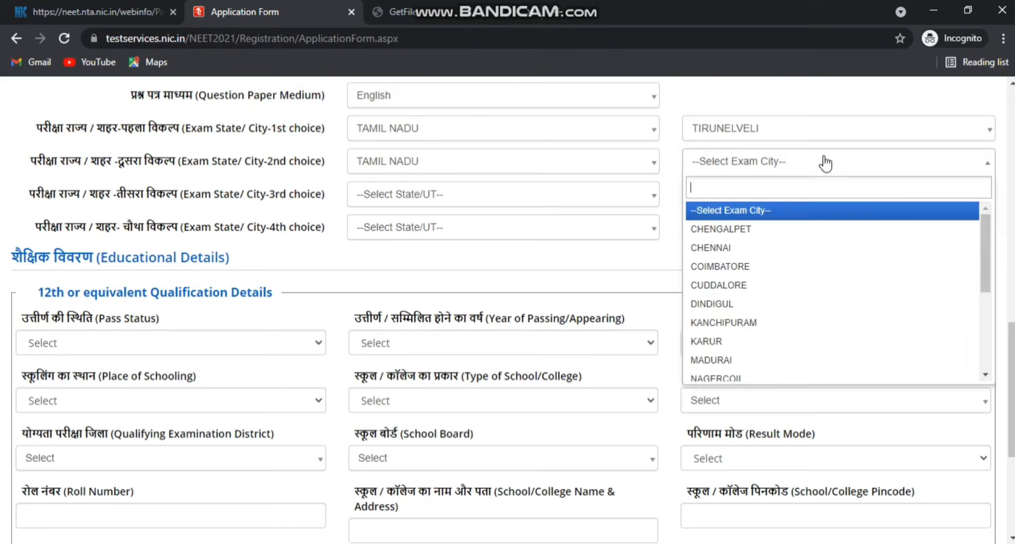
left_click(751, 359)
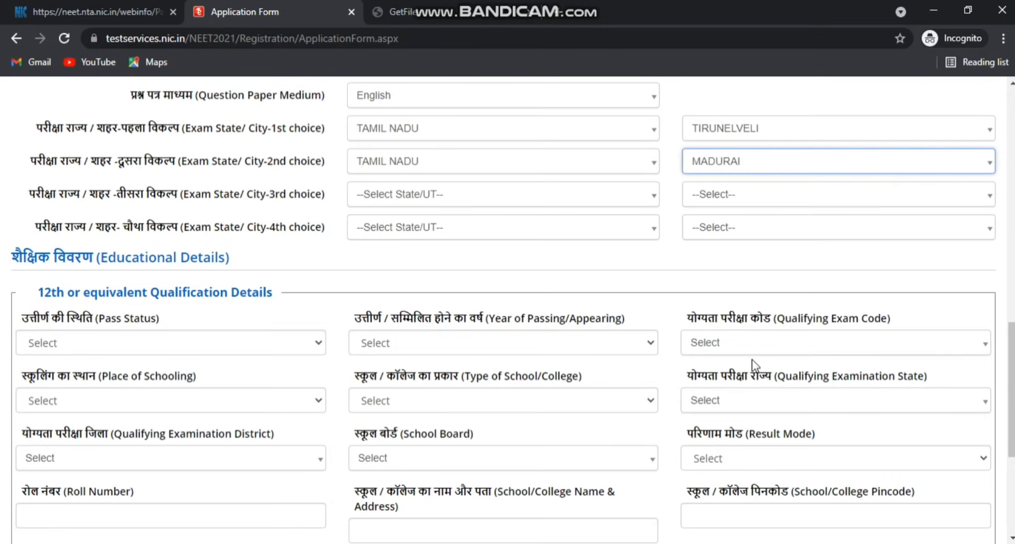
Step: Set the third exam centre choice to state TAMIL NADU and city NAGERCOIL
left_click(380, 203)
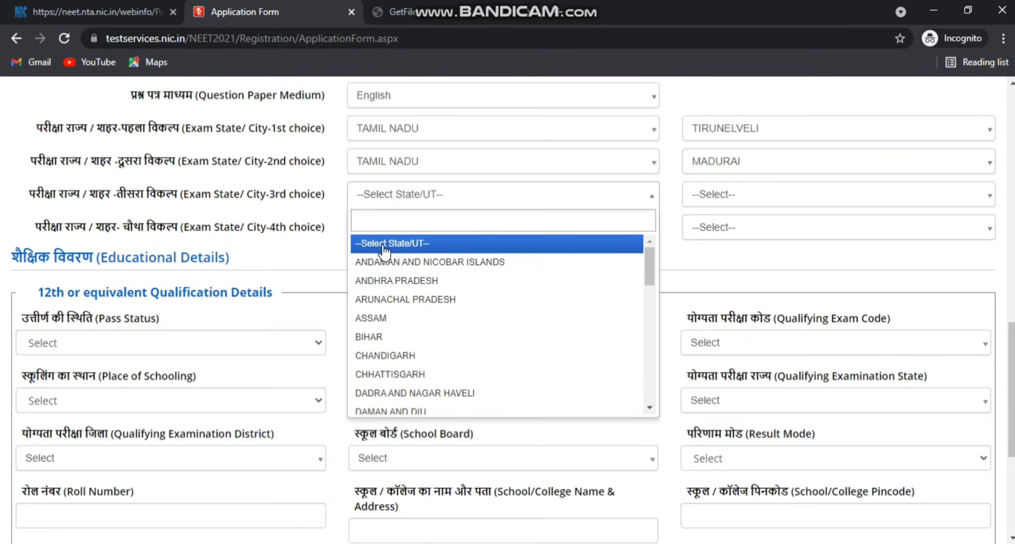
key("Down")
key("Down")
key("Down")
key("Down")
key("Down")
key("Down")
key("Down")
key("Down")
key("Down")
key("Down")
key("Down")
key("Down")
key("Down")
key("Down")
key("Down")
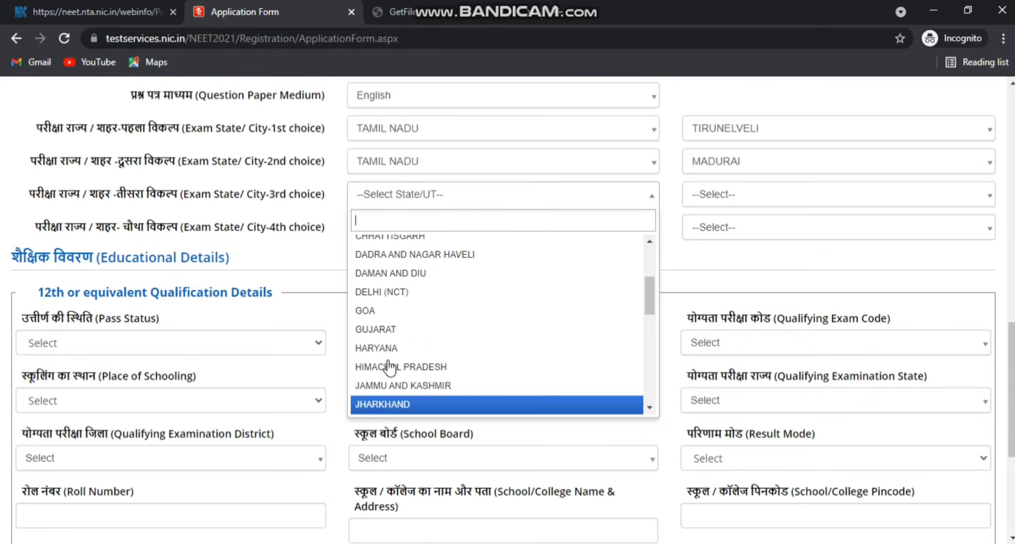
key("Down")
key("Down")
key("Down")
key("Down")
key("Down")
key("Down")
key("Down")
key("Down")
key("Down")
key("Down")
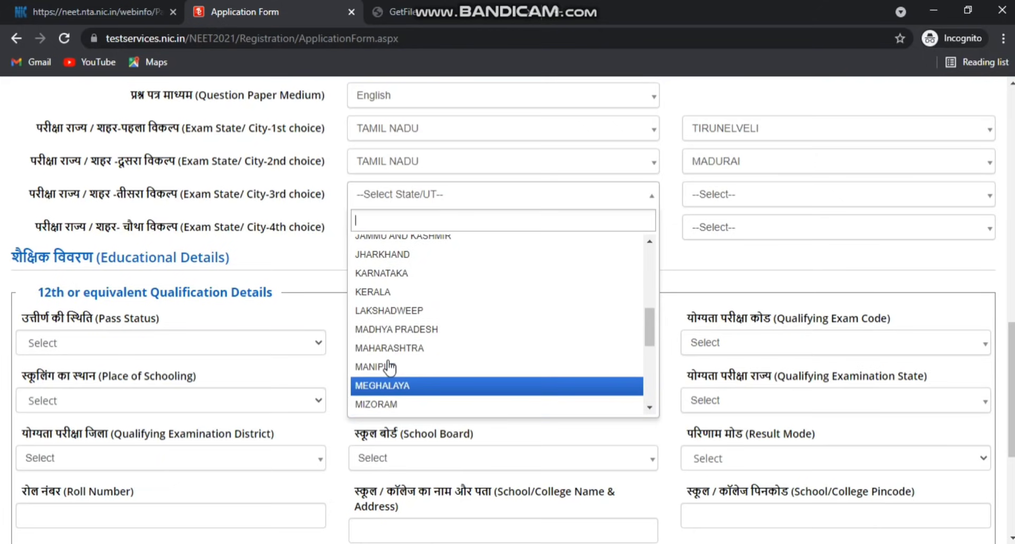
key("Down")
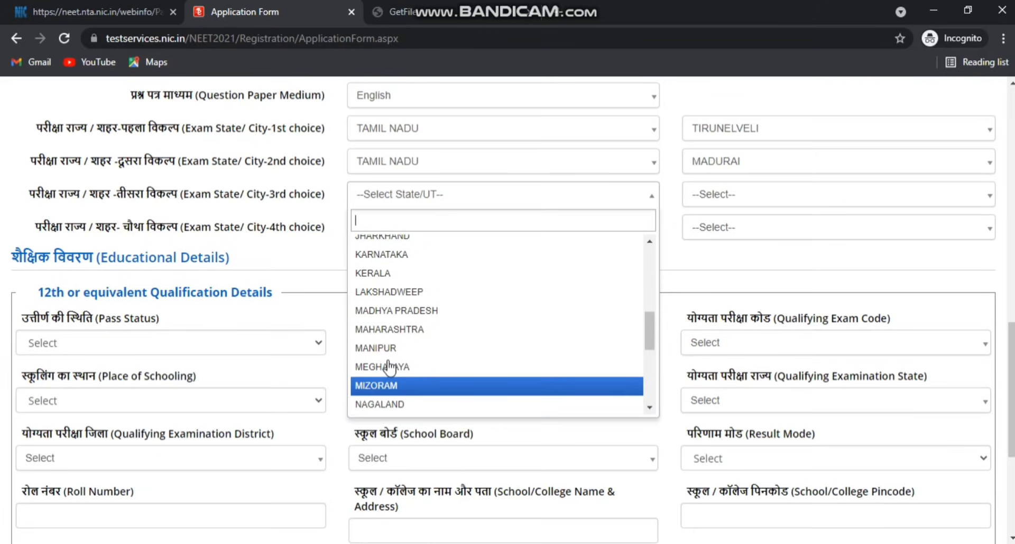
key("Down")
key("Down")
key("Down")
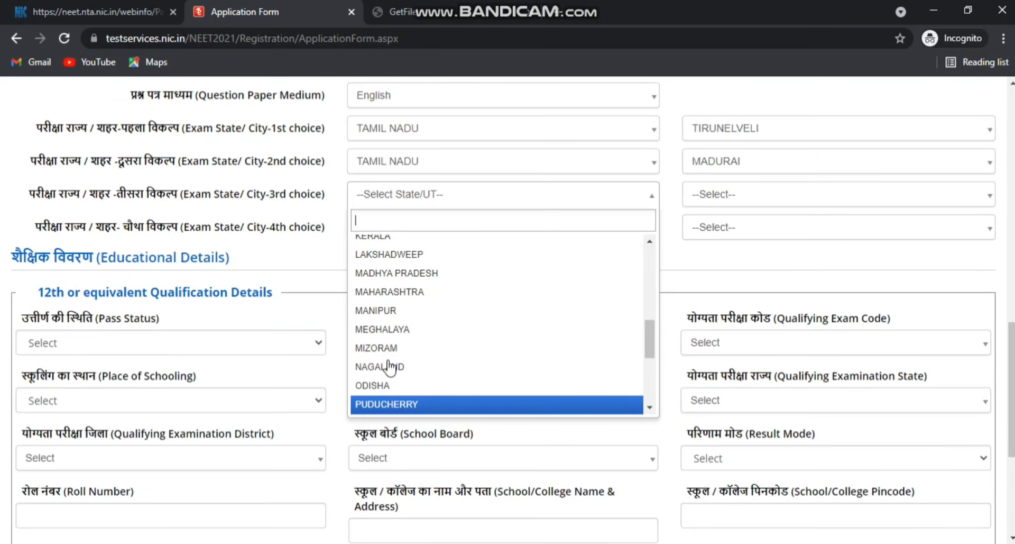
key("Down")
key("Down")
key("Down")
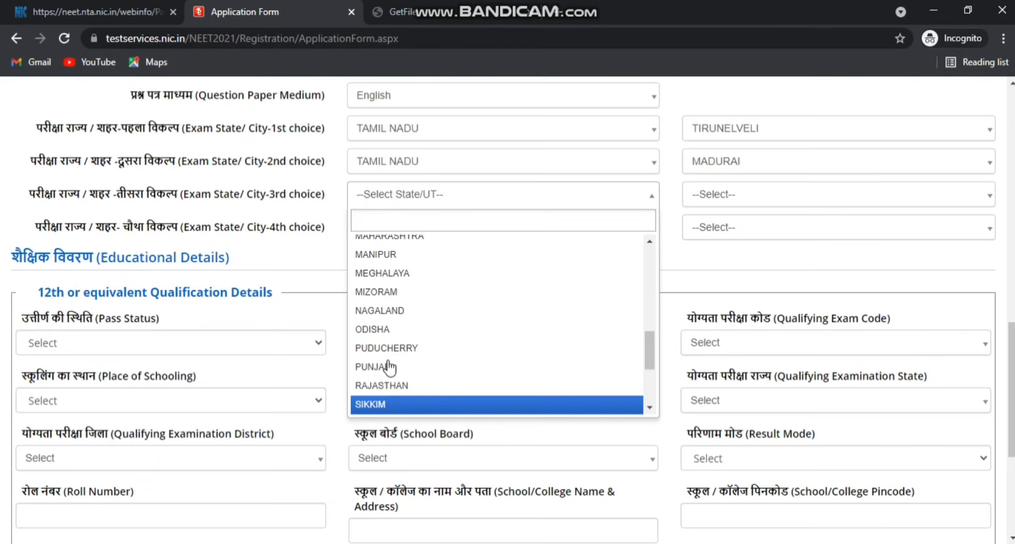
key("Down")
key("Return")
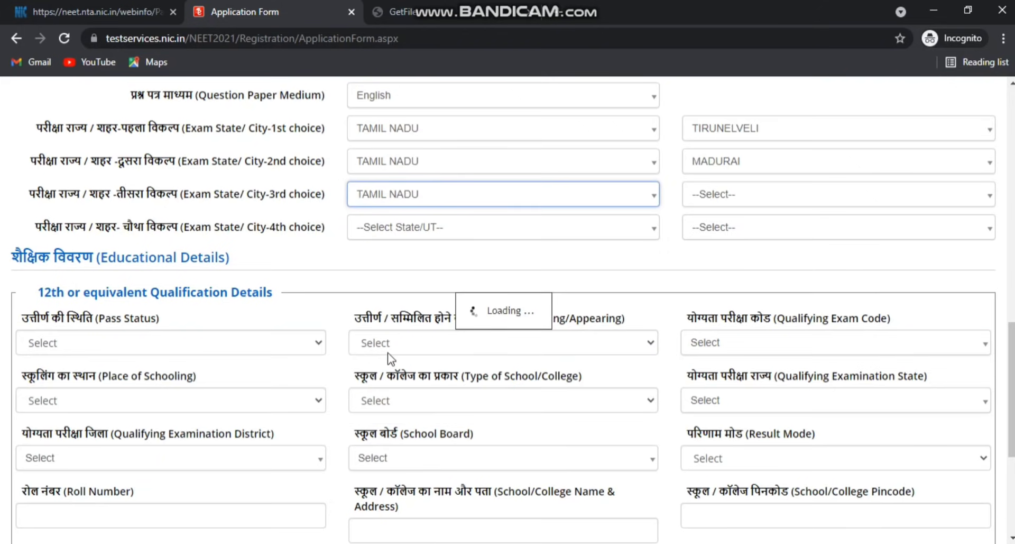
left_click(733, 195)
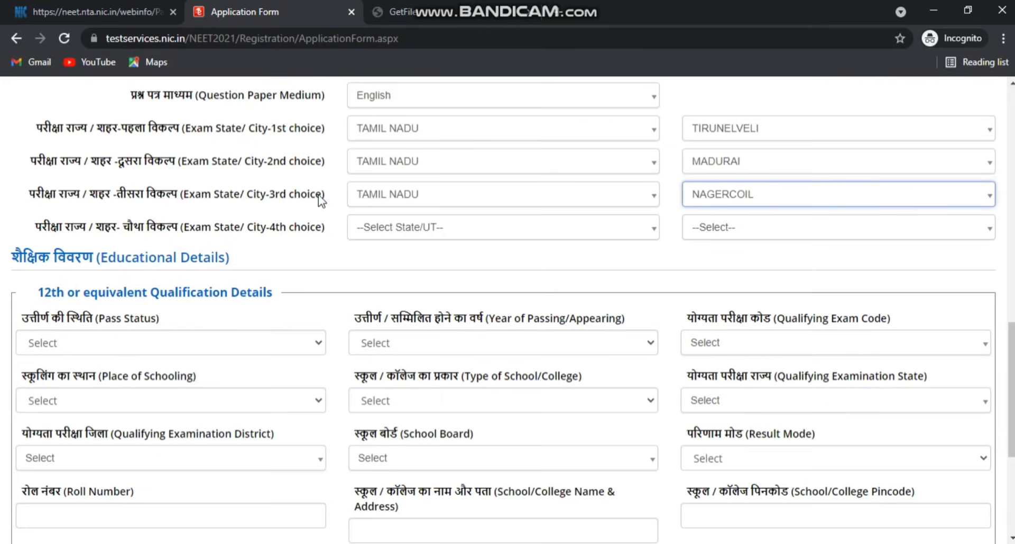
Step: Set the fourth exam centre choice to state TAMIL NADU and city COIMBATORE
double_click(362, 211)
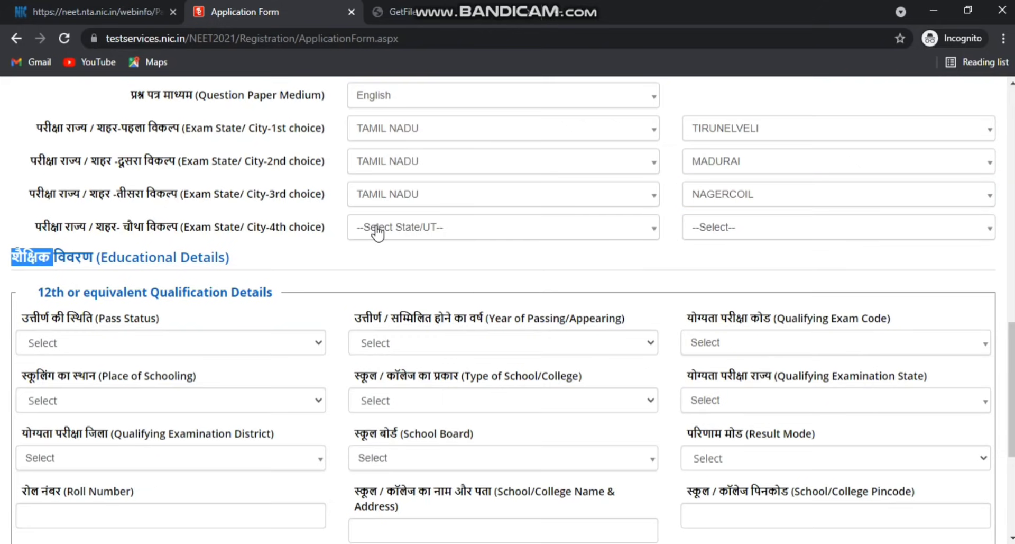
left_click(373, 229)
key("Down")
key("Down")
key("Down")
key("Down")
key("Down")
key("Down")
key("Down")
key("Down")
key("Down")
key("Down")
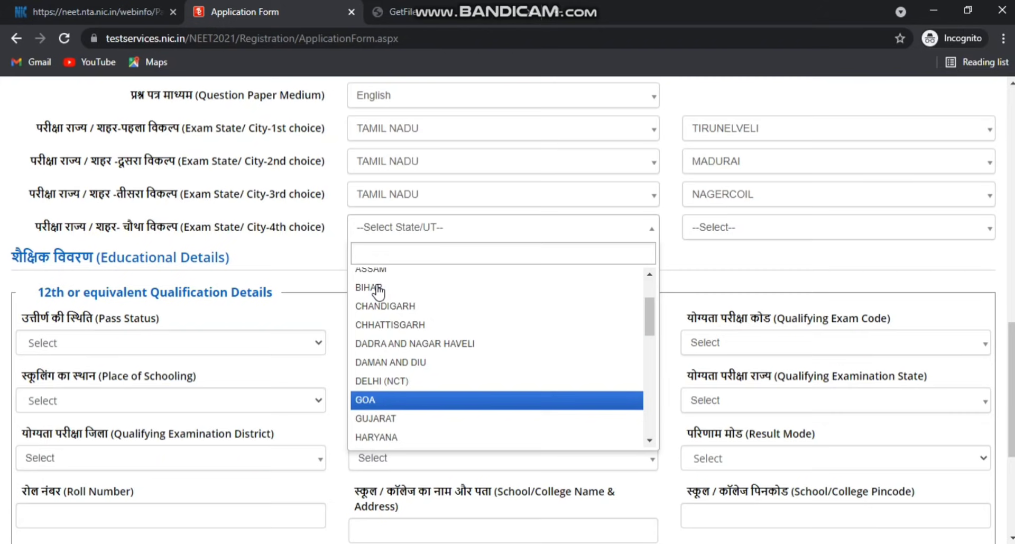
left_click(653, 442)
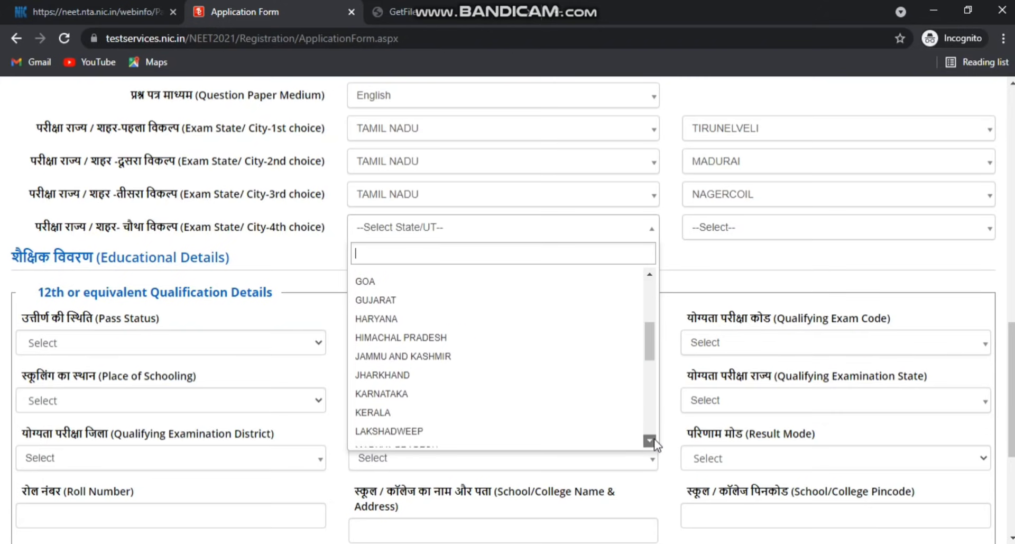
left_click_drag(654, 443, 654, 443)
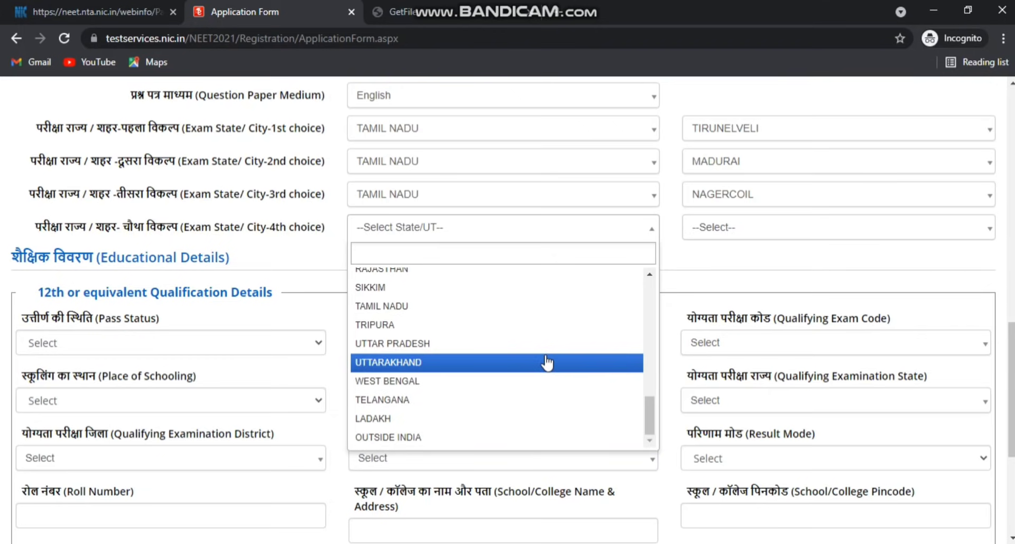
left_click(533, 309)
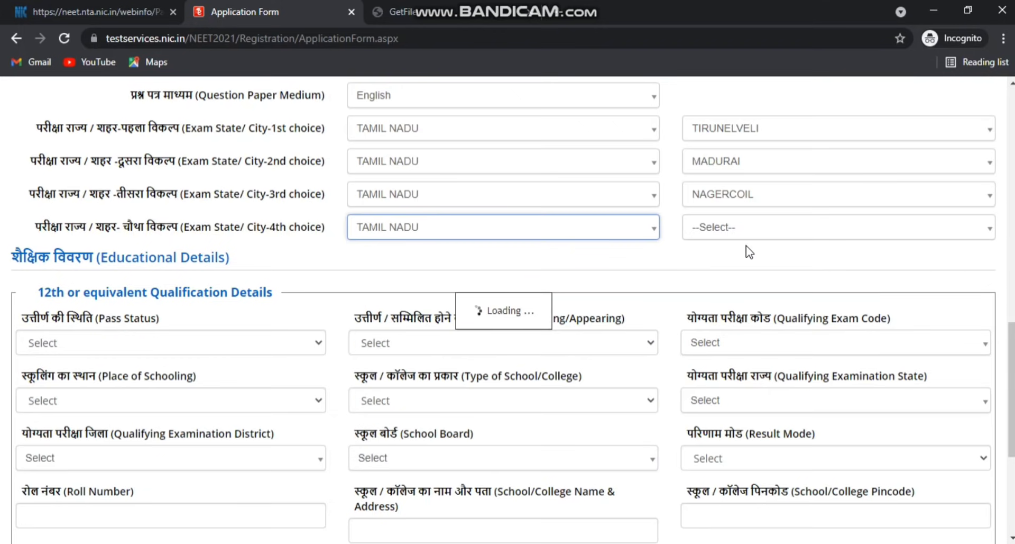
left_click(749, 228)
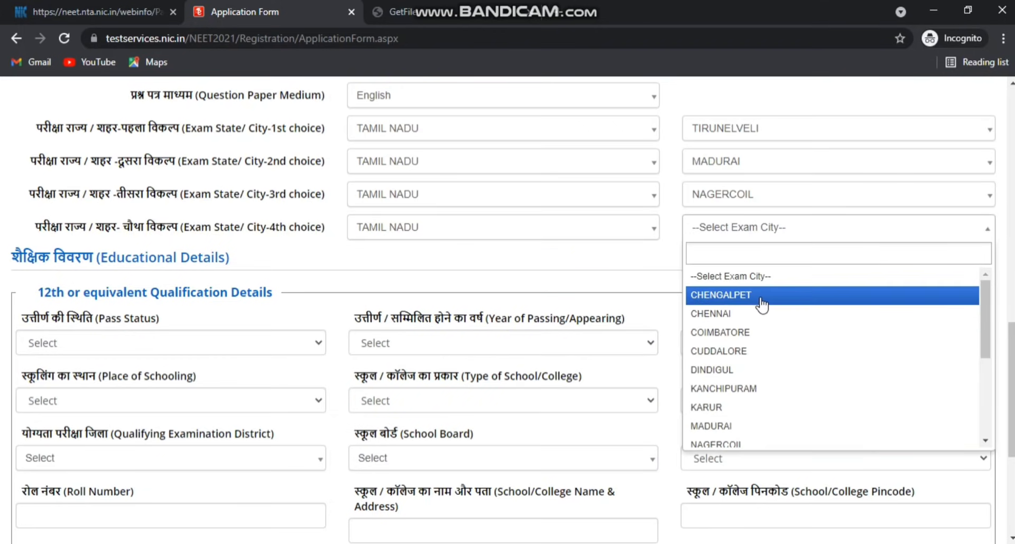
left_click(760, 332)
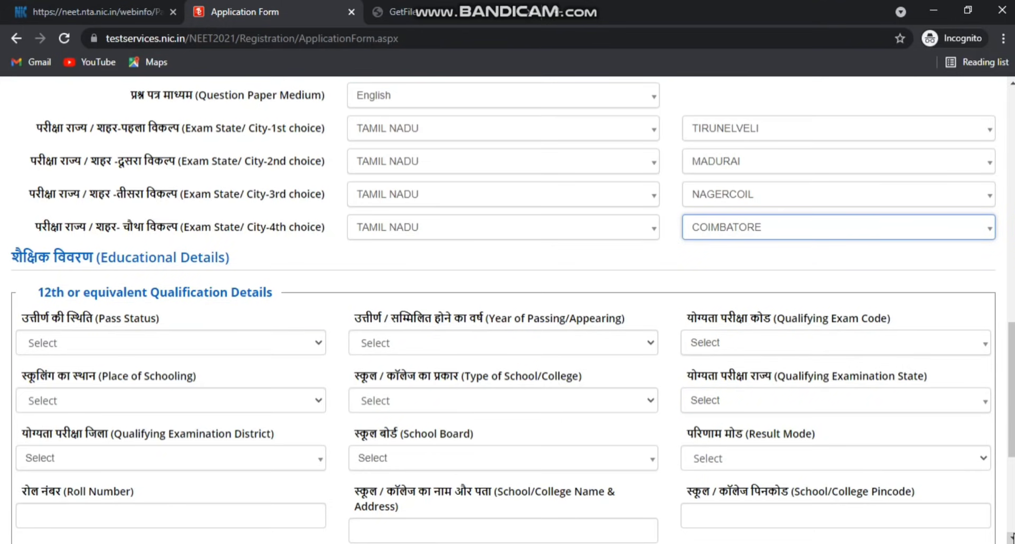
Step: In the 12th qualification details, set pass status to Appearing and qualifying exam code to CODE: 01
scroll(789, 438, "down", 2)
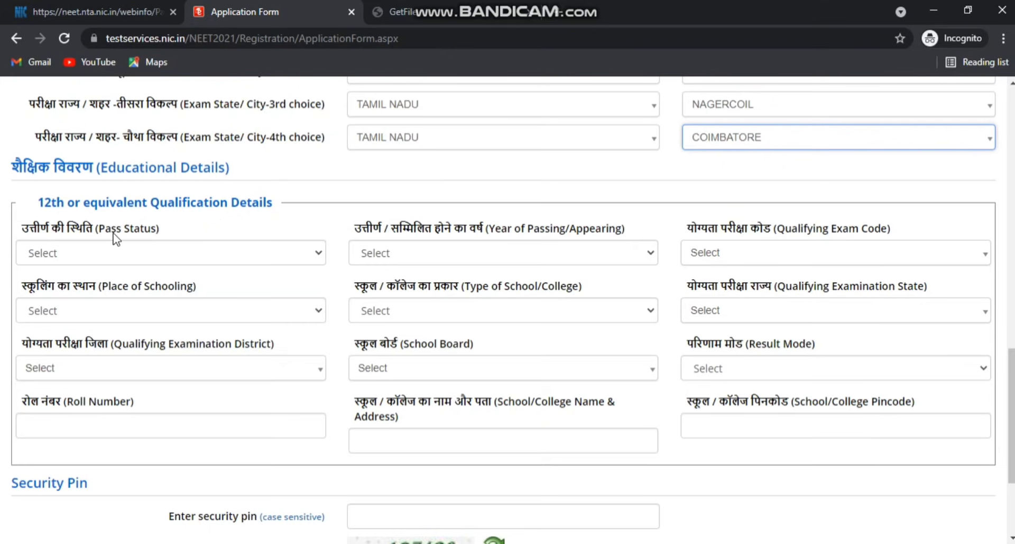
left_click(141, 252)
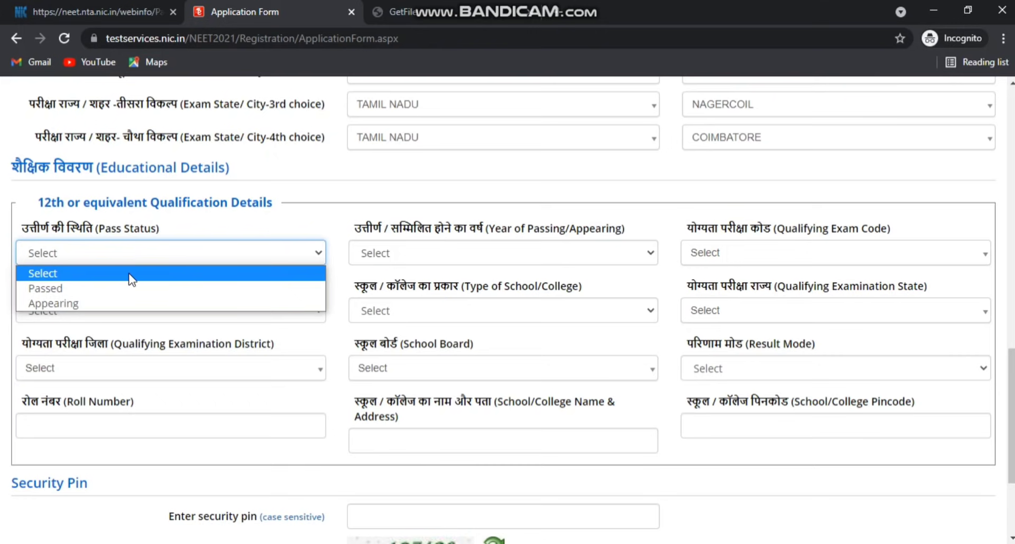
left_click(115, 303)
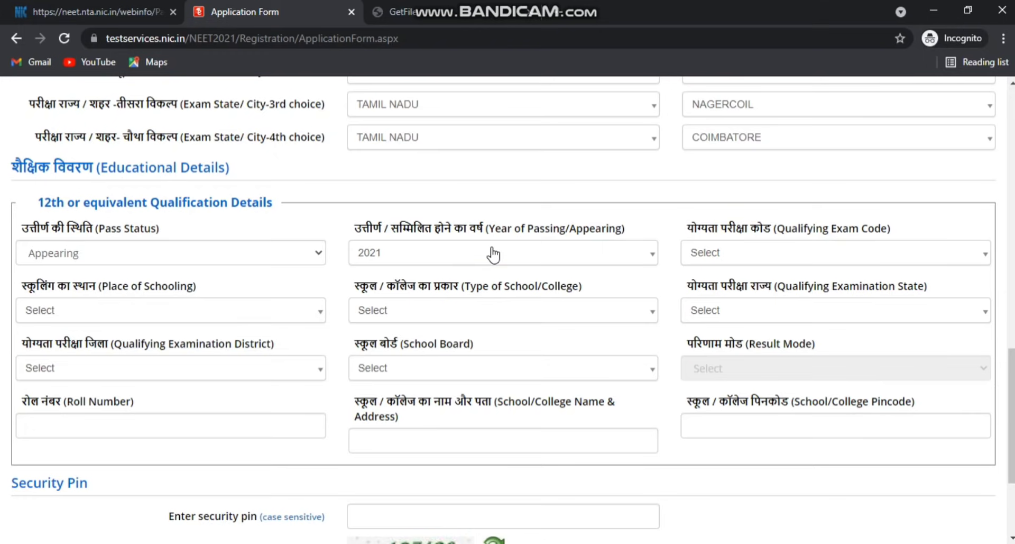
left_click(825, 260)
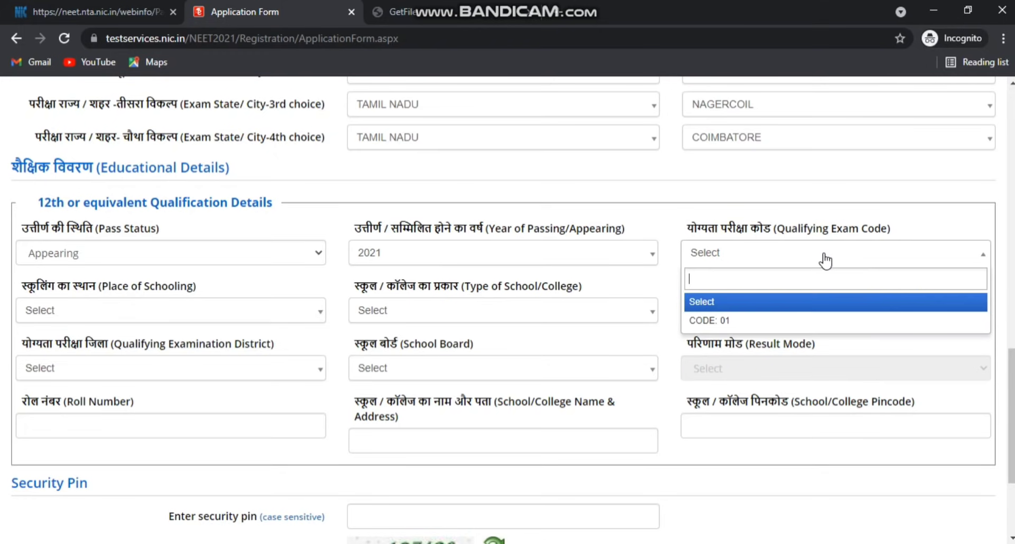
left_click(767, 320)
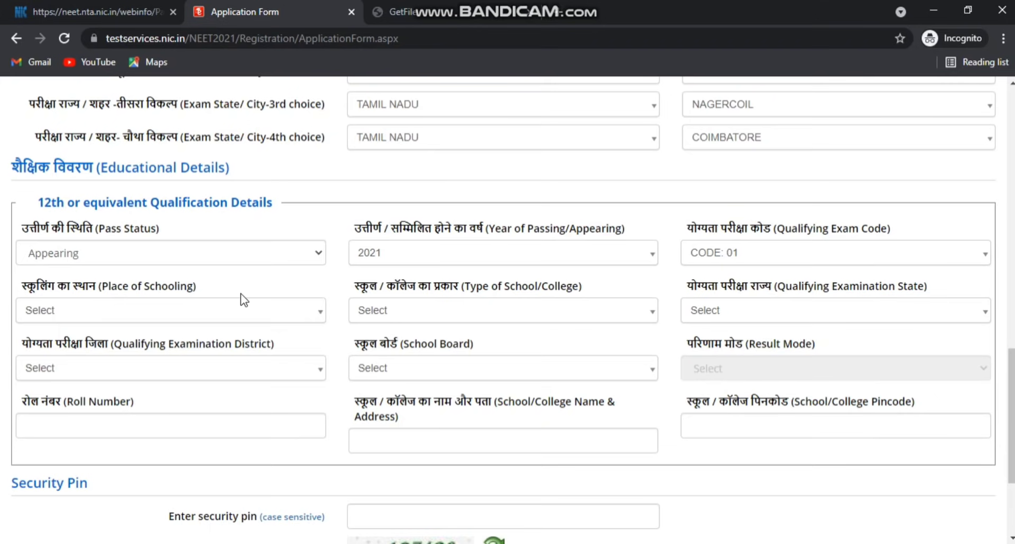
Step: Set place of schooling to Urban and type of school/college to Private
left_click(199, 317)
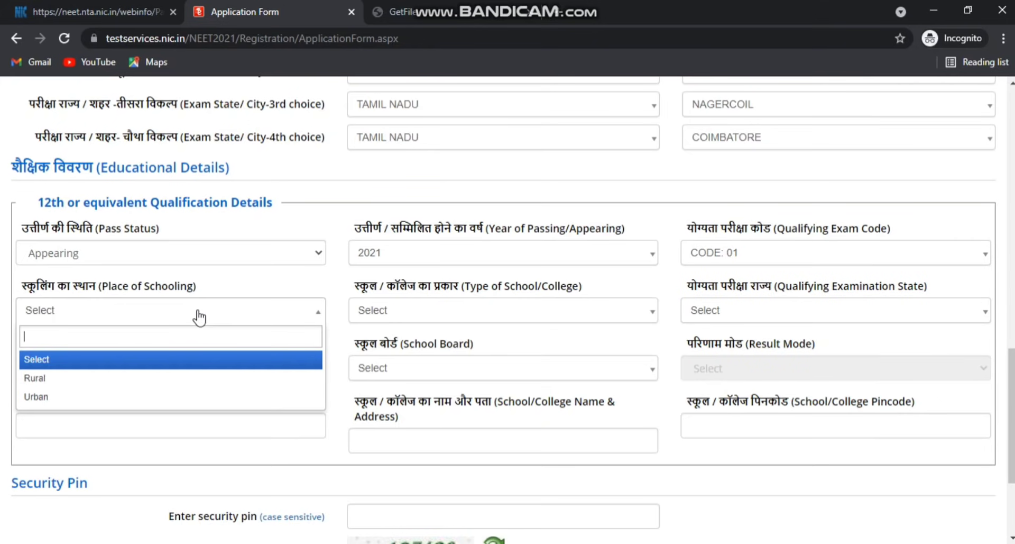
left_click(149, 397)
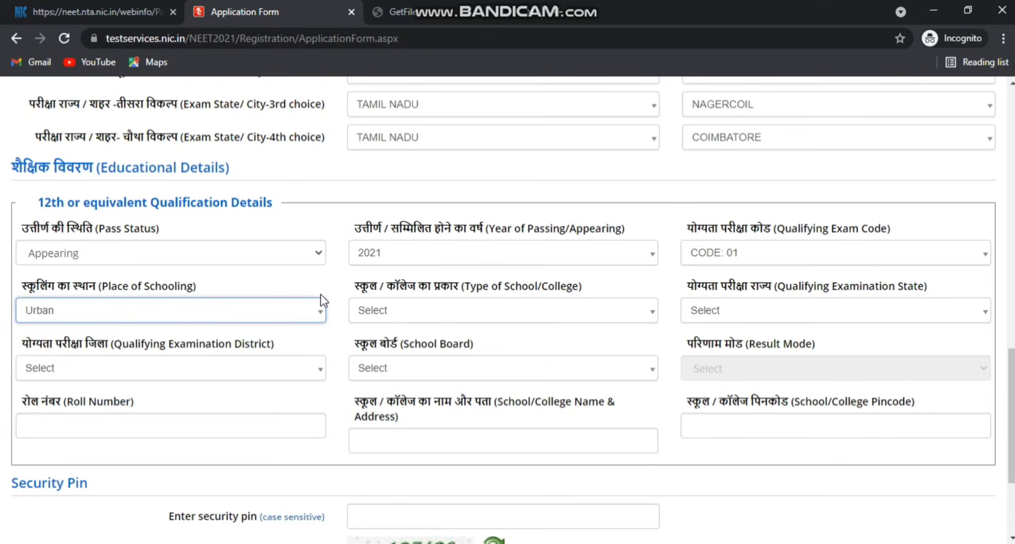
left_click(394, 312)
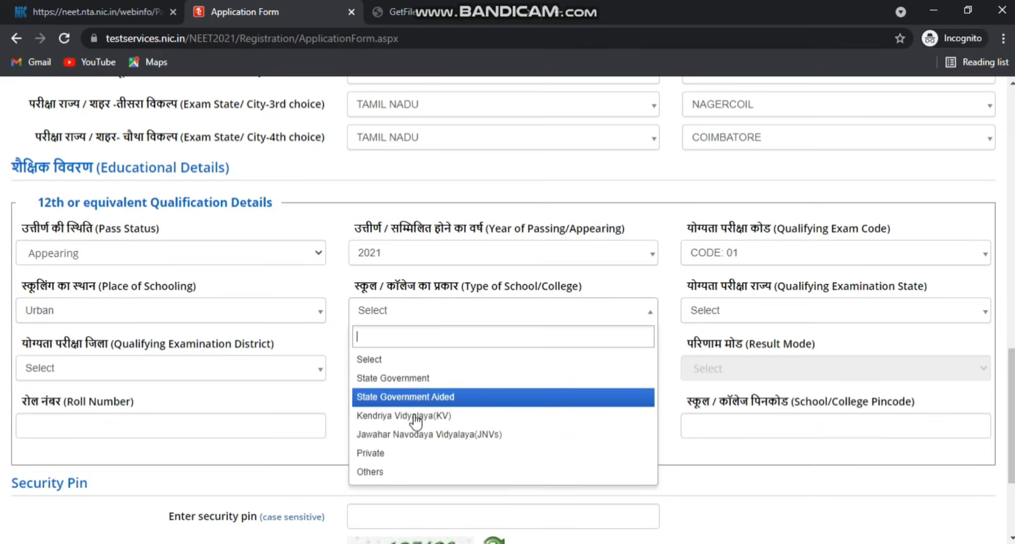
left_click(406, 453)
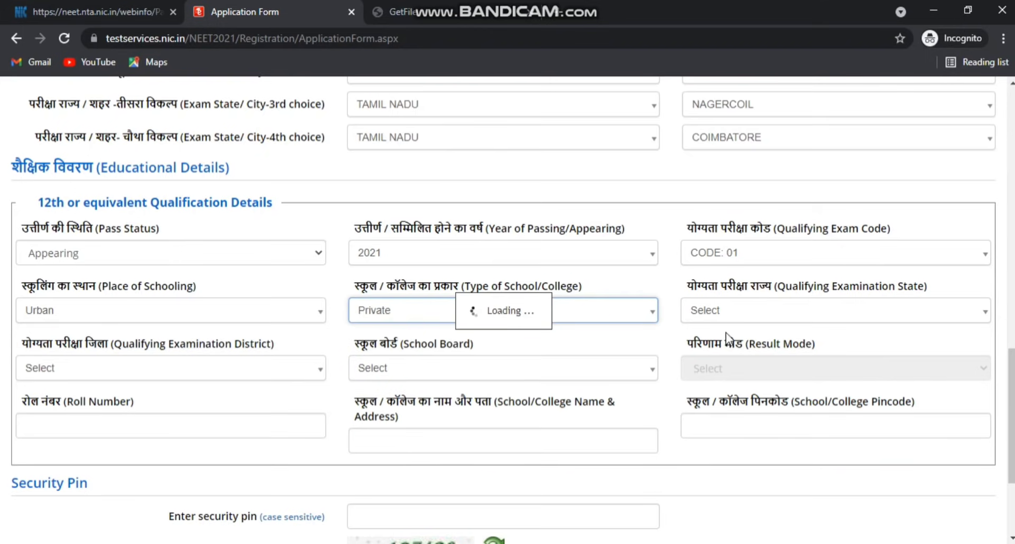
Step: Set the qualifying examination state to TAMIL NADU
left_click(759, 318)
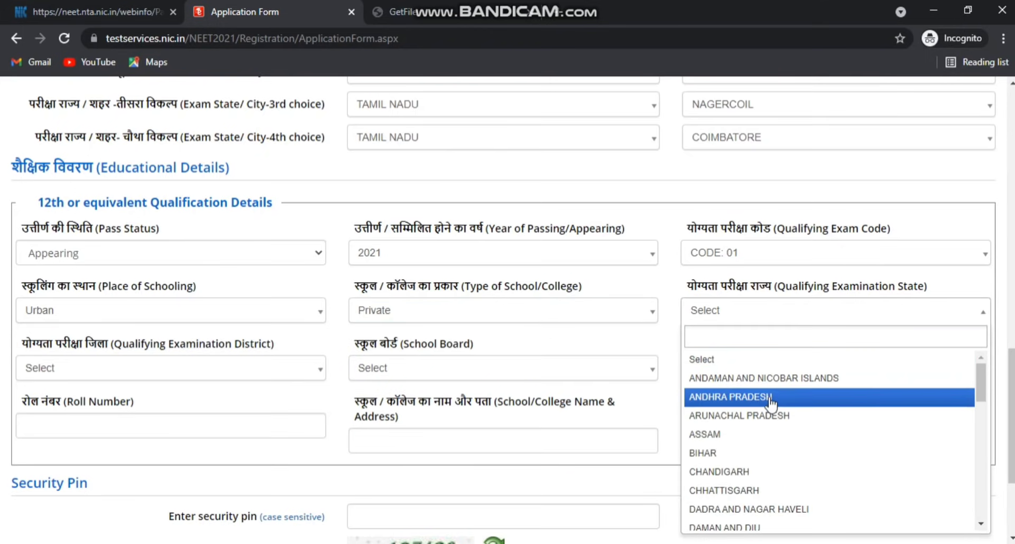
left_click(813, 458)
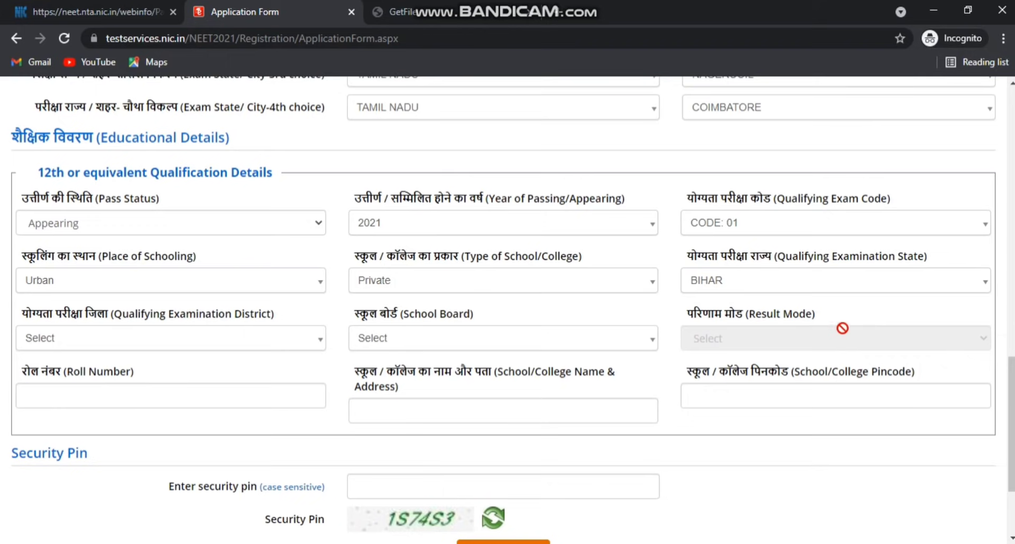
left_click(862, 289)
key("Down")
key("Down")
key("Down")
key("Down")
key("Down")
key("Down")
key("Down")
key("Down")
key("Down")
key("Down")
key("Down")
key("Down")
key("Down")
key("Down")
key("Down")
key("Down")
key("Down")
key("Down")
key("Down")
key("Down")
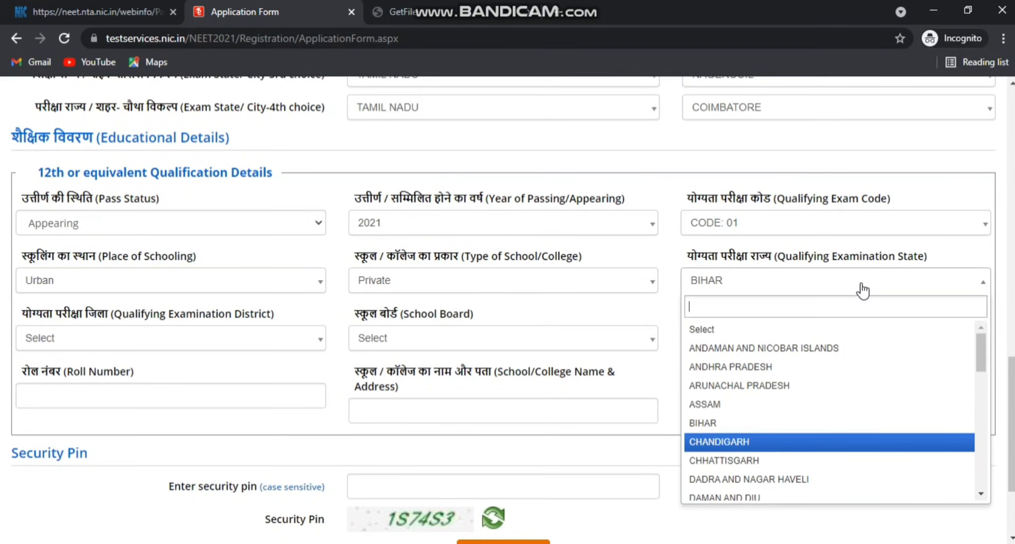
key("Up")
key("Up")
key("Up")
key("Up")
key("Up")
key("Up")
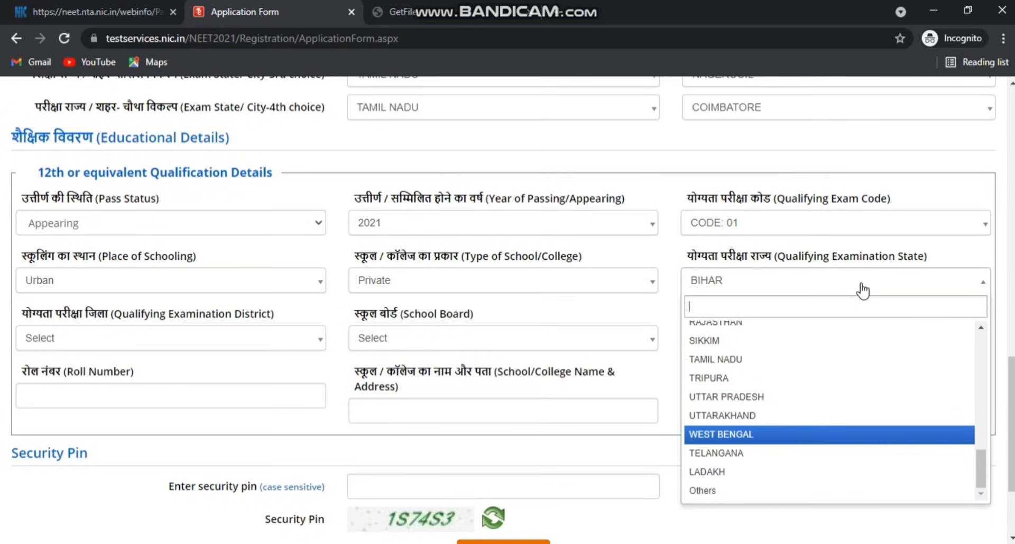
key("Return")
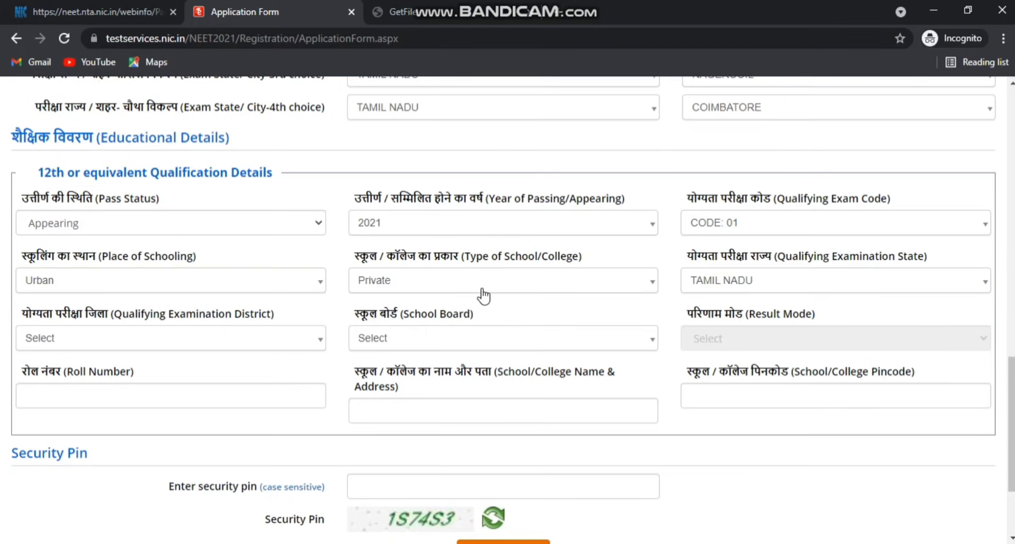
Step: Set the qualifying examination district to TIRUNELVELI
left_click(173, 345)
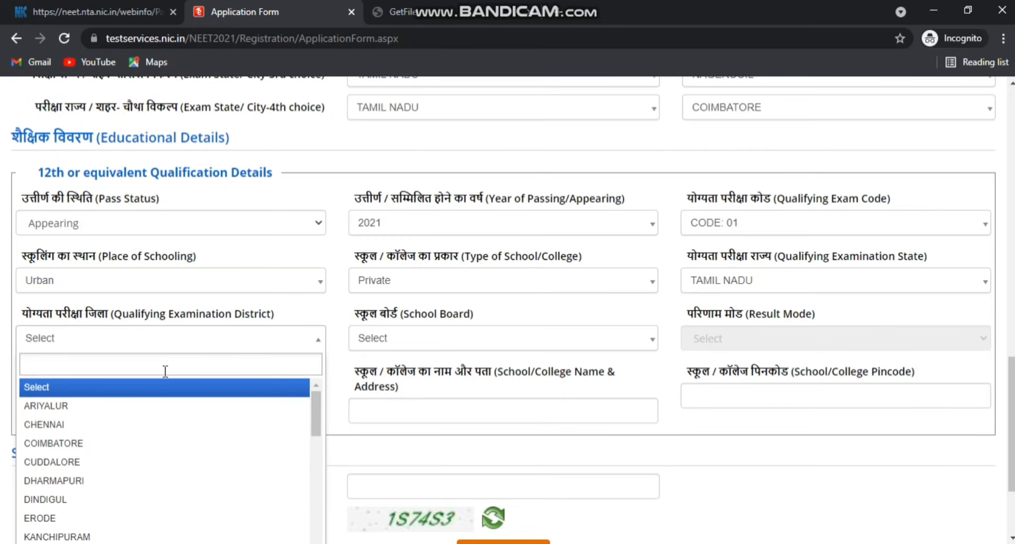
key("Down")
key("Down")
key("Down")
key("Down")
key("Down")
key("Down")
key("Down")
key("Down")
key("Down")
key("Down")
key("Down")
key("Down")
key("Down")
key("Down")
key("Down")
key("Down")
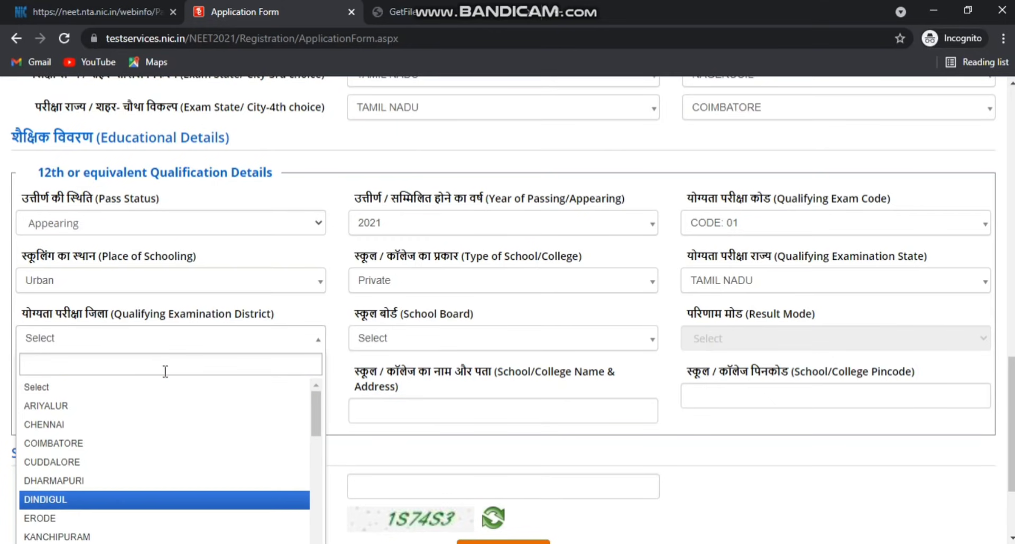
key("Down")
key("Down")
key("Down")
key("Down")
key("Down")
key("Down")
key("Down")
key("Down")
key("Down")
key("Down")
key("Down")
key("Down")
key("Down")
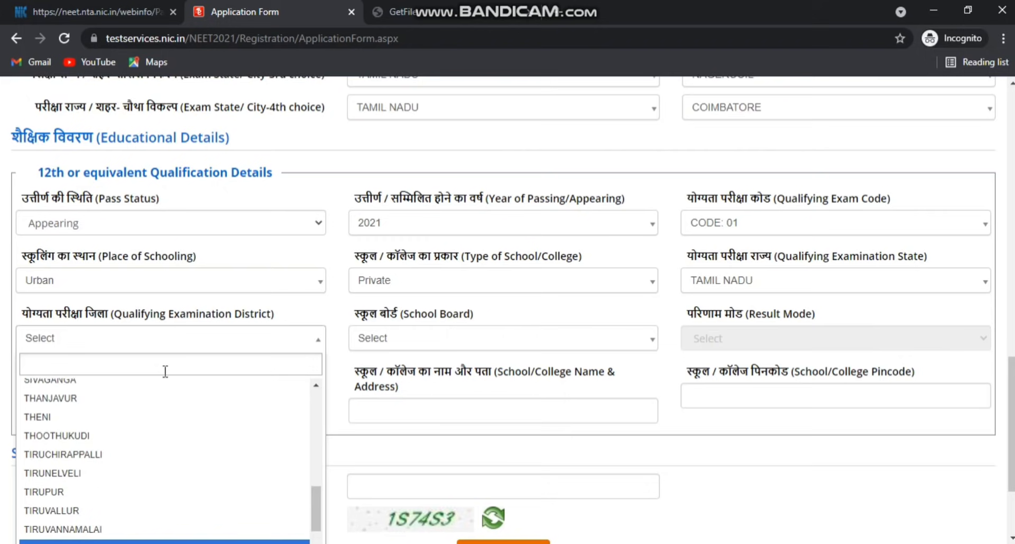
key("Down")
key("Up")
key("Up")
key("Up")
key("Up")
key("Up")
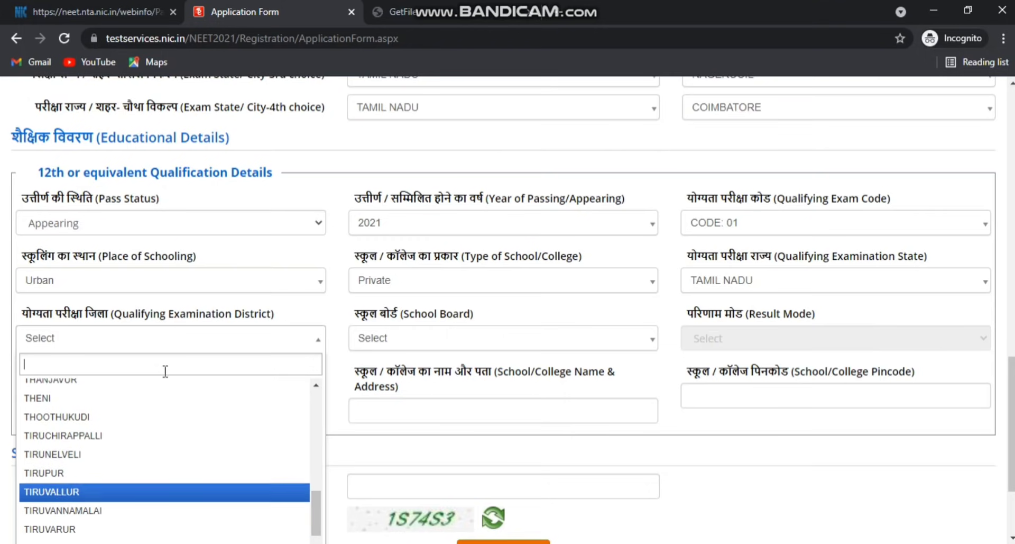
key("Return")
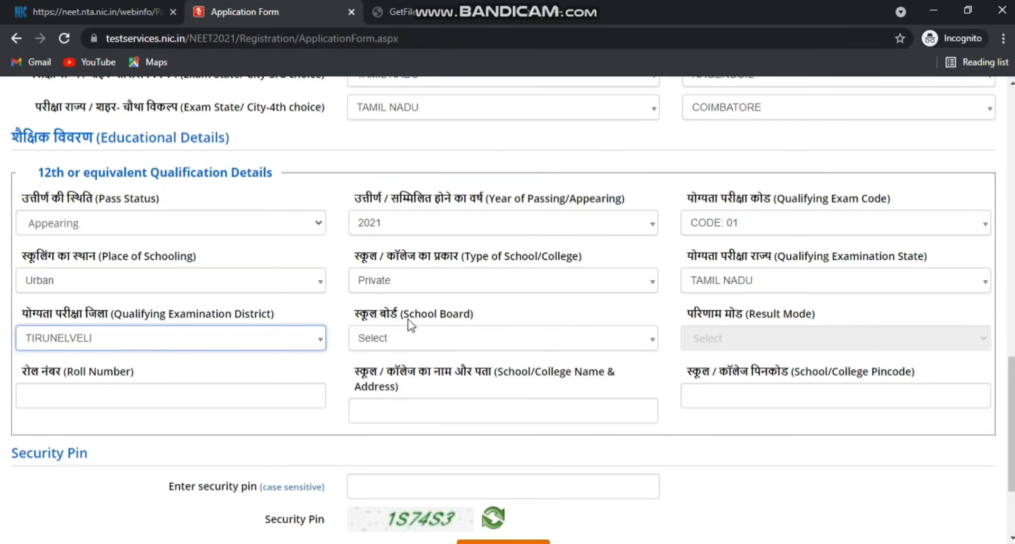
Step: Set the school board to TAMIL NADU BOARD OF HIGHER SECONDARY EXAMINATIONS
left_click(429, 342)
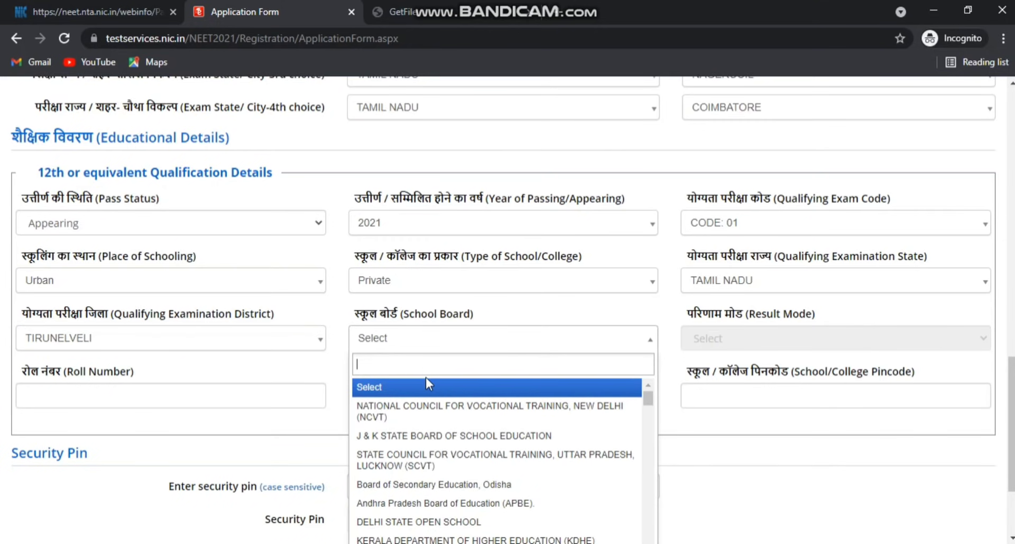
key("Down")
key("Down")
key("Down")
key("Down")
key("Down")
key("Down")
key("Down")
key("Down")
key("Down")
key("Down")
key("Down")
key("Down")
key("Down")
key("Down")
key("Down")
key("Down")
key("Down")
key("Down")
key("Down")
key("Down")
key("Down")
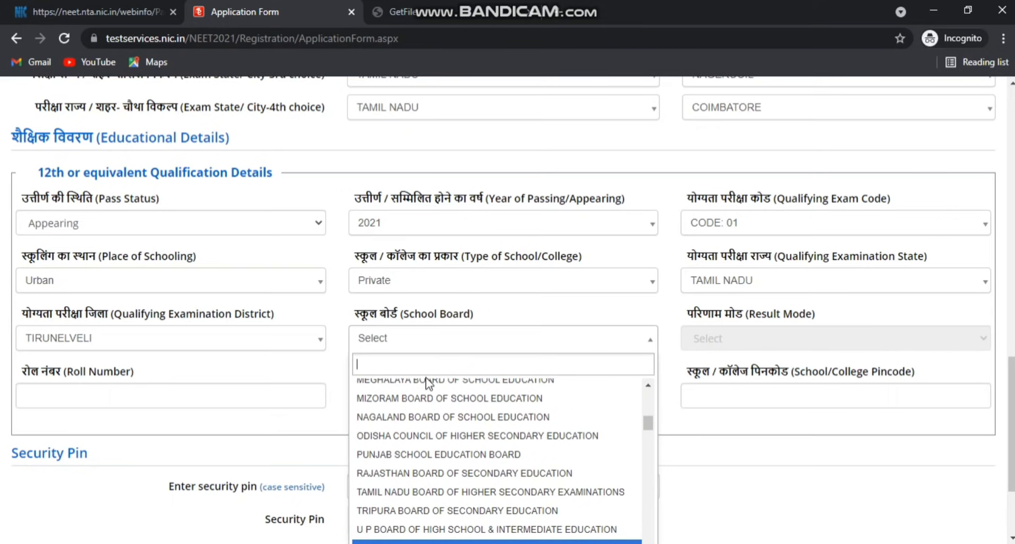
key("Up")
key("Up")
key("Up")
key("Up")
key("Up")
key("Up")
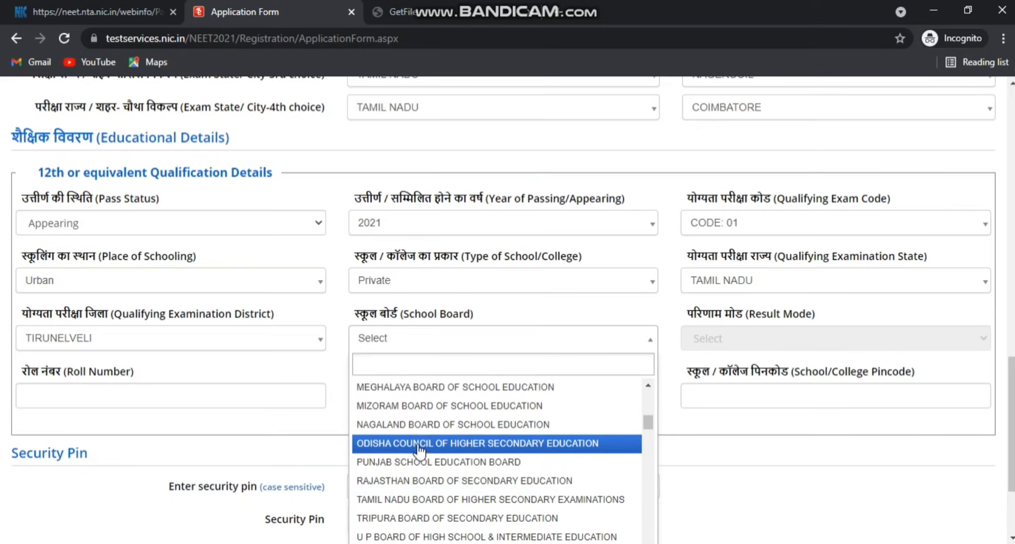
left_click(445, 500)
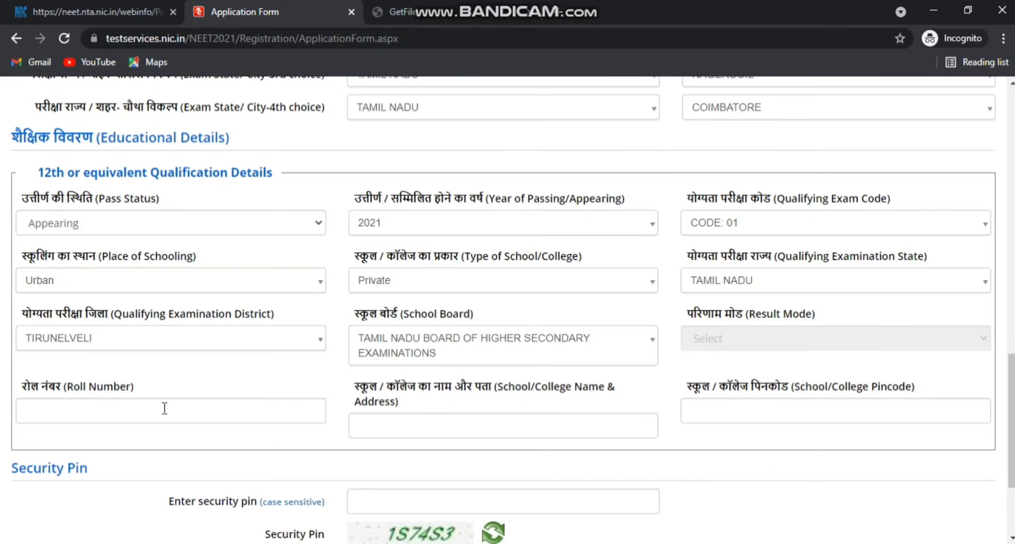
Step: Enter SDA SCHOOL as the school/college name and address
left_click(444, 424)
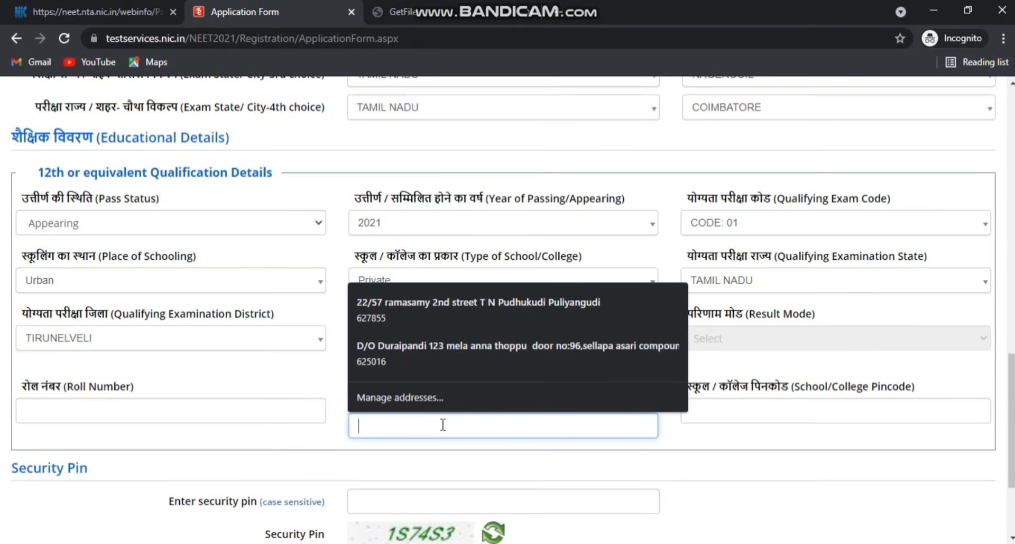
type("SDA SC")
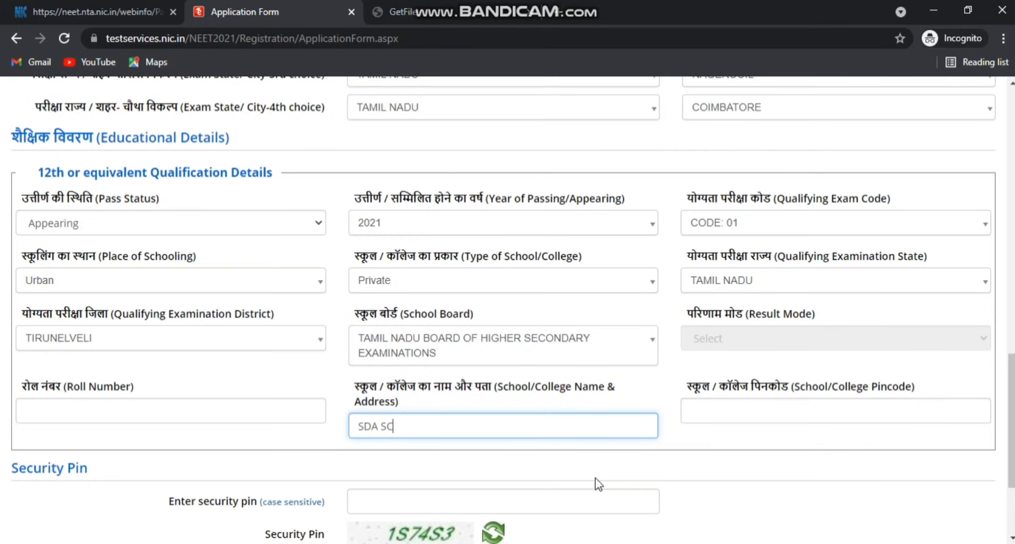
type("HOOL")
Step: Fill in the school/college pincode, completing it from the browser's saved address suggestion
left_click(772, 403)
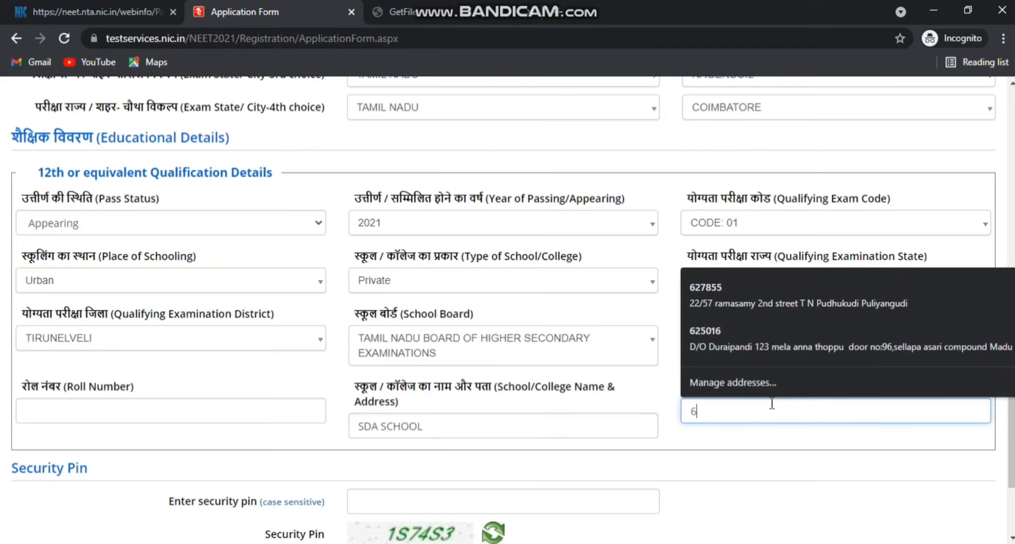
type("627855")
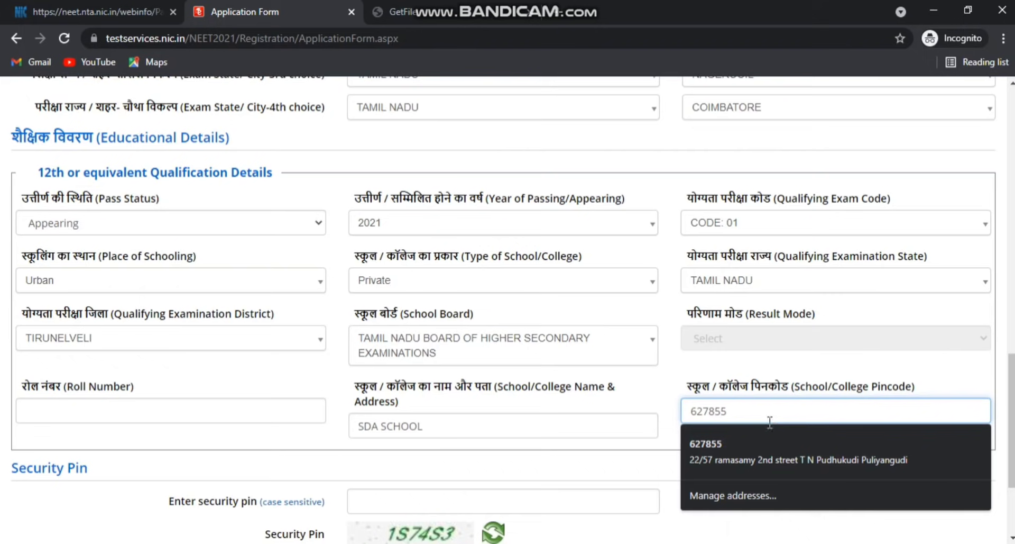
left_click(682, 461)
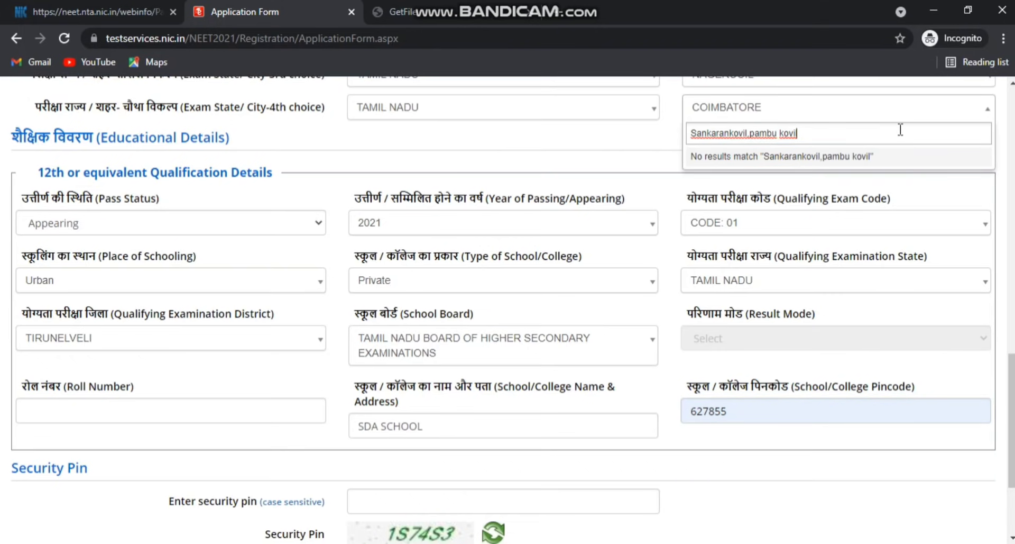
key("BackSpace")
key("BackSpace")
key("BackSpace")
key("BackSpace")
key("BackSpace")
key("BackSpace")
key("BackSpace")
key("BackSpace")
key("BackSpace")
key("BackSpace")
key("BackSpace")
key("BackSpace")
key("BackSpace")
key("BackSpace")
key("BackSpace")
key("BackSpace")
key("BackSpace")
key("BackSpace")
key("BackSpace")
key("BackSpace")
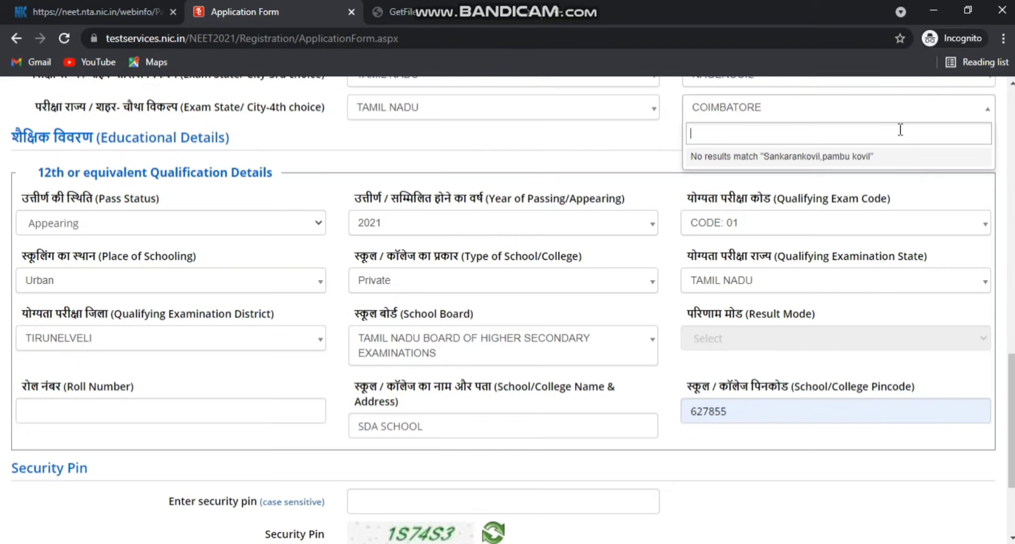
left_click(829, 110)
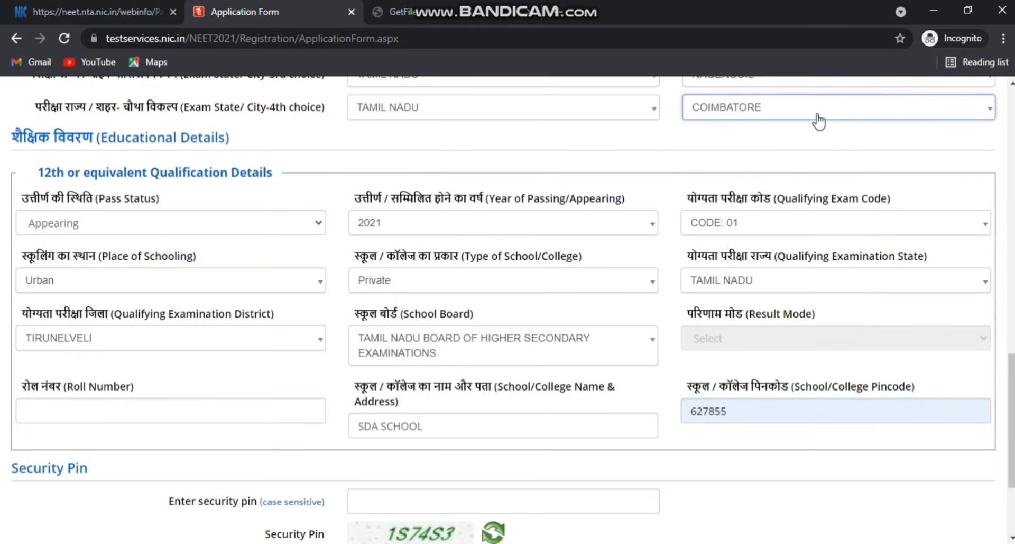
key("Down")
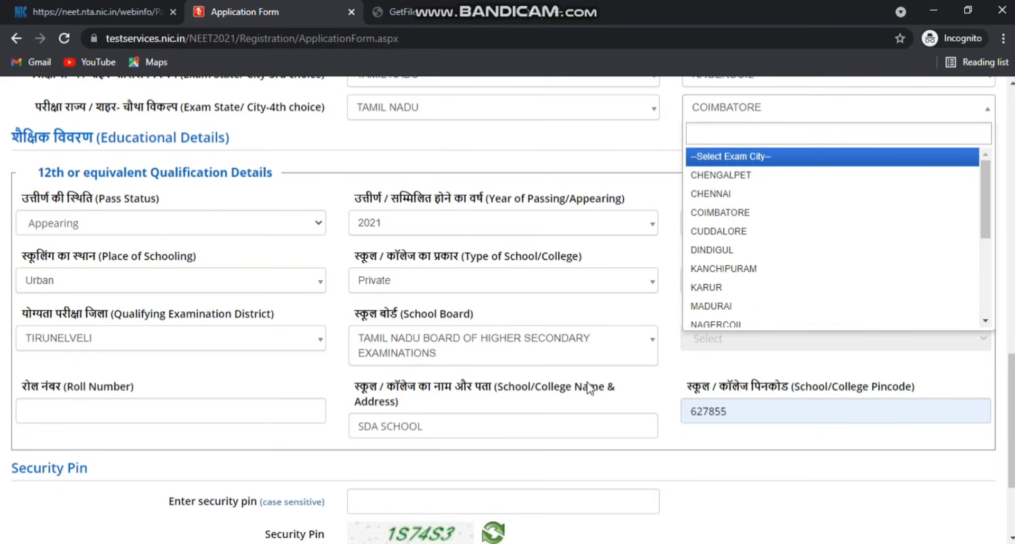
Step: Enter the security pin shown in the captcha and submit the application form
scroll(658, 395, "down", 3)
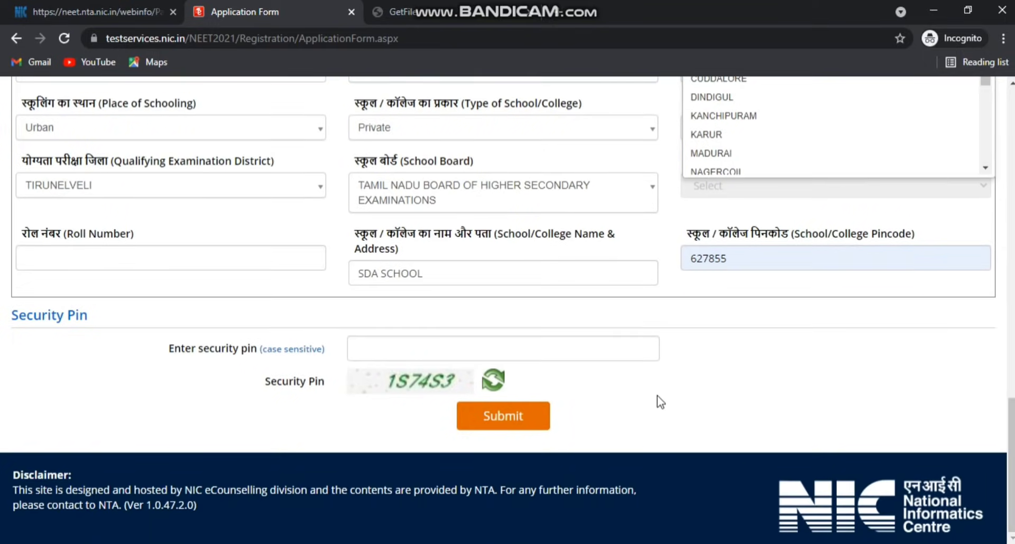
left_click_drag(647, 355, 599, 342)
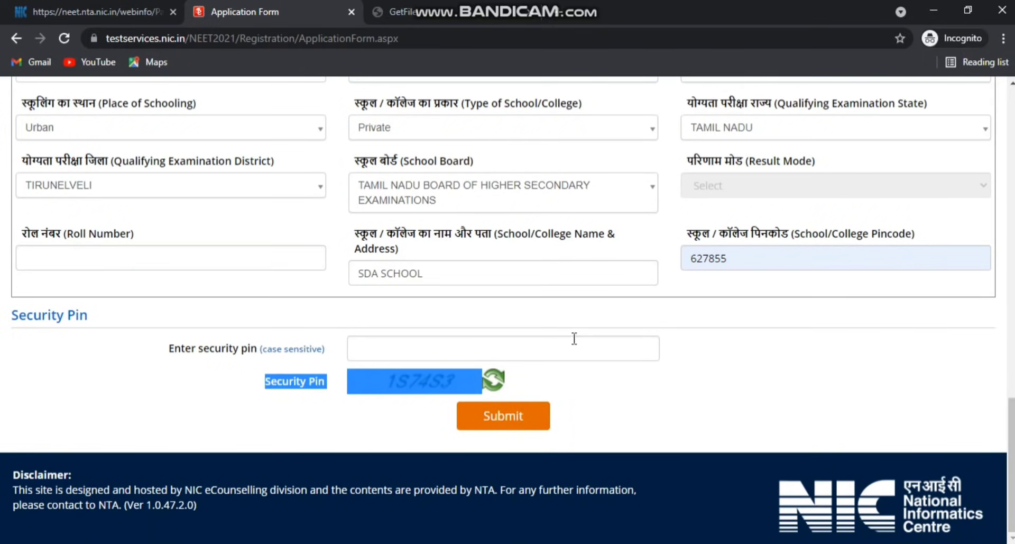
left_click(541, 343)
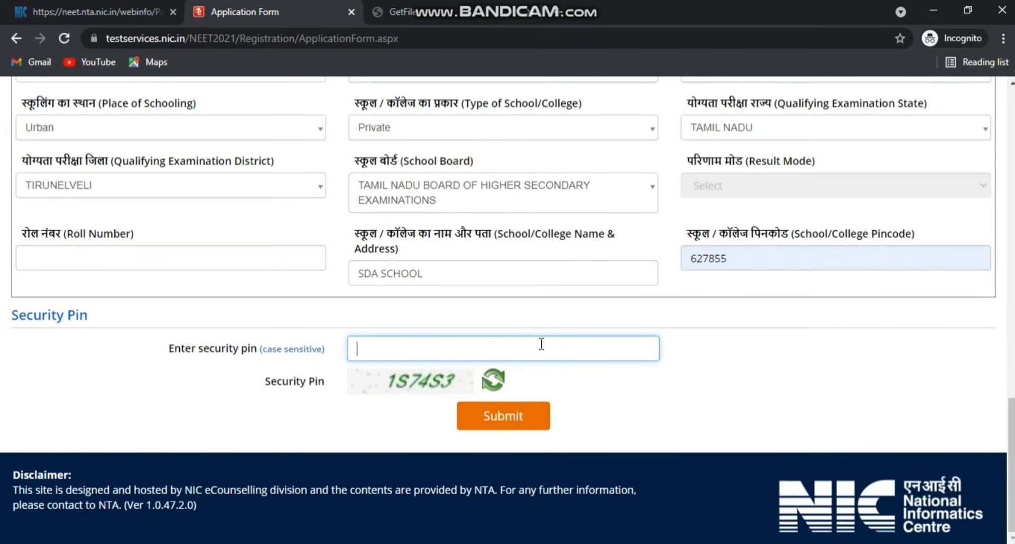
type("1S74S3")
left_click(515, 419)
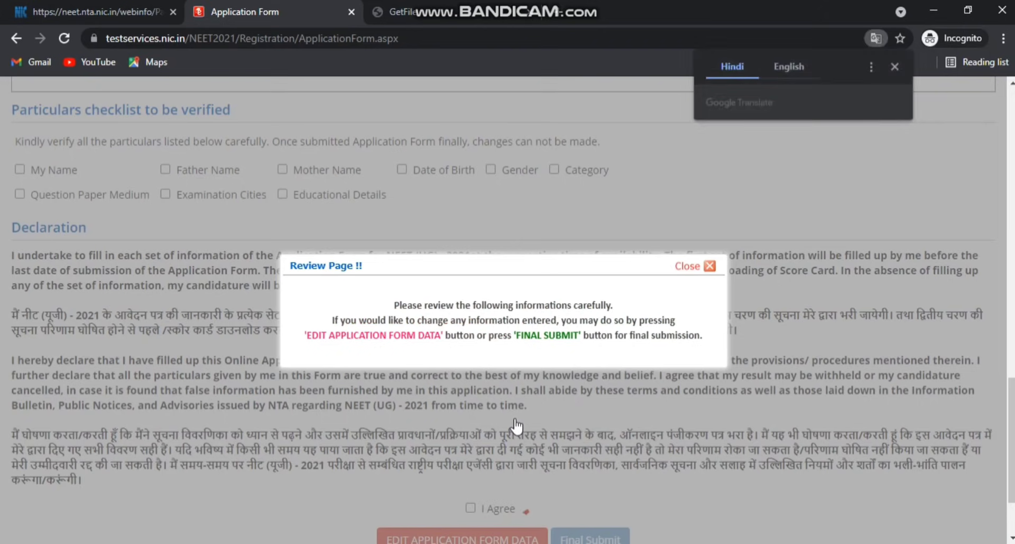
Step: Close the review notice and tick every item in the particulars checklist, from My Name to Educational Details
left_click(712, 272)
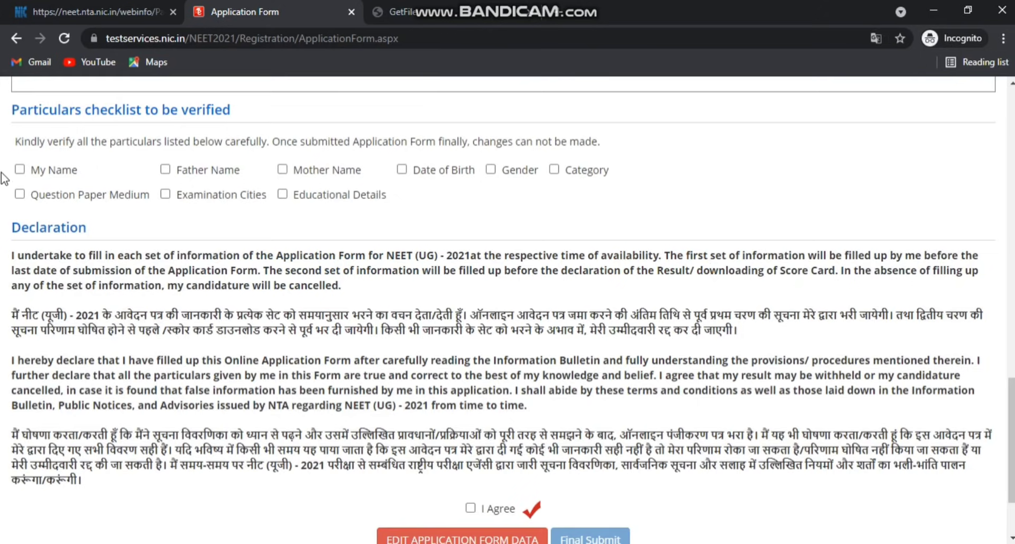
left_click(20, 170)
left_click(166, 170)
left_click(166, 194)
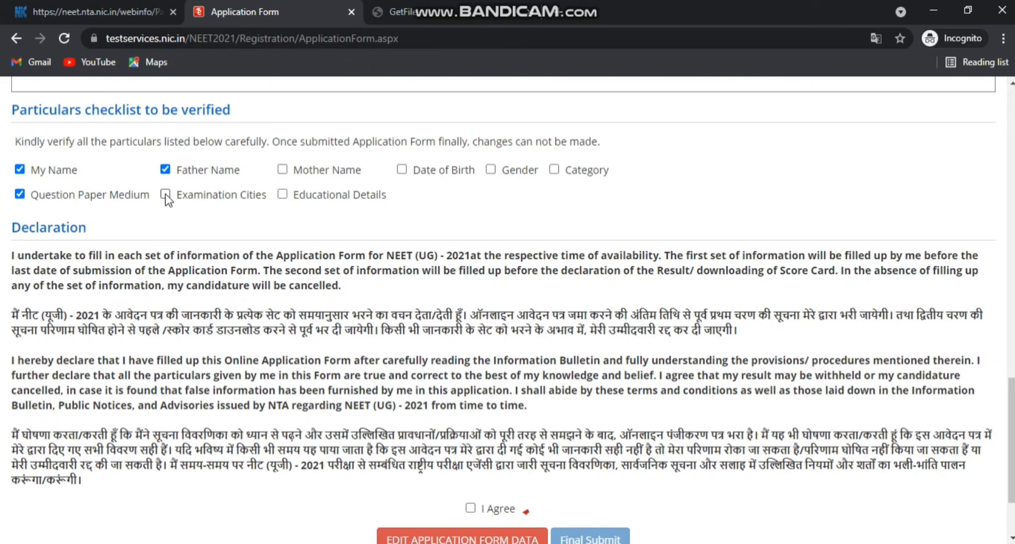
left_click(282, 169)
left_click(283, 194)
left_click(403, 169)
left_click(491, 169)
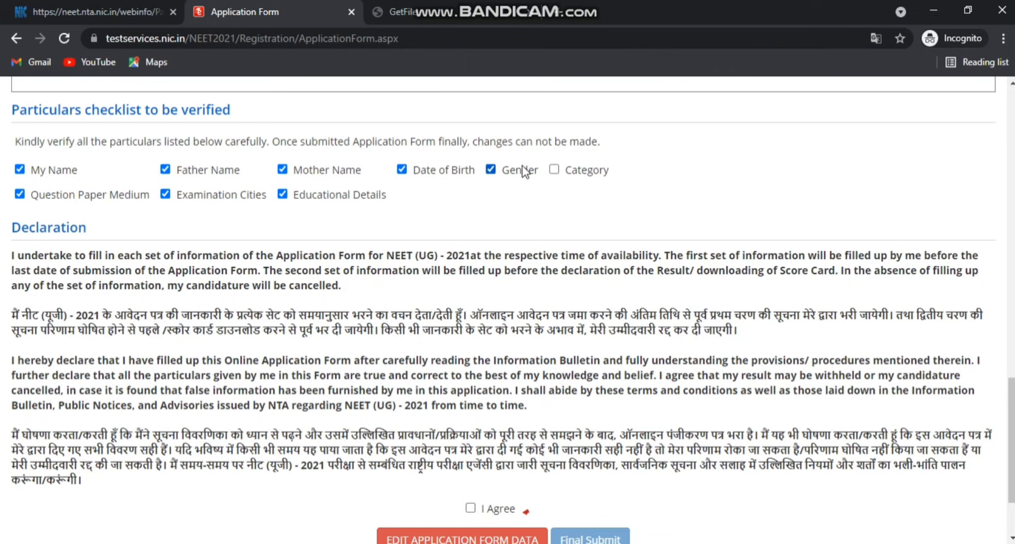
left_click(555, 170)
Step: Accept the declaration with I Agree and make the final submission, confirming it
left_click(470, 508)
left_click(584, 536)
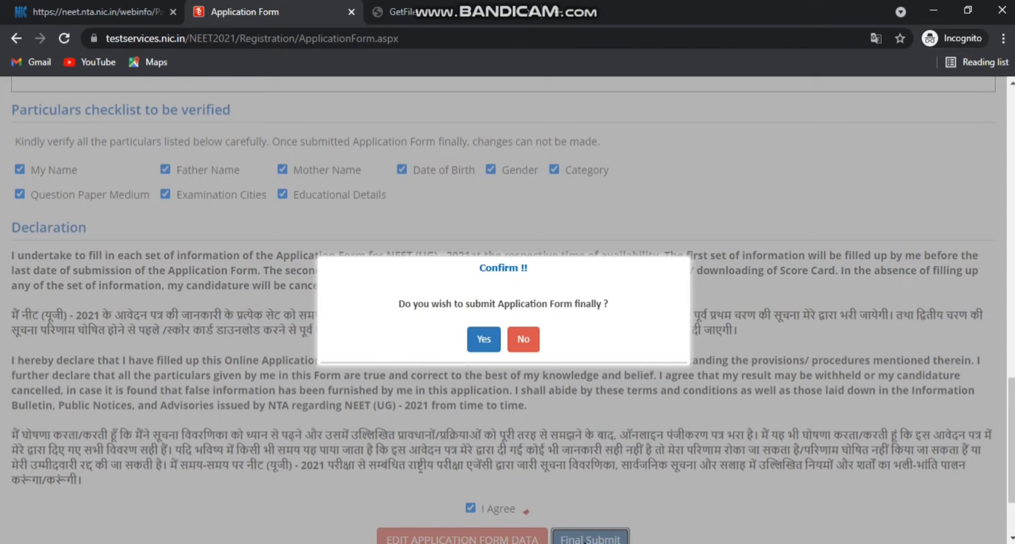
left_click(484, 342)
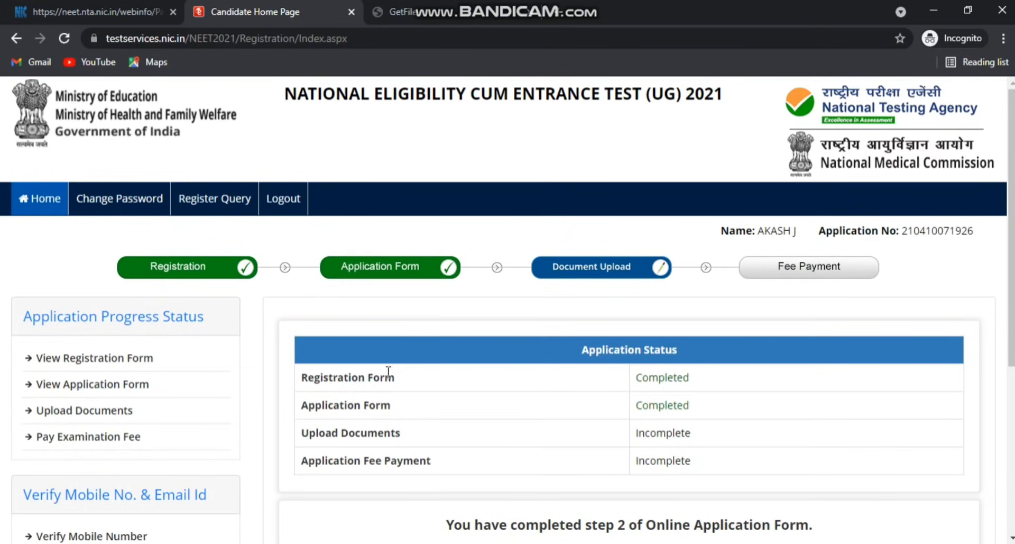
Step: Open the document upload page and review the required documents and their size specifications
scroll(505, 451, "down", 3)
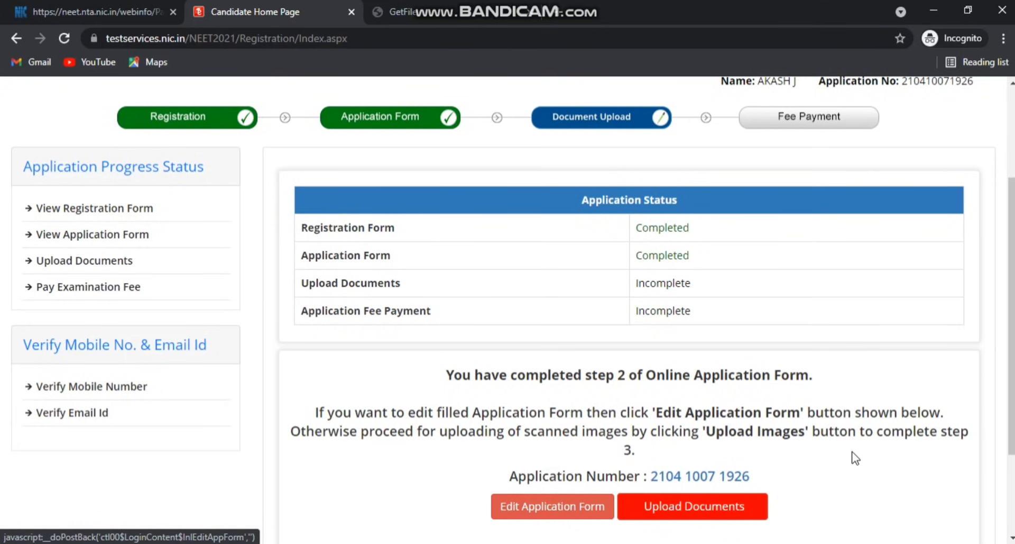
left_click(753, 508)
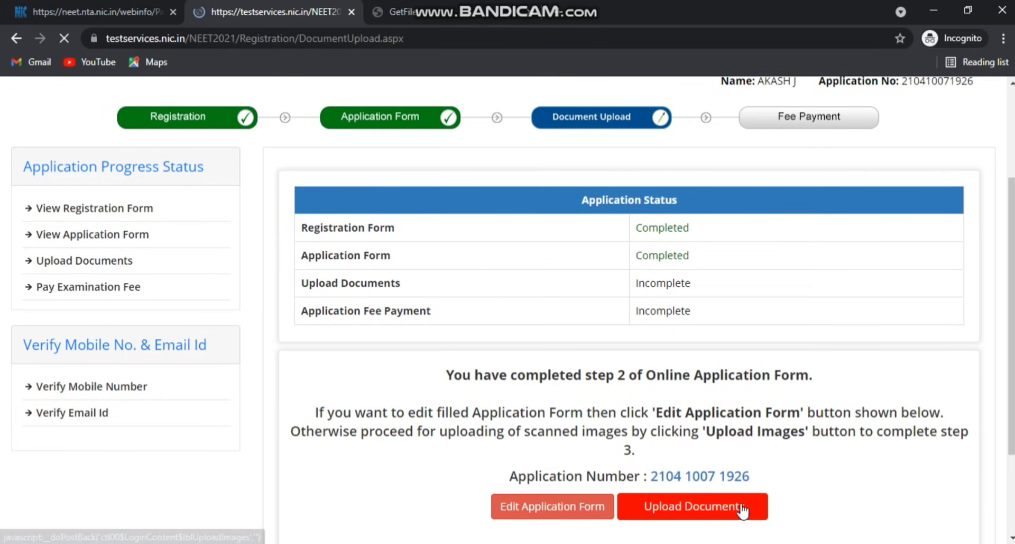
scroll(468, 387, "down", 2)
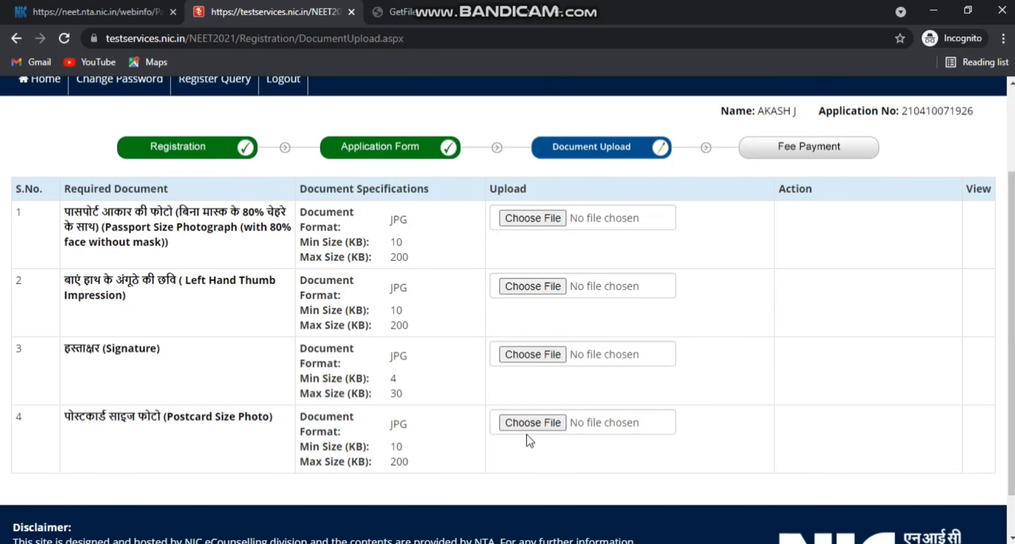
scroll(530, 439, "down", 1)
scroll(530, 439, "up", 1)
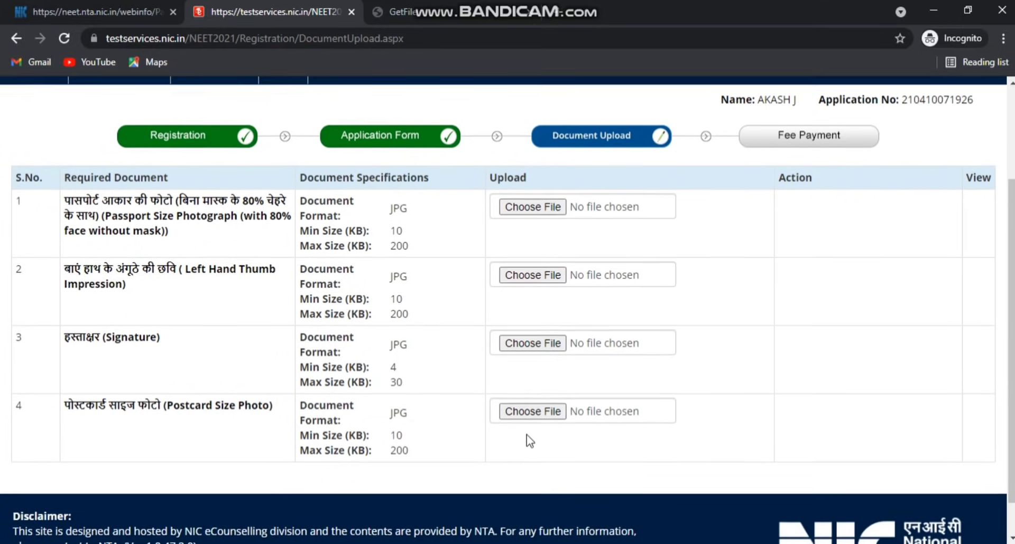
scroll(560, 510, "down", 1)
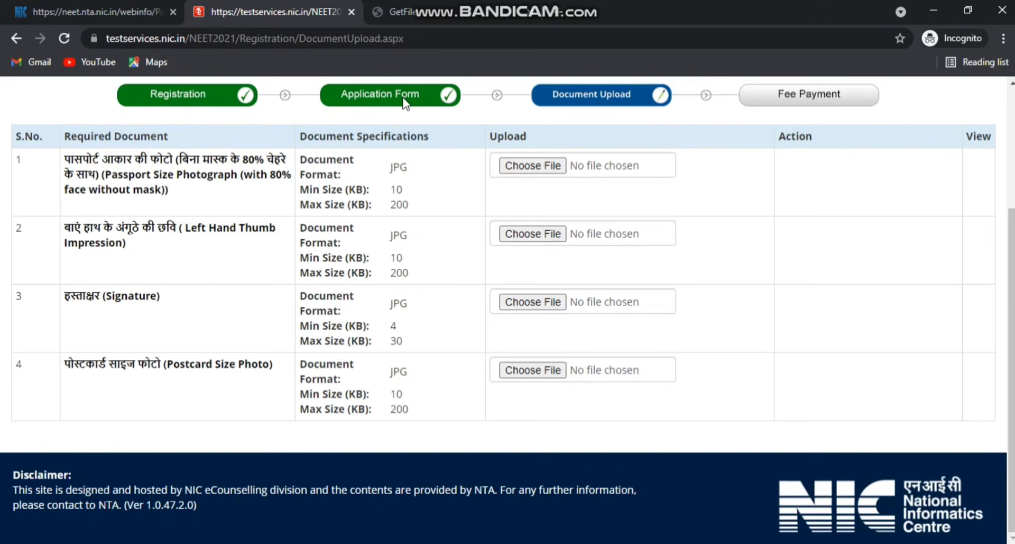
left_click(11, 36)
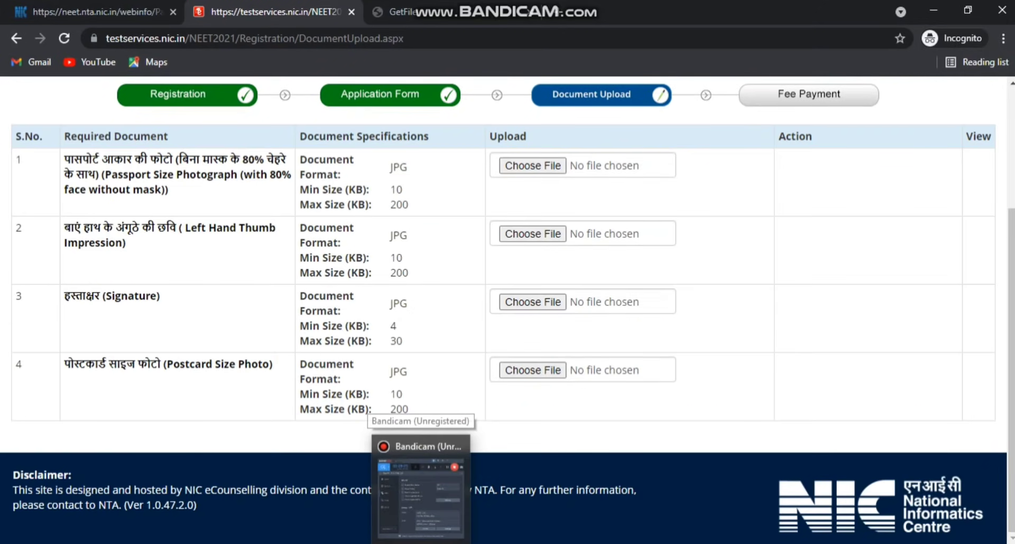
left_click(422, 543)
right_click(415, 530)
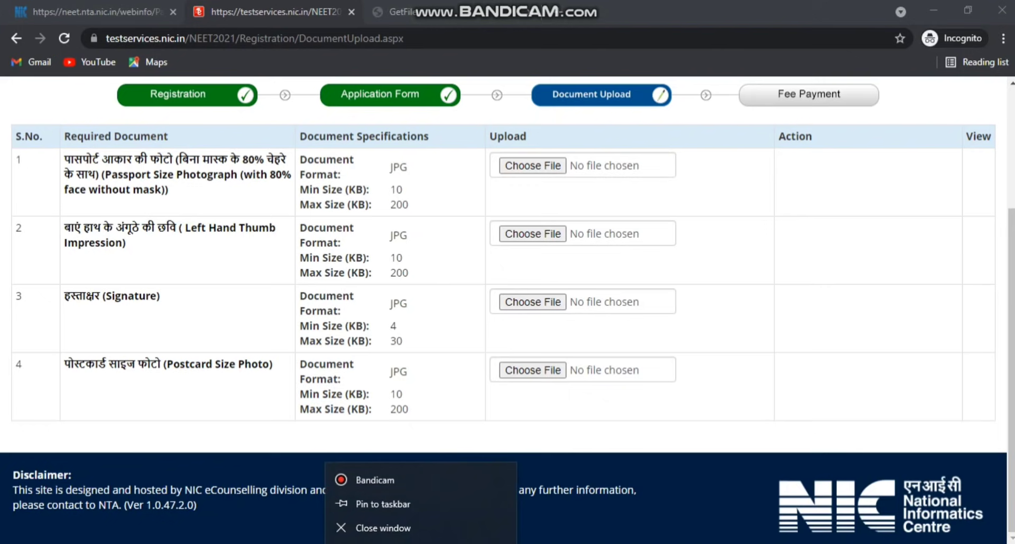
key("Escape")
left_click(422, 543)
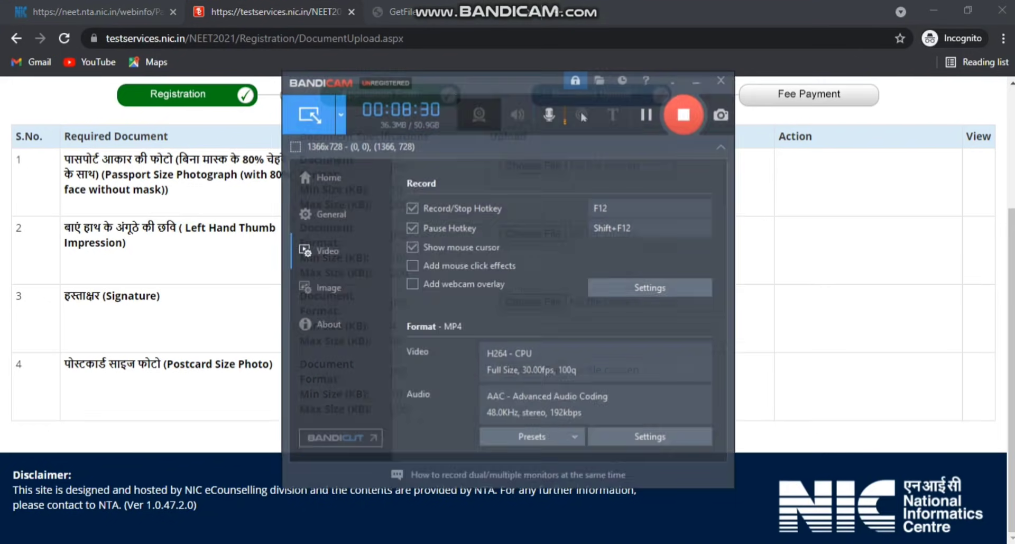